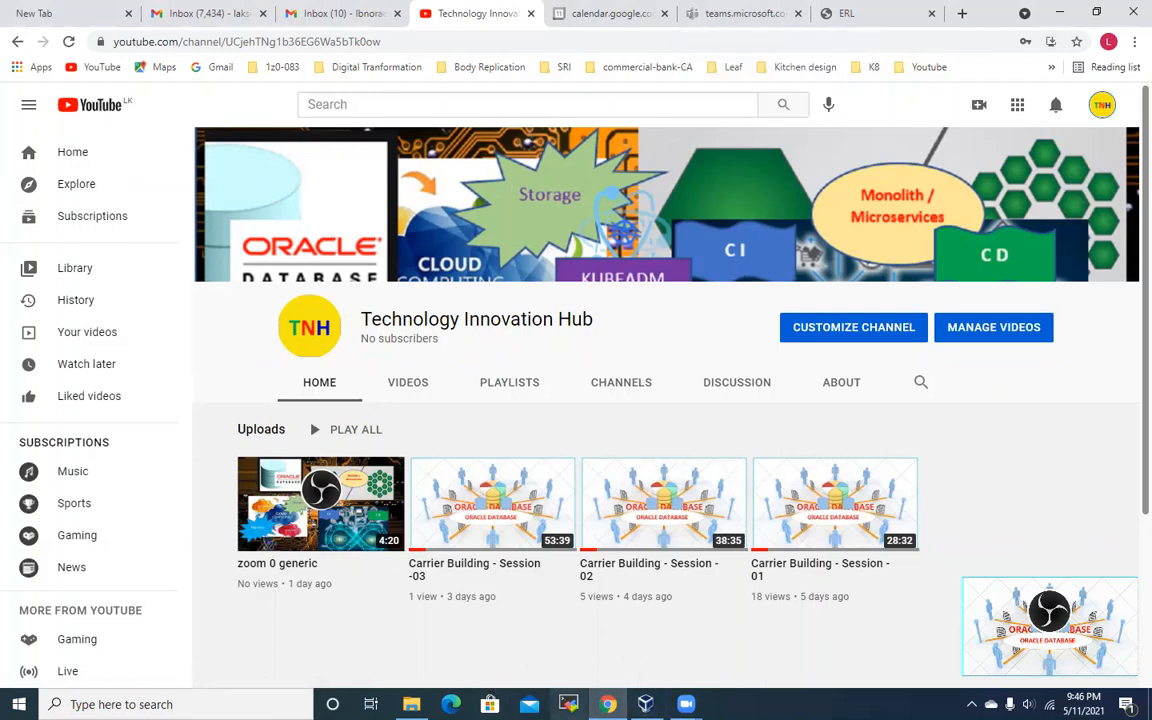
Step: In File Explorer, browse to D:\OracleSW\TNH Channel\Oracle Portal
click(411, 704)
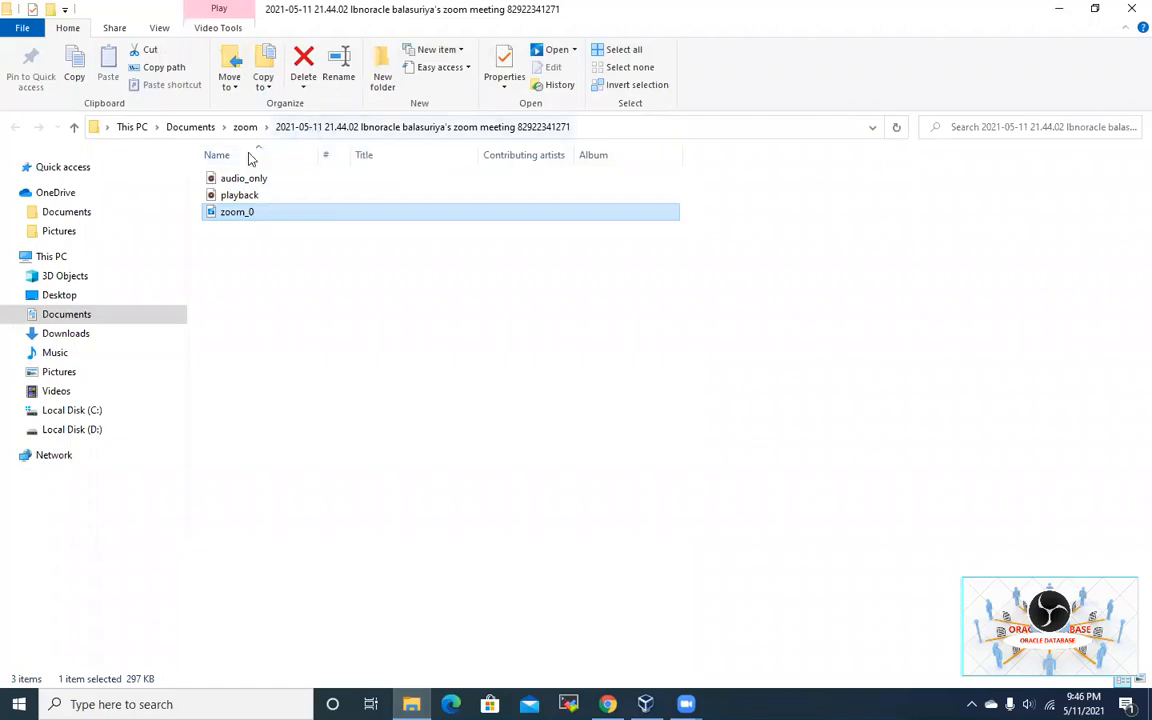
click(90, 430)
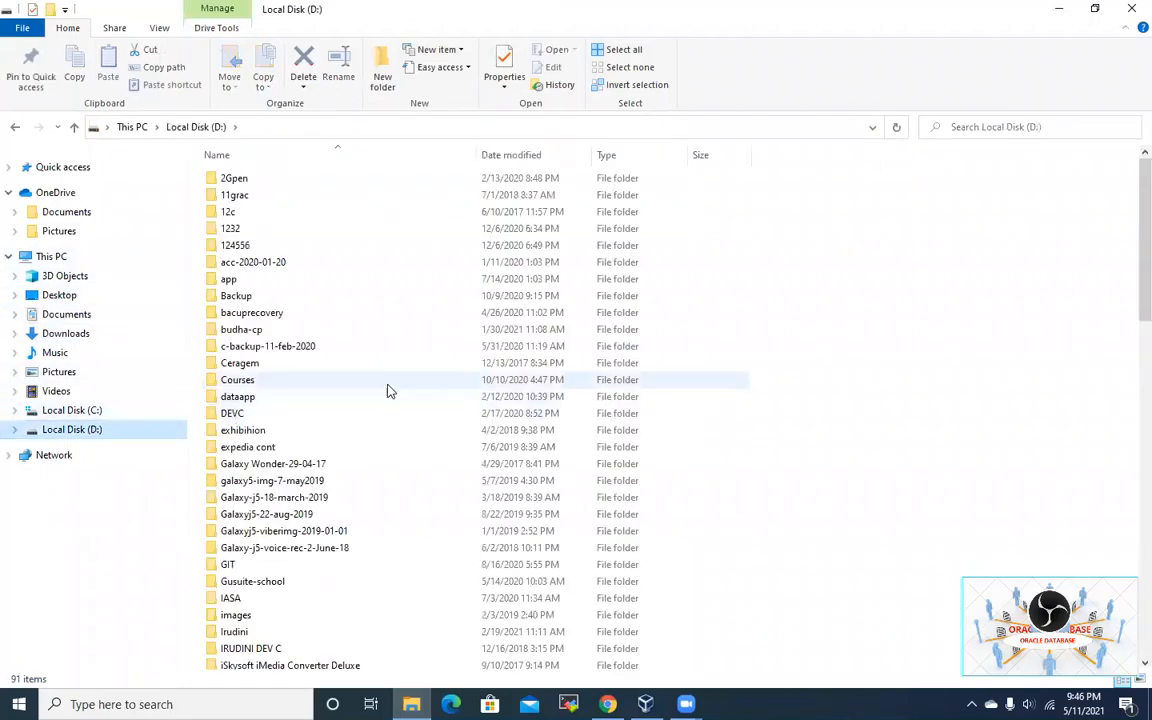
scroll(520, 467, down, 4)
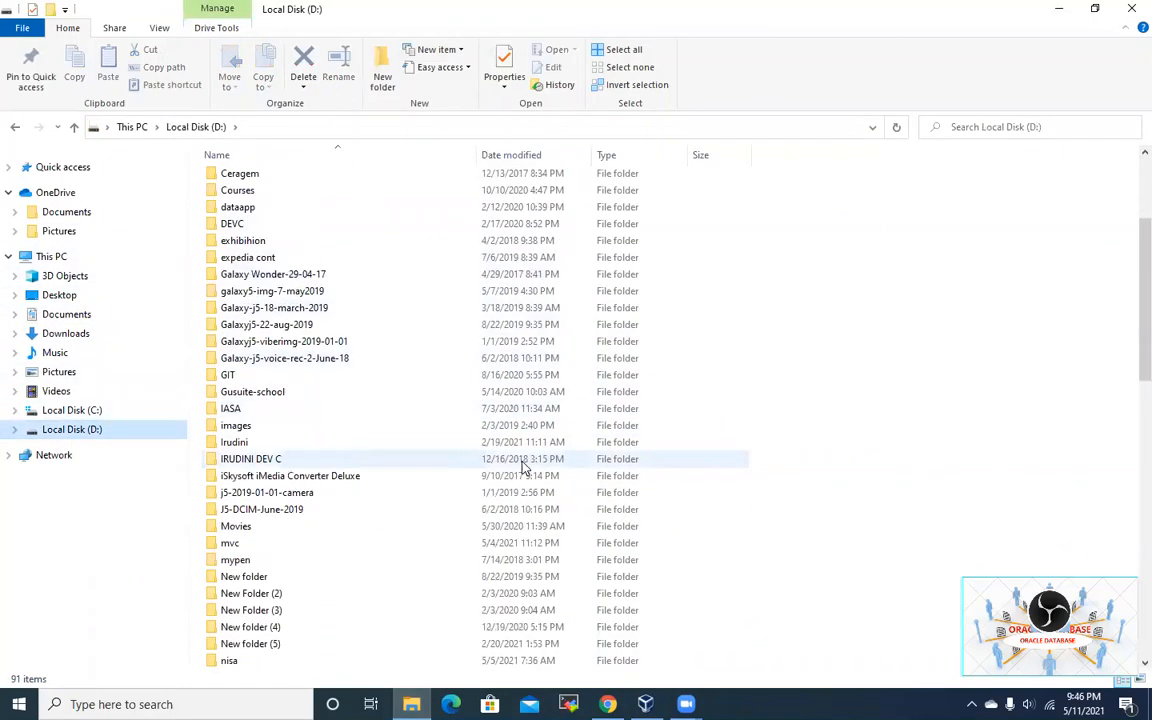
scroll(520, 467, down, 6)
scroll(522, 467, down, 2)
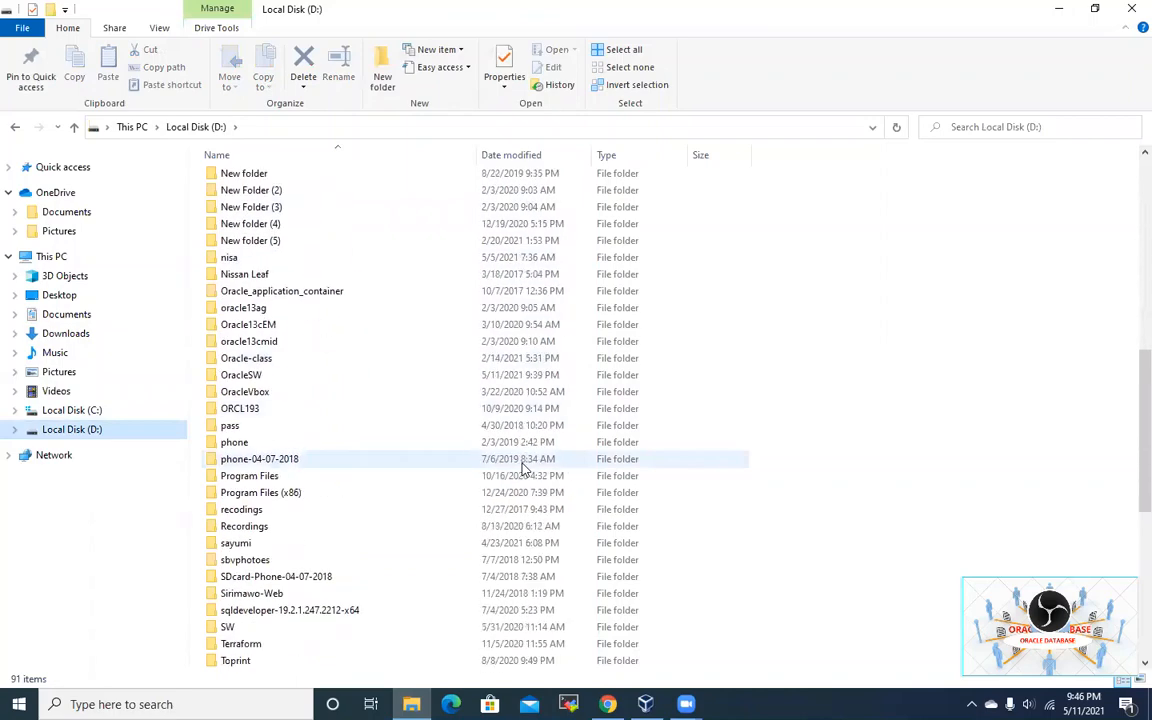
scroll(522, 467, up, 2)
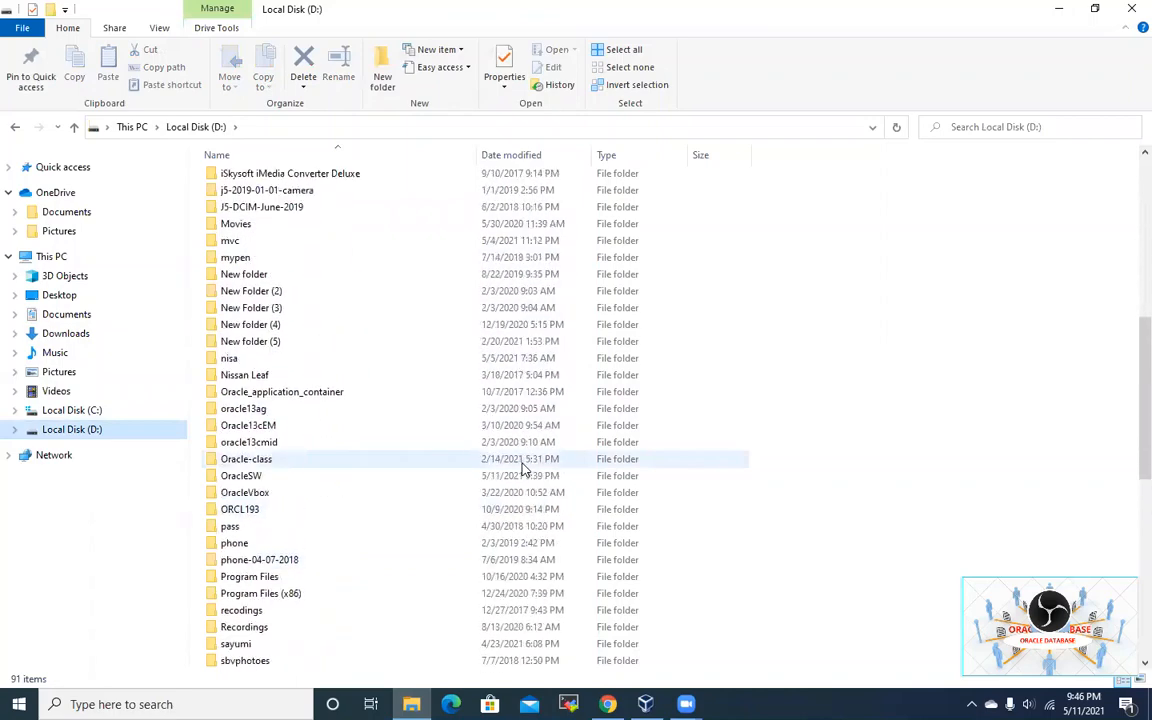
click(418, 479)
double_click(418, 479)
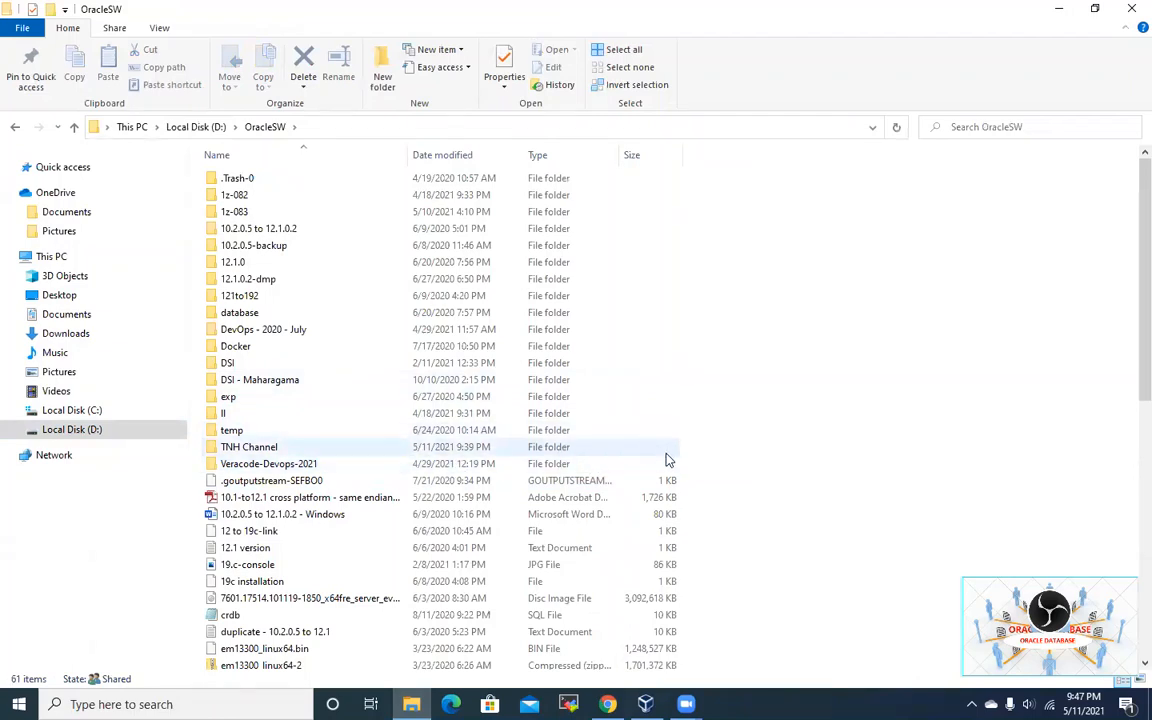
double_click(488, 447)
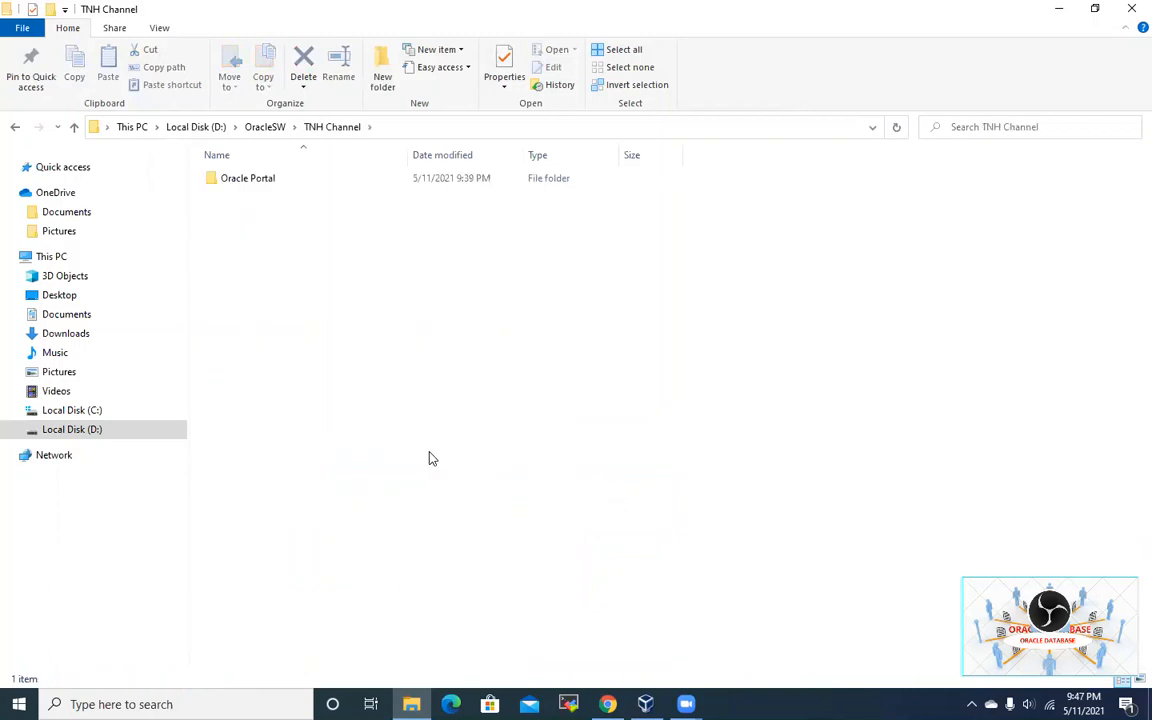
double_click(270, 184)
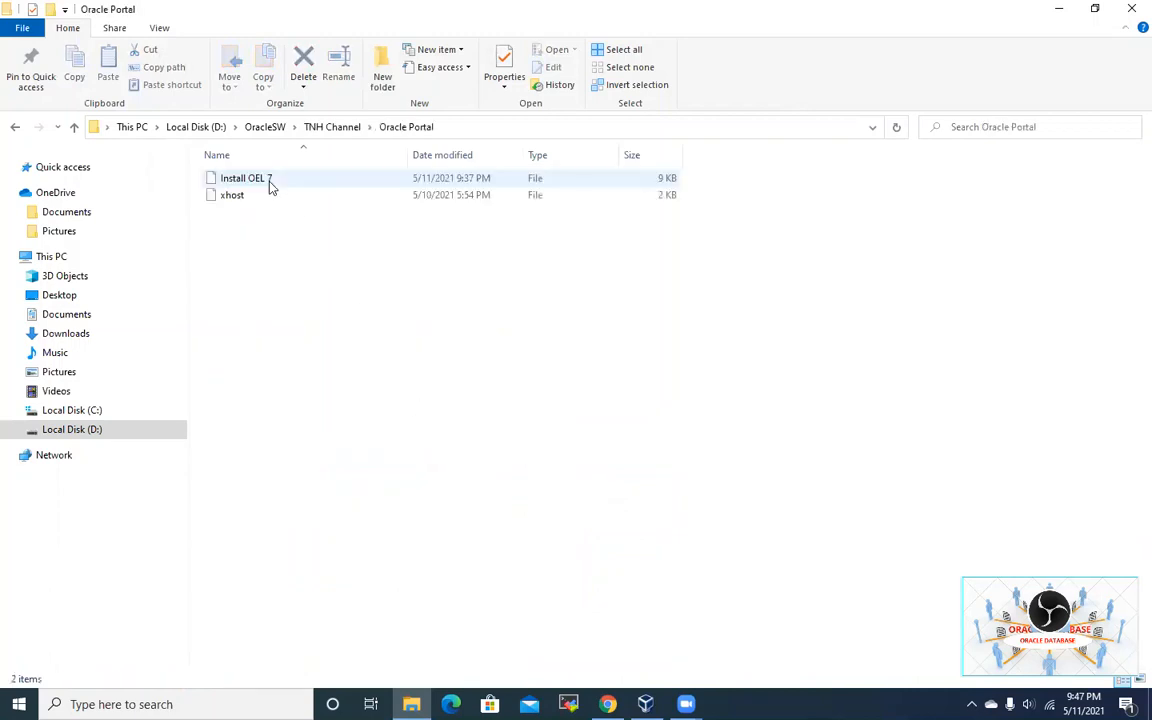
Step: Open the Install OEL 7 file in Notepad
click(305, 184)
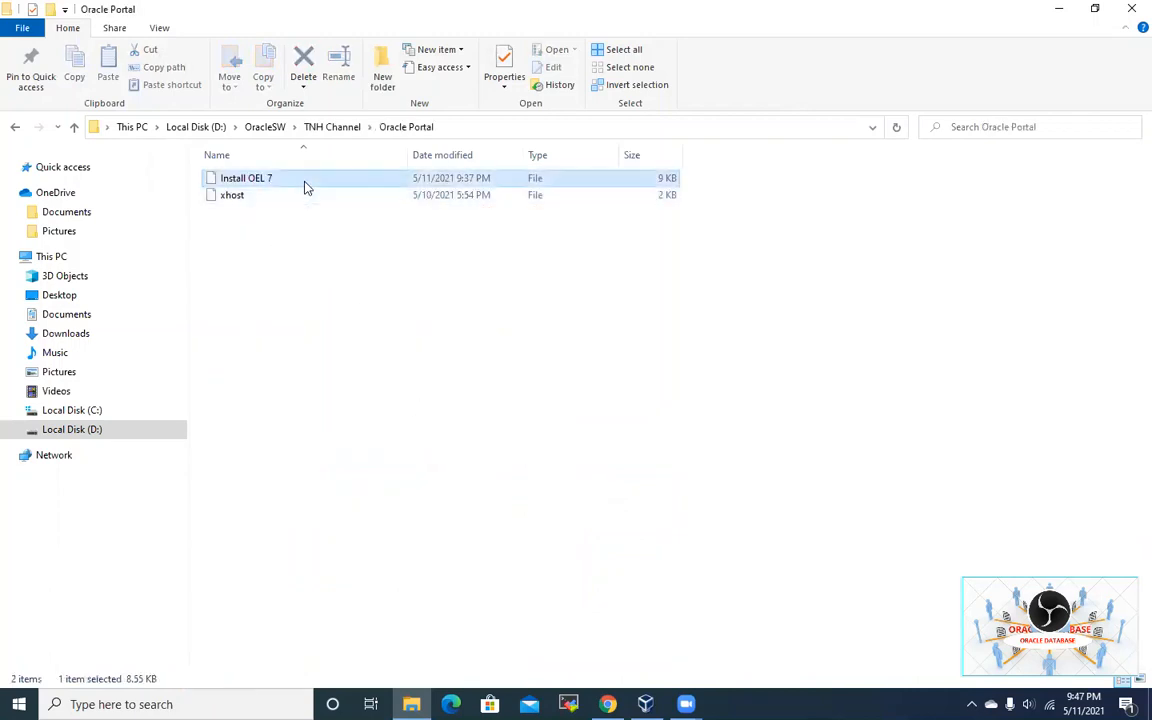
double_click(305, 184)
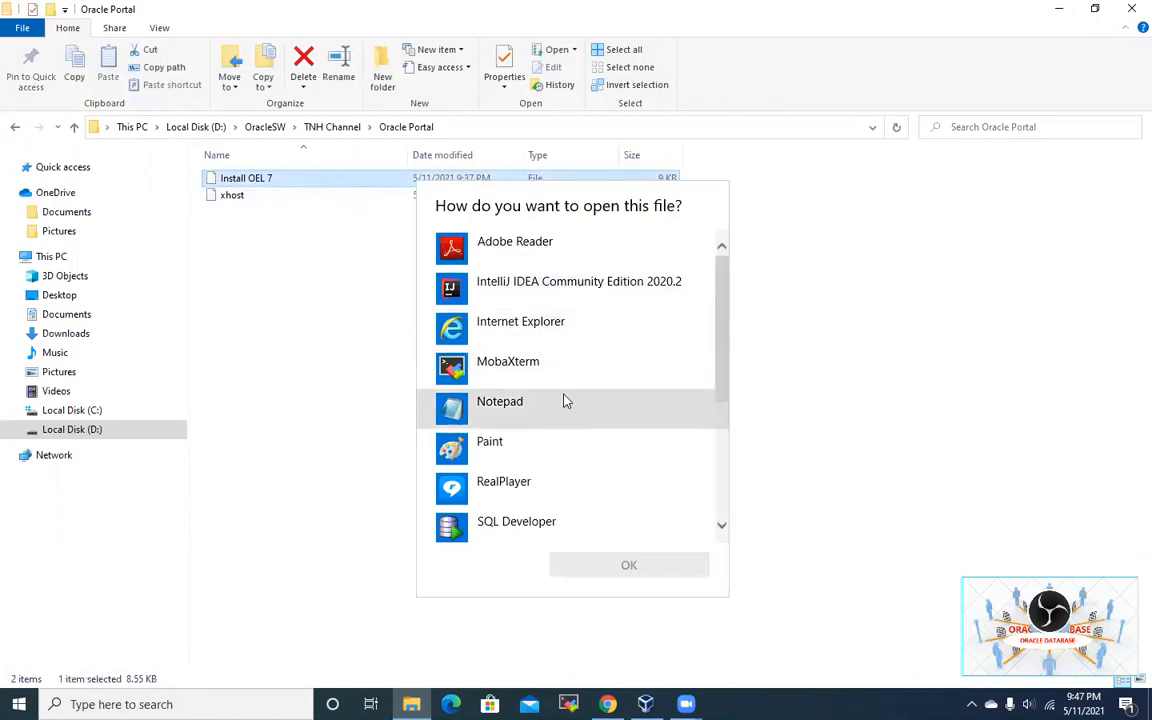
double_click(568, 417)
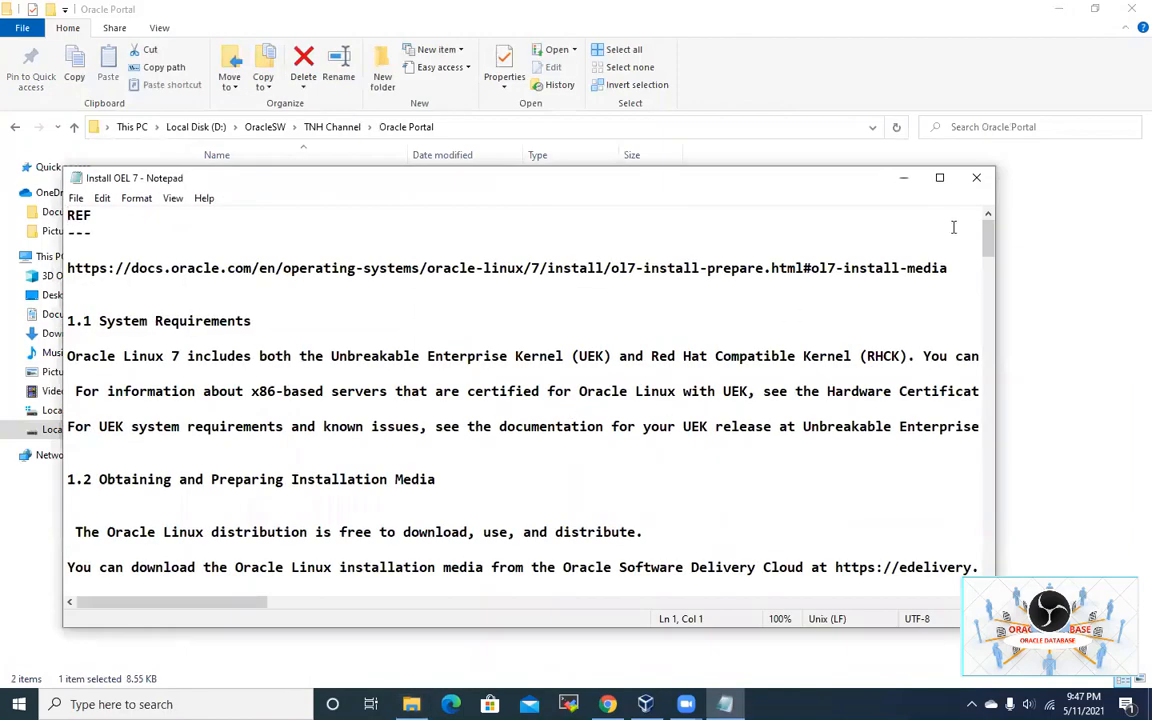
Step: Maximize Notepad and put the 'You can install', 'The theoretical', 'A minimum' and 'required' sentences on their own lines
click(939, 178)
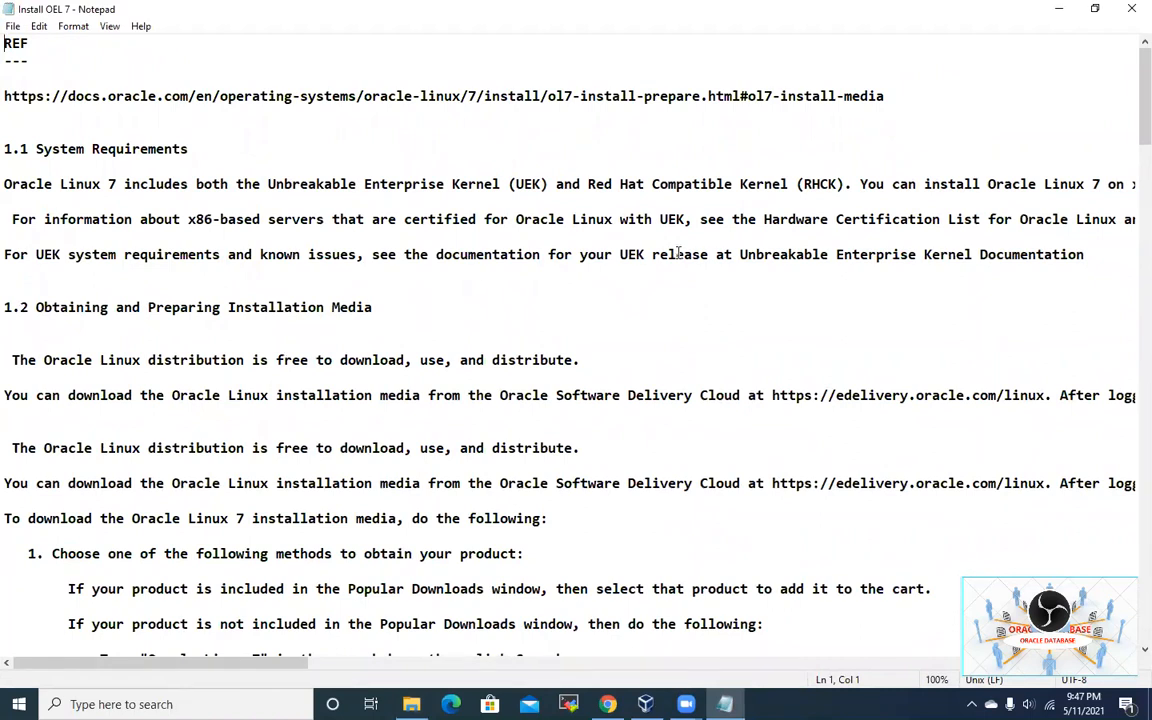
click(858, 185)
key(Return)
click(797, 203)
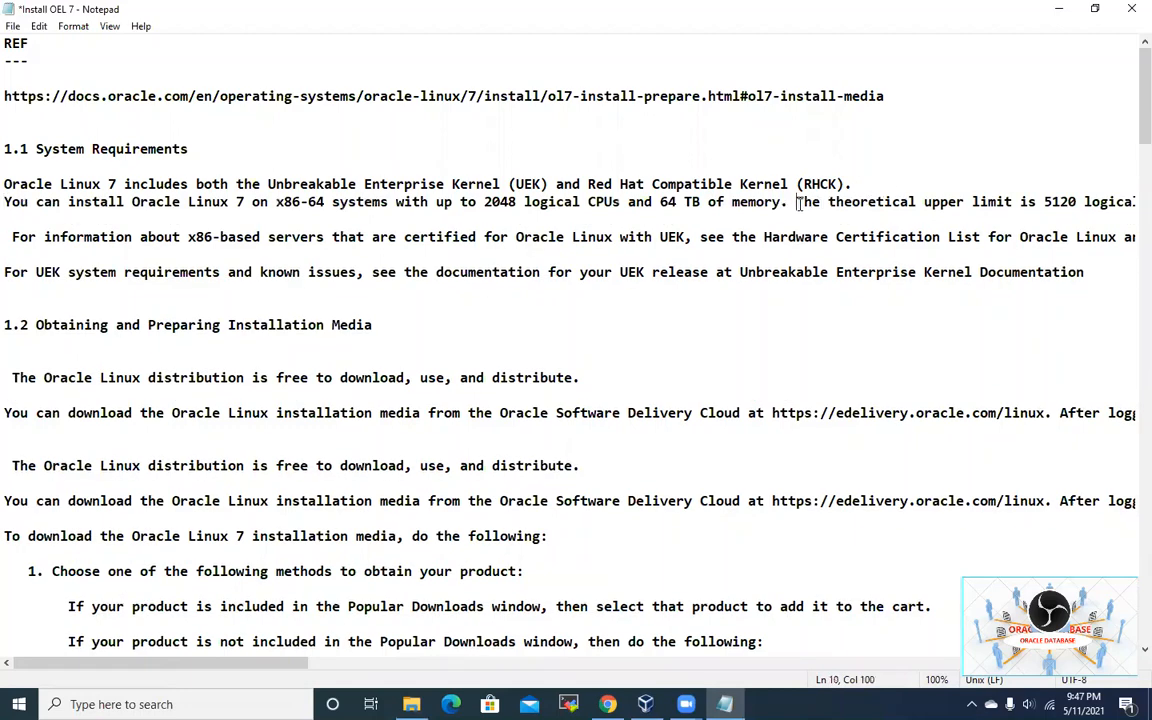
key(Return)
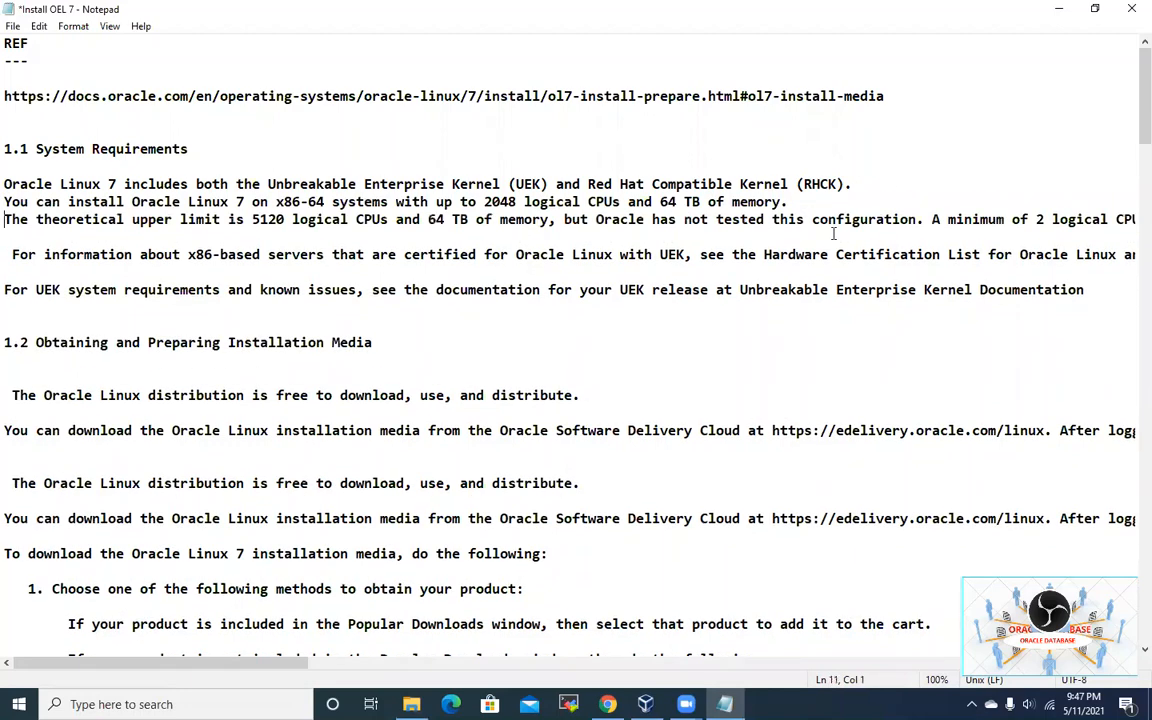
click(928, 221)
key(Return)
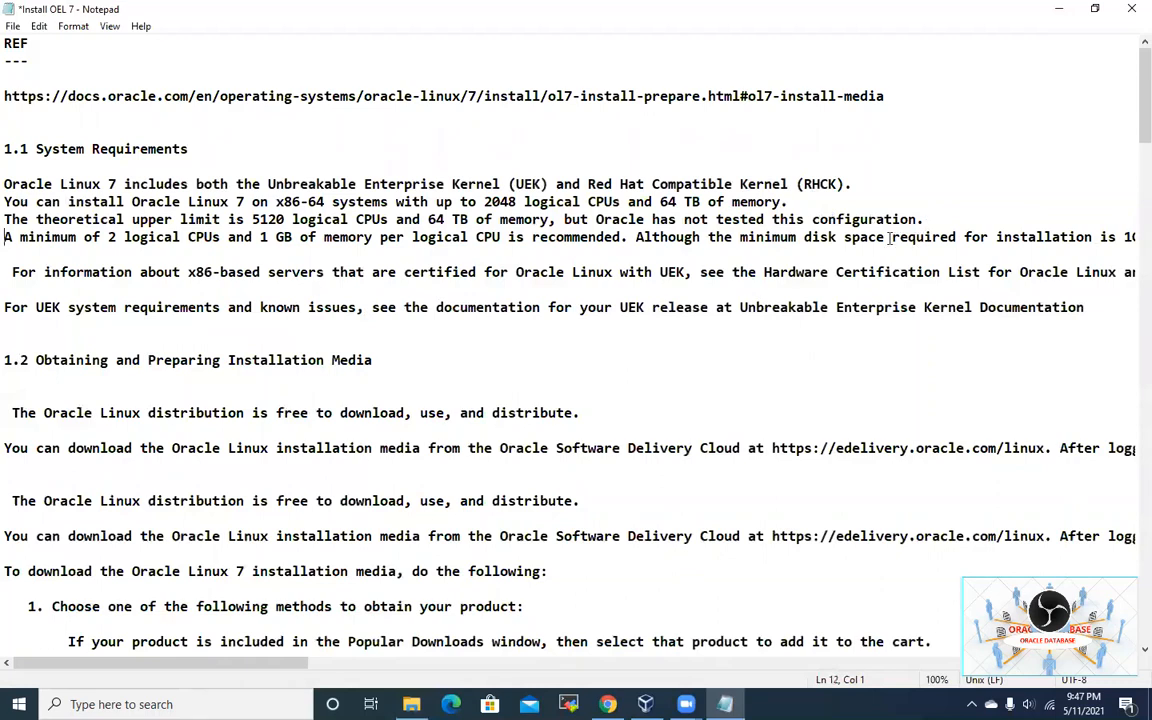
click(892, 237)
key(Return)
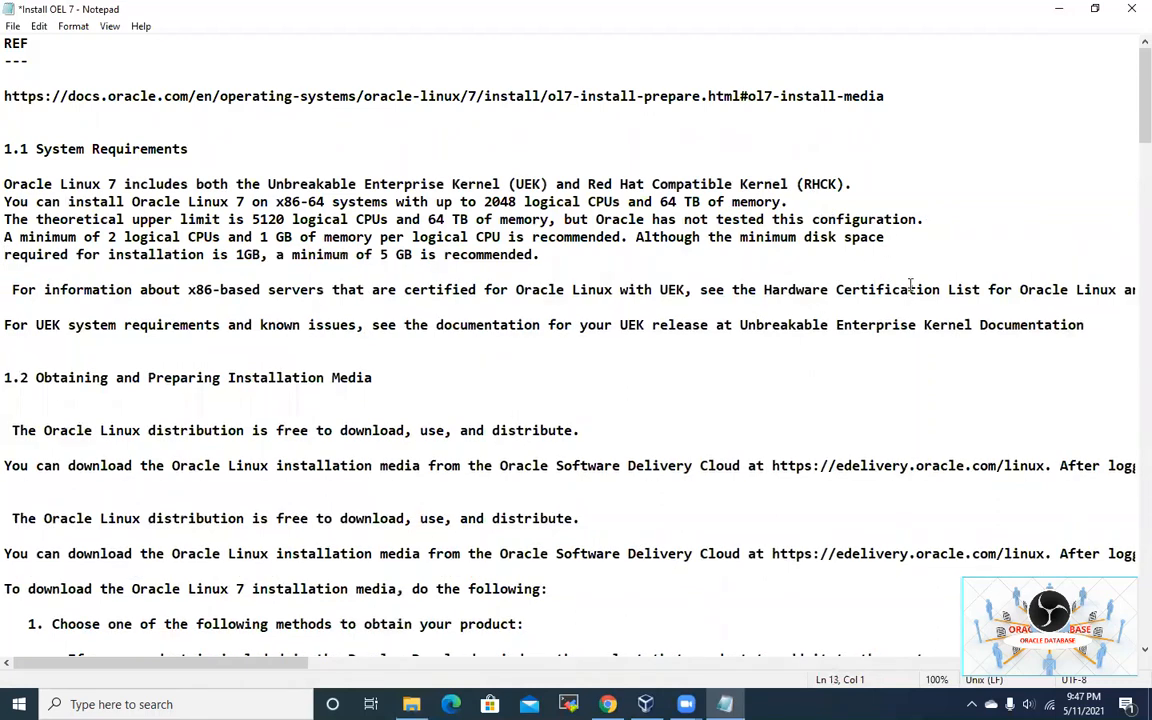
Step: Move 'List for Oracle Linux', 'Enterprise Kernel Documentation' and both 'After logging in' sentences onto new lines
click(948, 290)
key(Return)
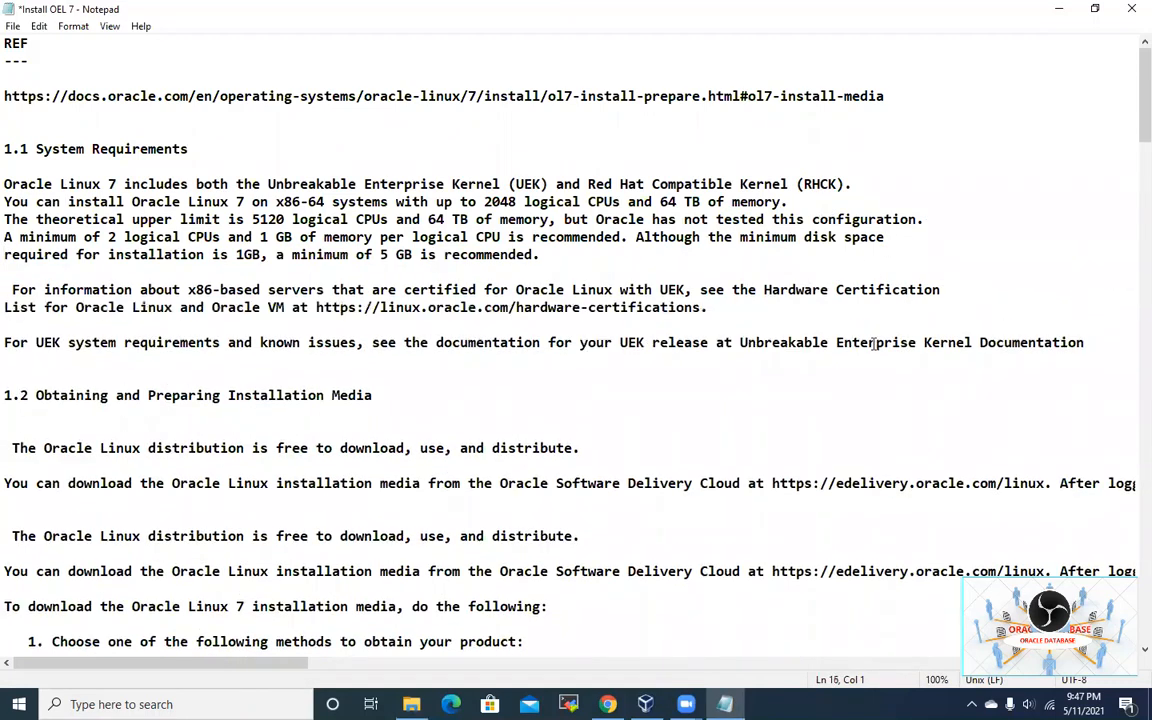
click(836, 342)
key(Return)
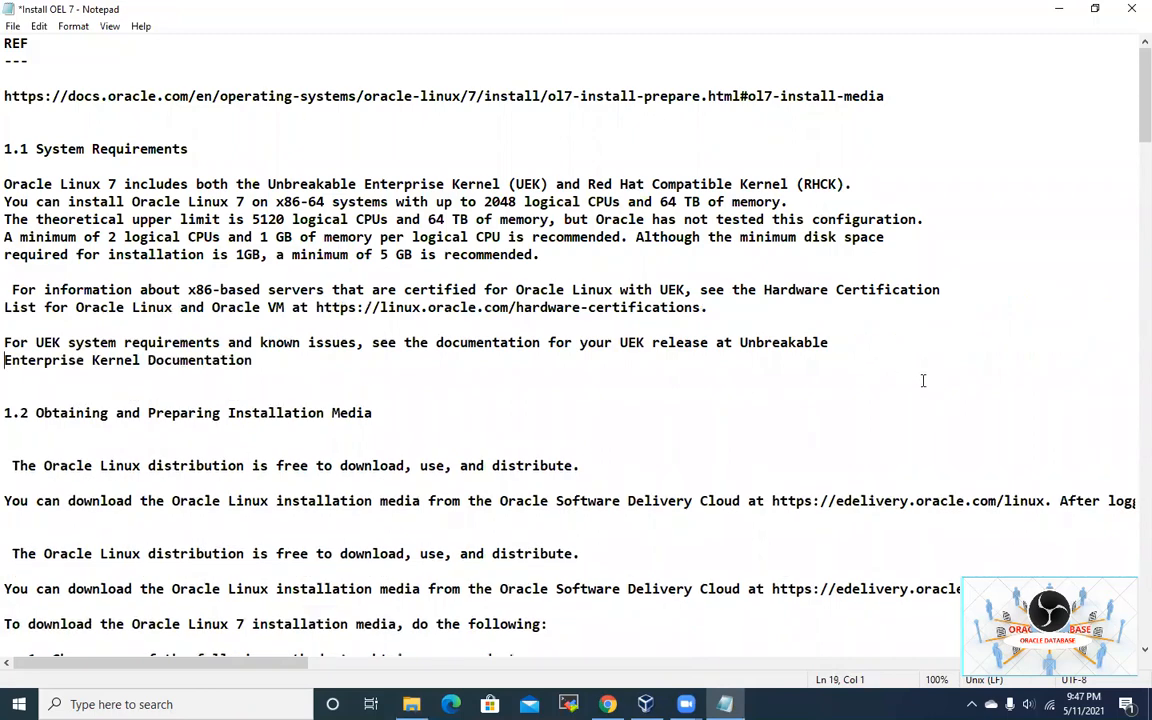
click(1059, 501)
key(Return)
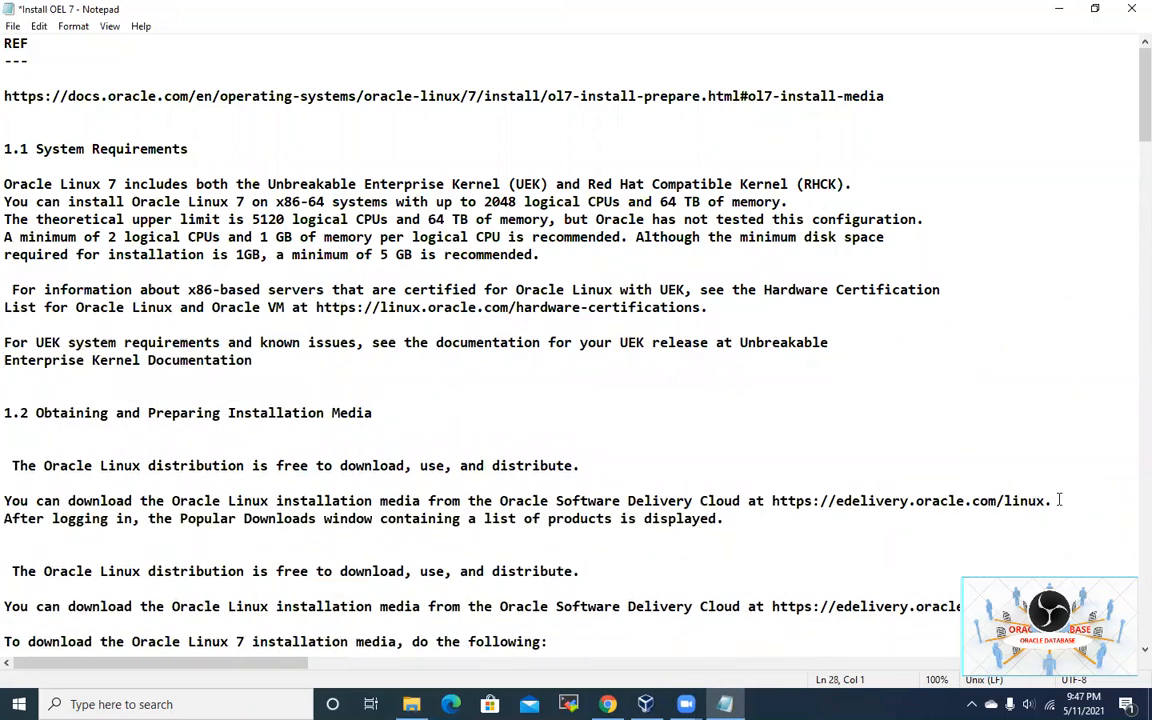
scroll(1057, 495, down, 3)
click(1054, 450)
key(Return)
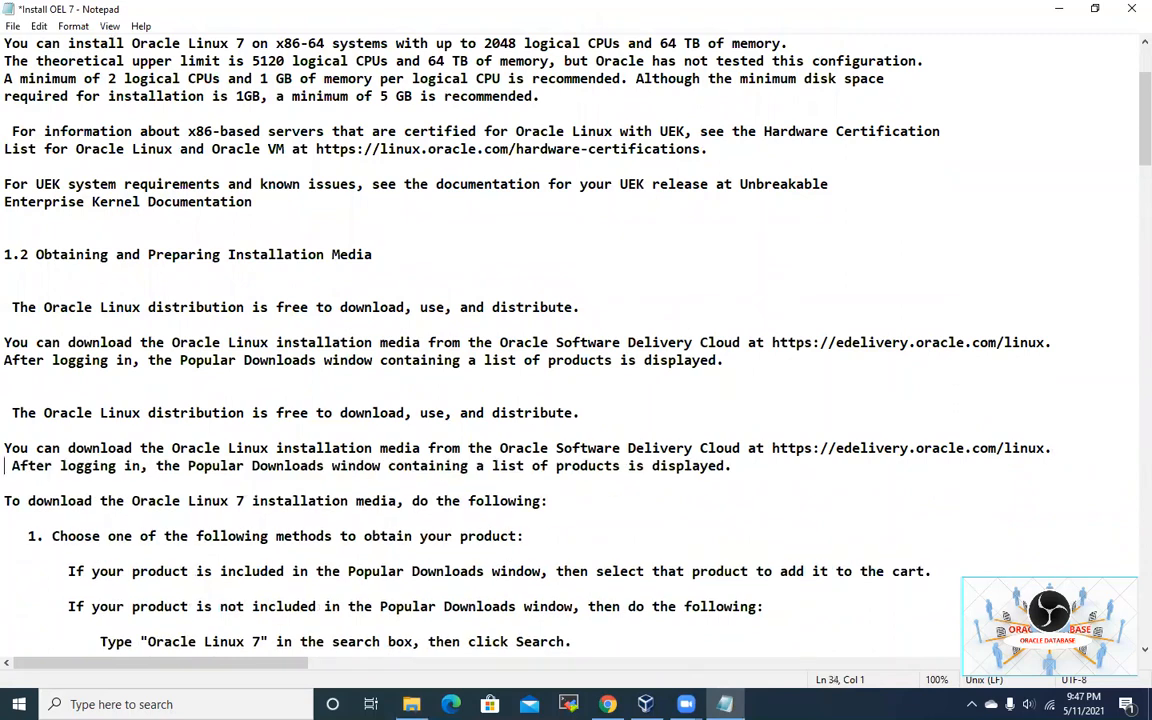
scroll(1008, 448, up, 3)
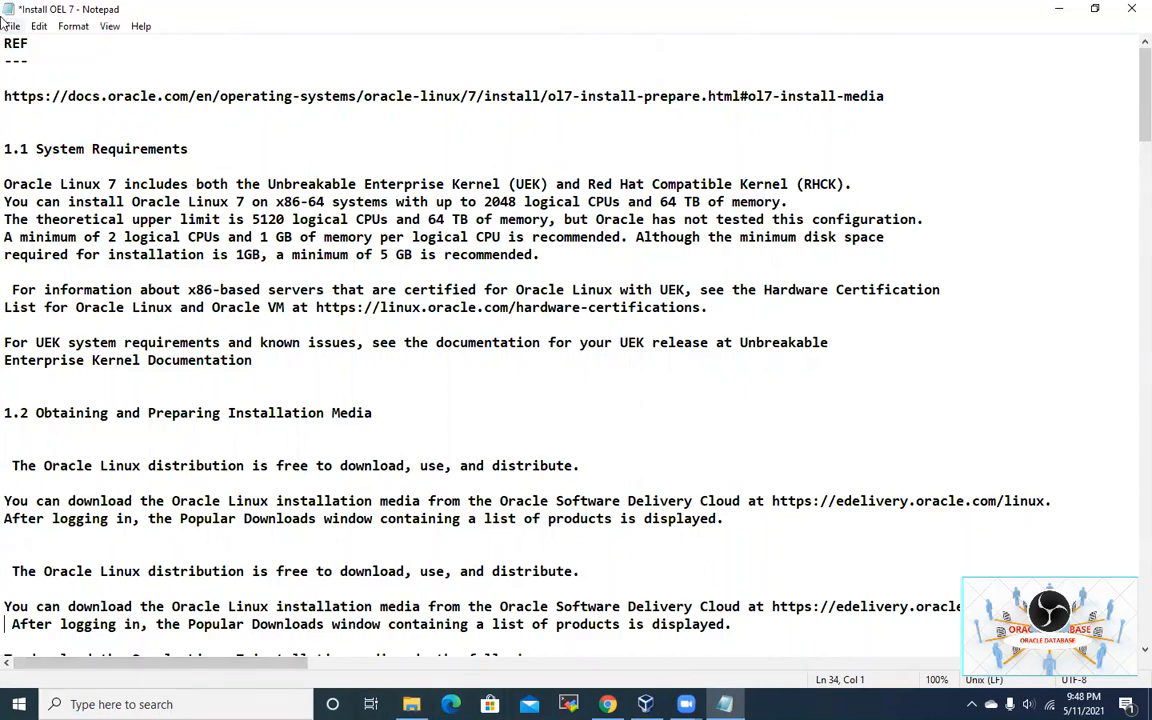
Step: Copy the Oracle Linux 7 documentation URL and switch to Chrome
click(7, 100)
shift+click(895, 104)
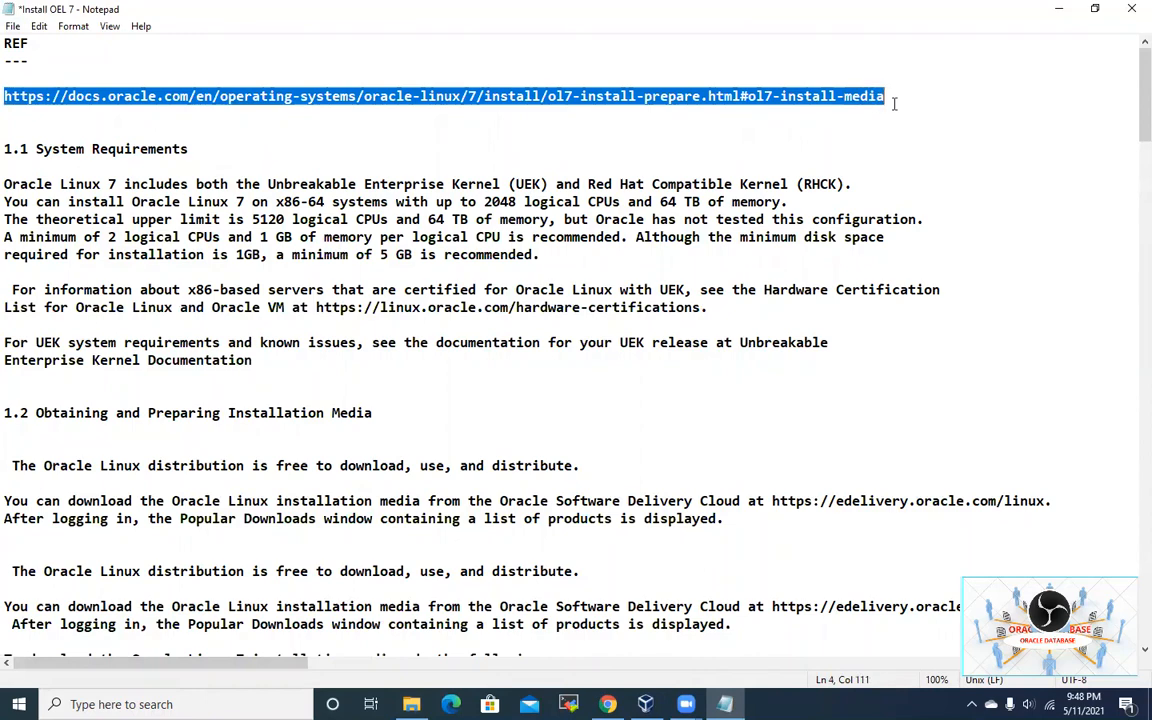
right_click(832, 97)
click(872, 146)
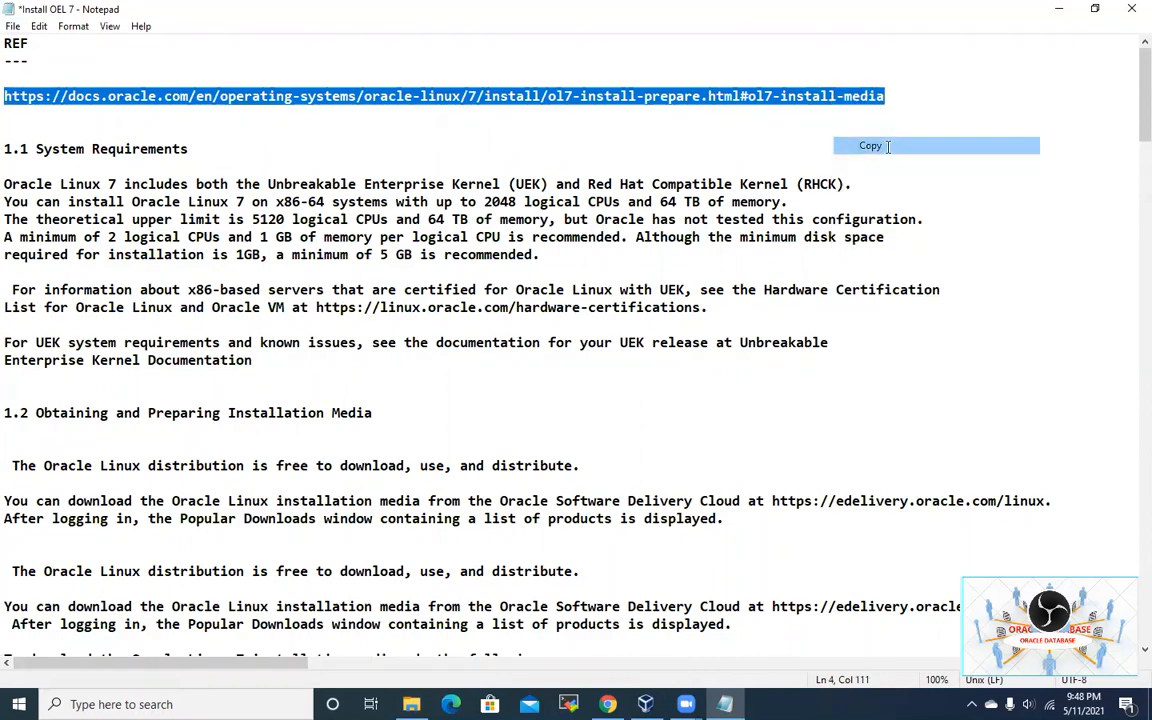
key(alt+Tab)
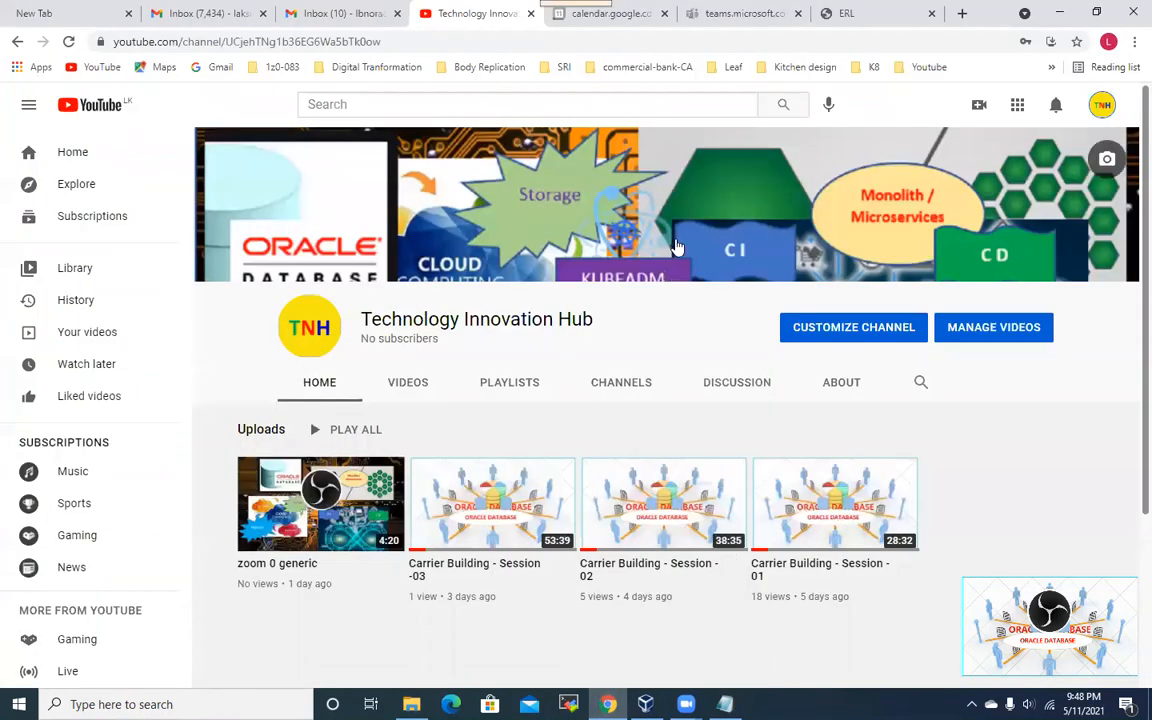
Step: Load the copied Oracle Linux 7 documentation URL in Chrome's ERL tab
click(905, 15)
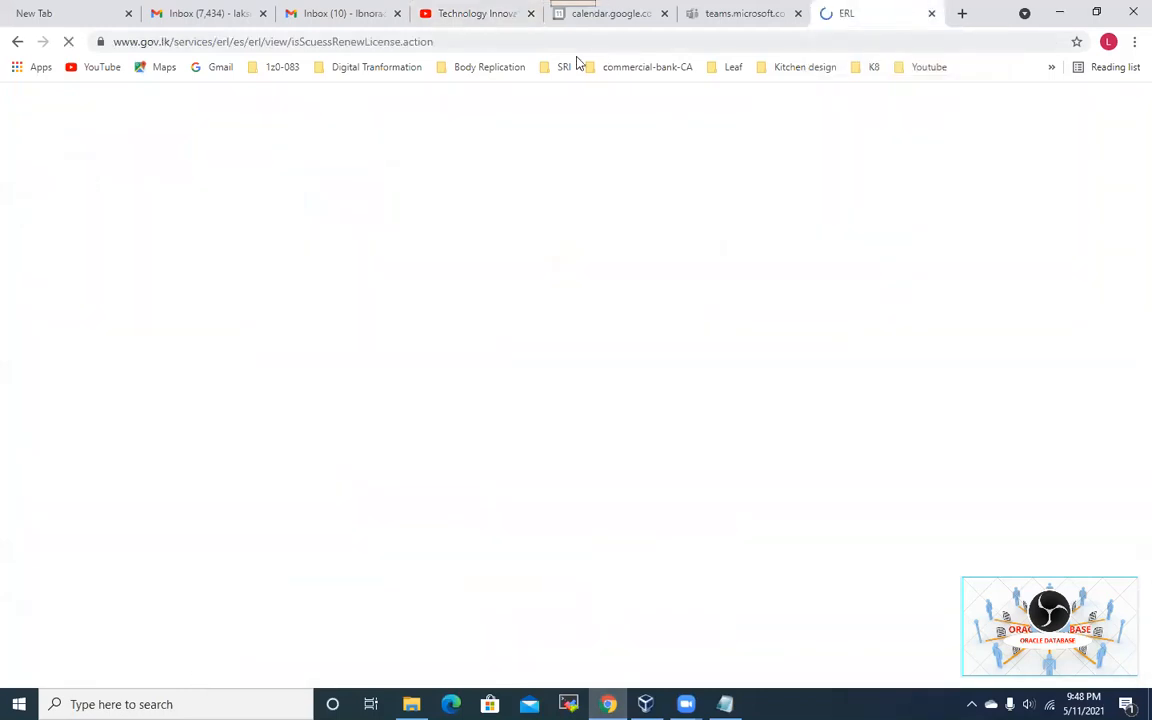
click(500, 47)
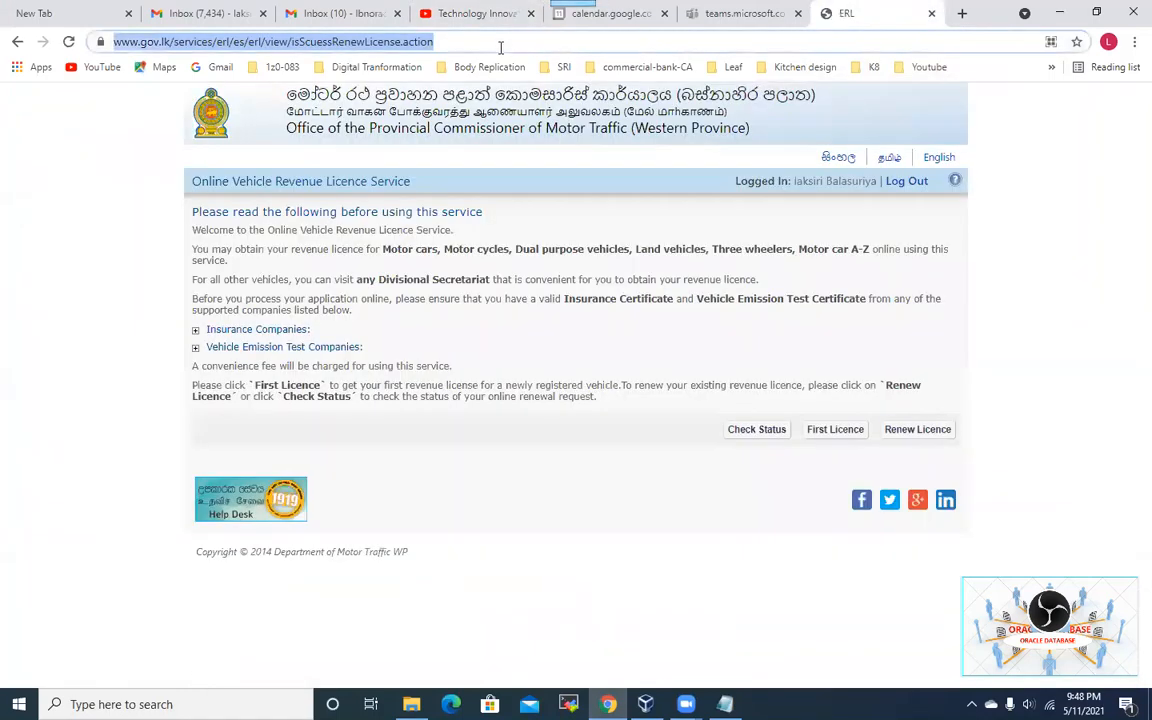
key(ctrl+v)
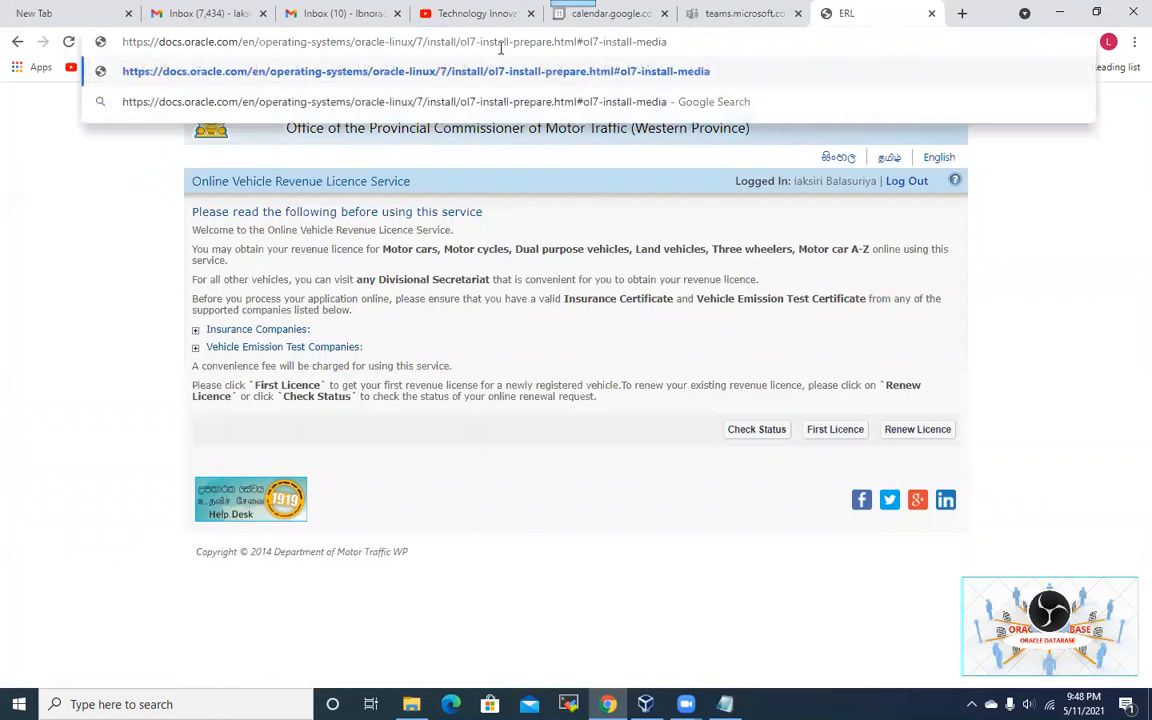
key(Return)
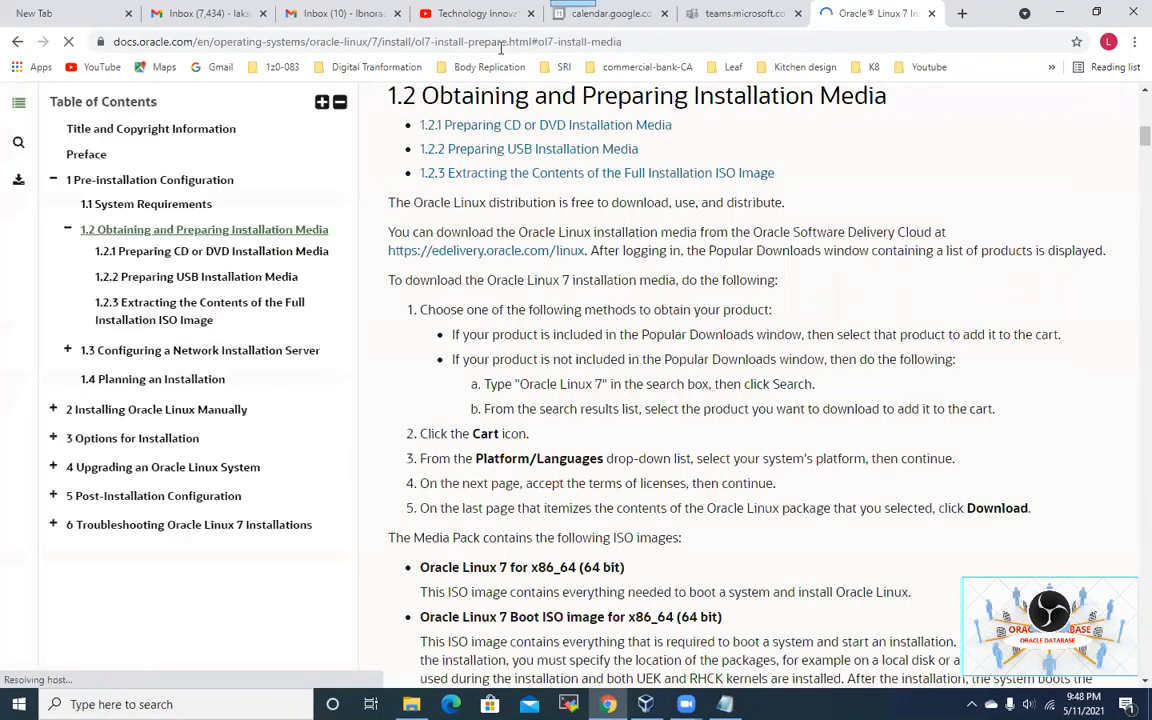
scroll(827, 246, up, 10)
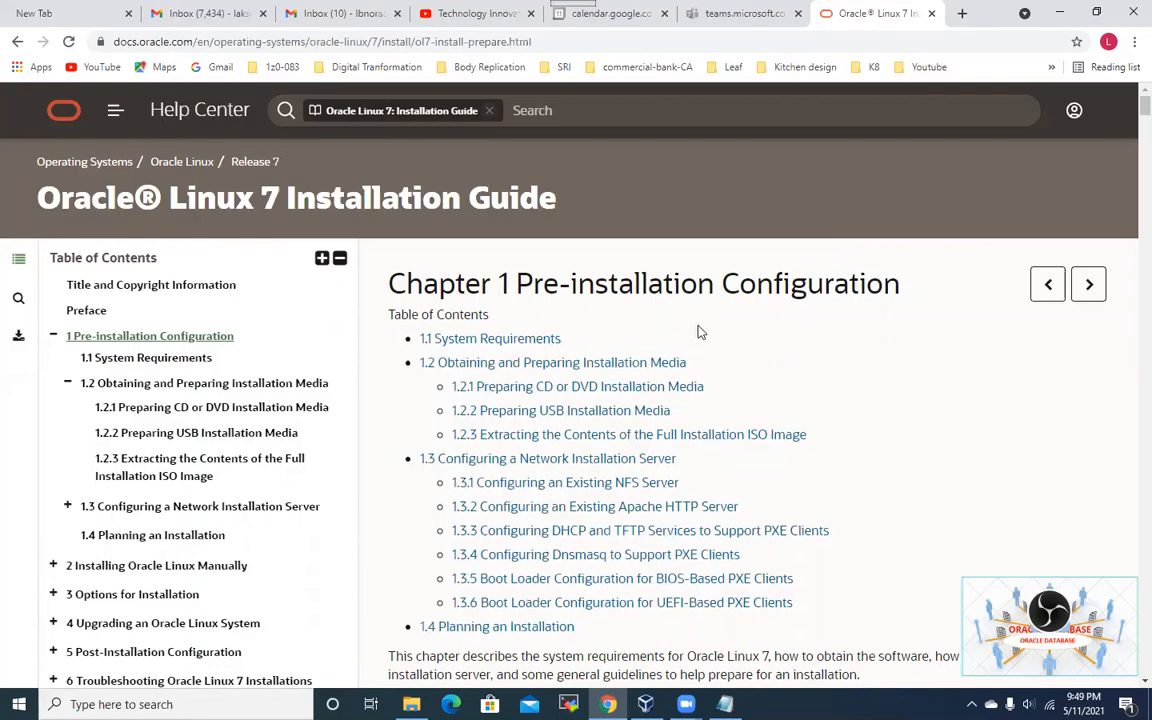
Step: Look over Chapter 1 Pre-installation Configuration, then return to the Install OEL 7 notes
scroll(720, 350, down, 4)
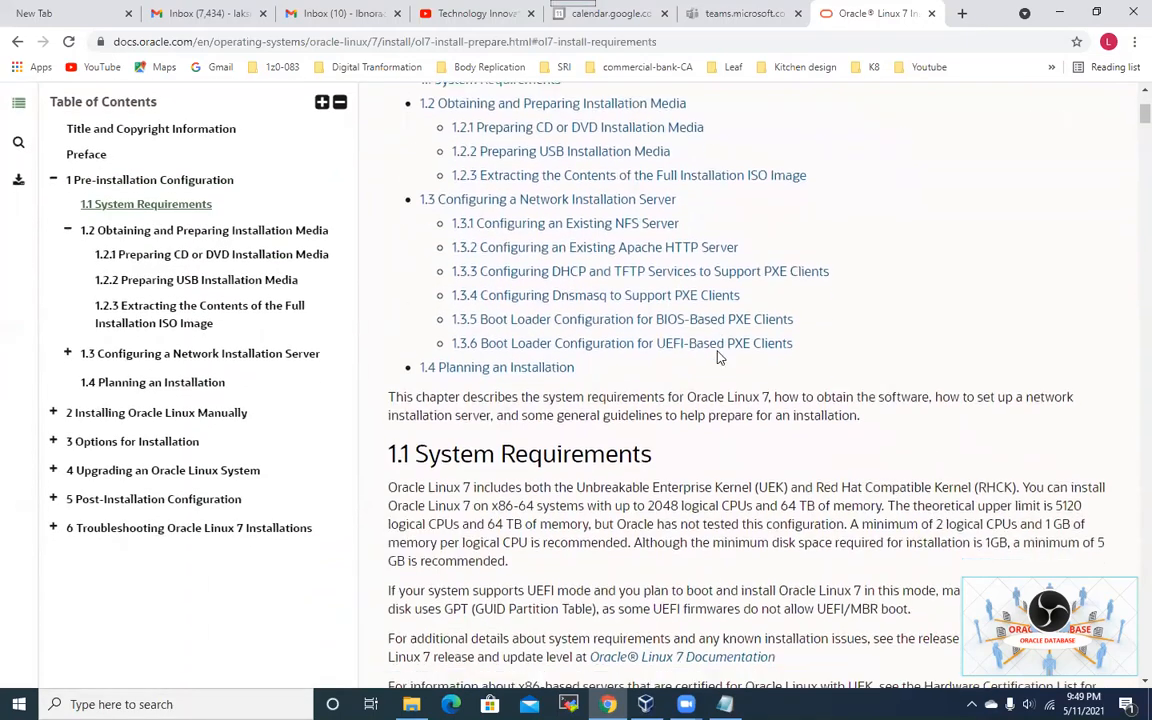
scroll(718, 357, up, 4)
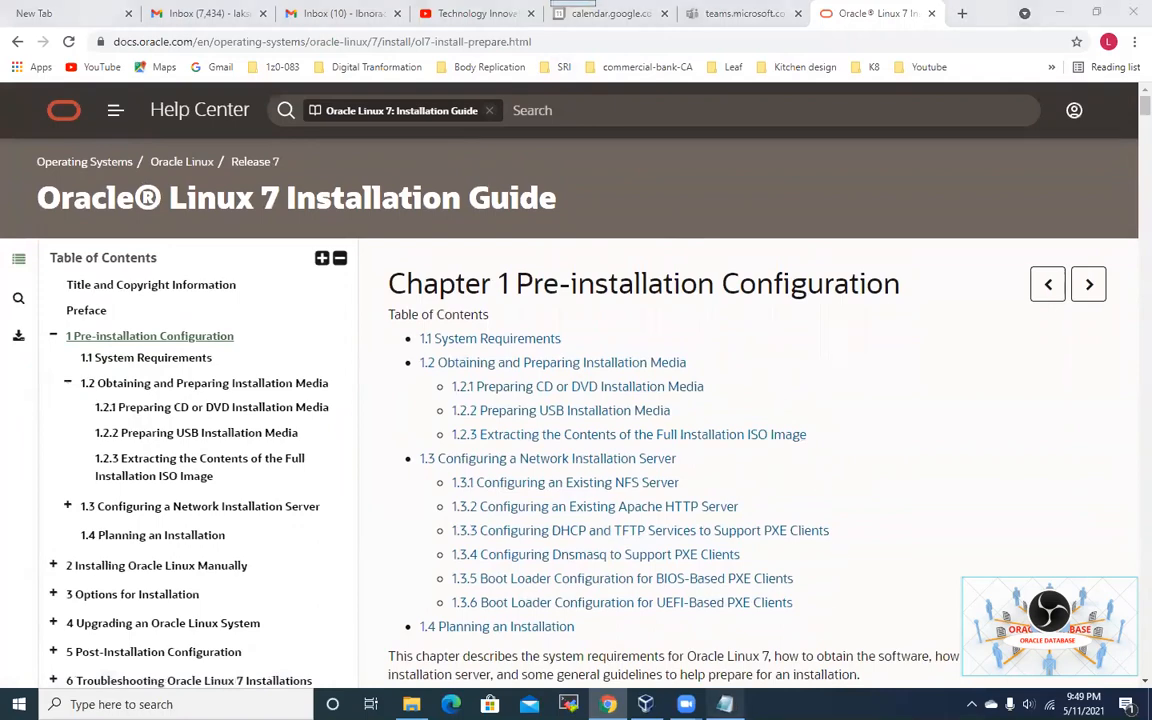
key(alt+Tab)
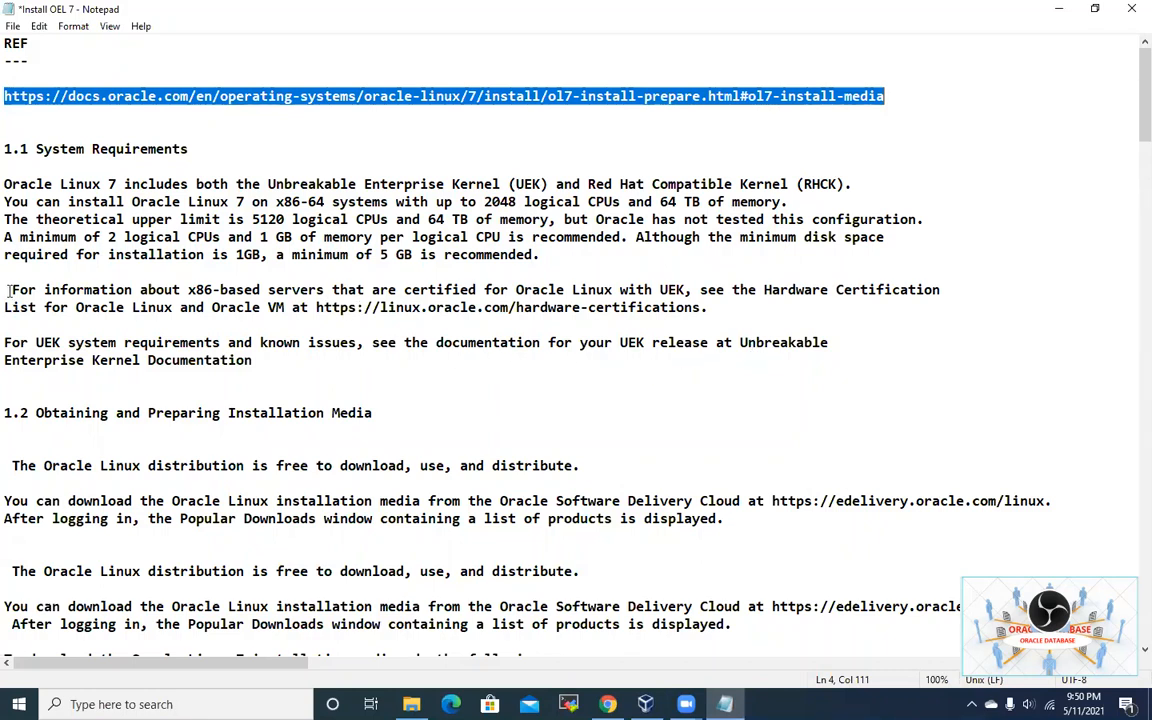
drag(9, 290, 870, 290)
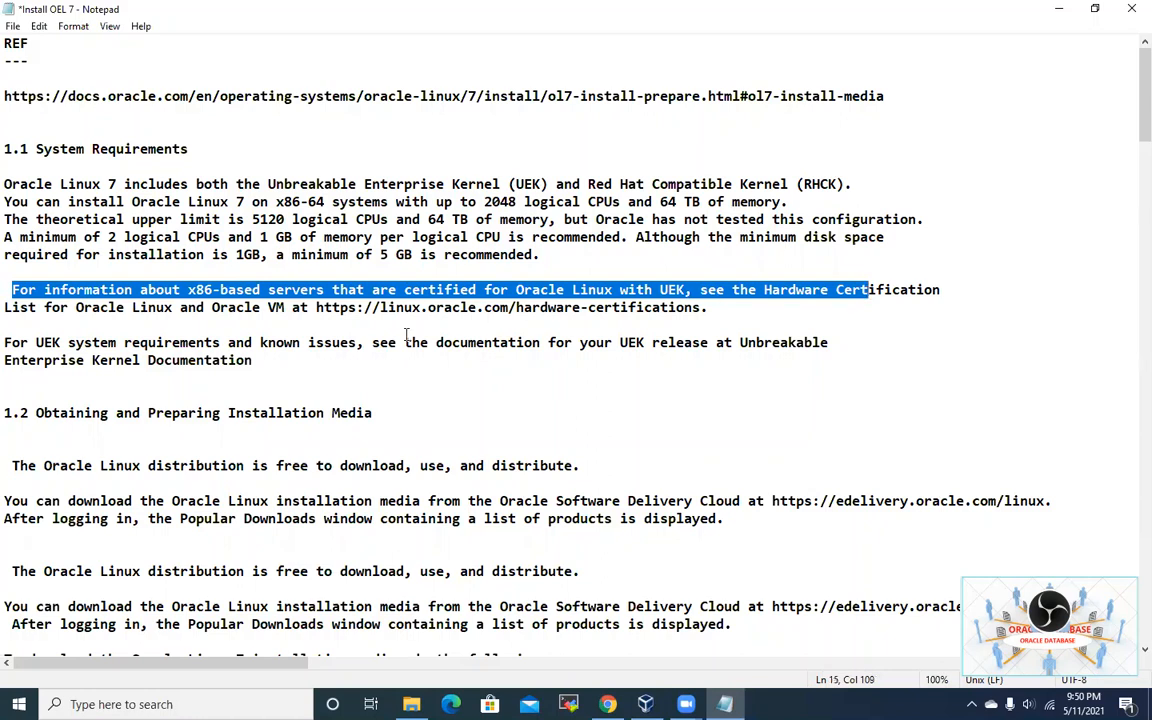
click(370, 342)
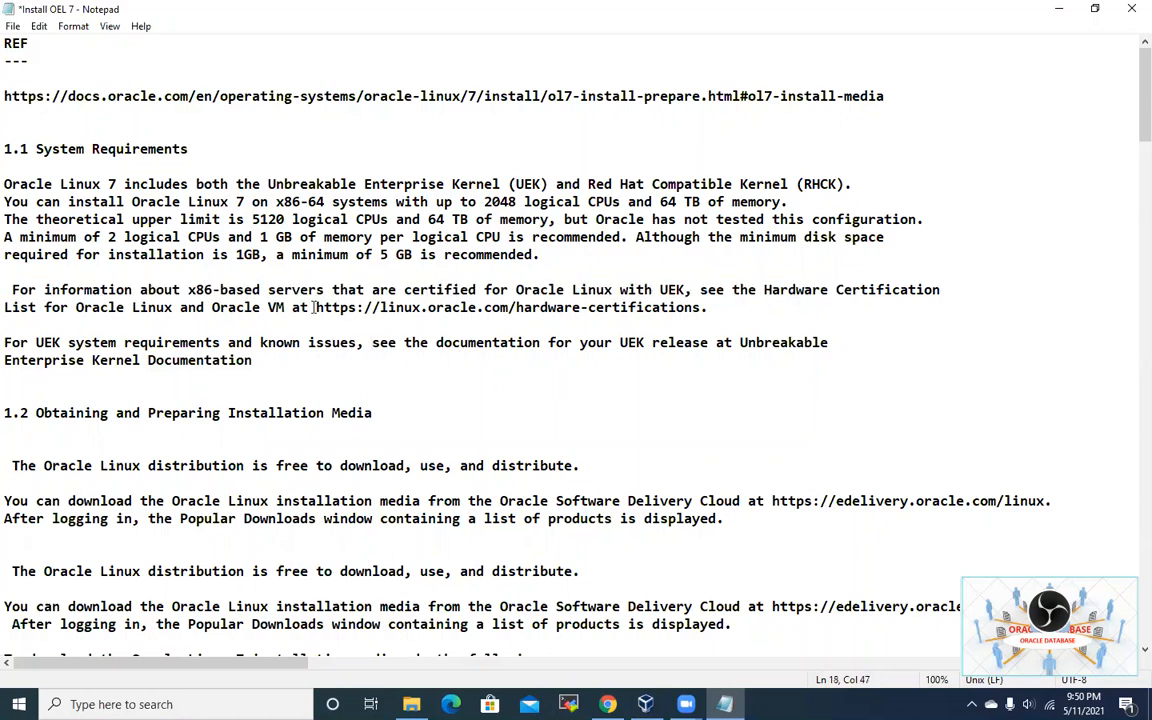
drag(317, 307, 705, 310)
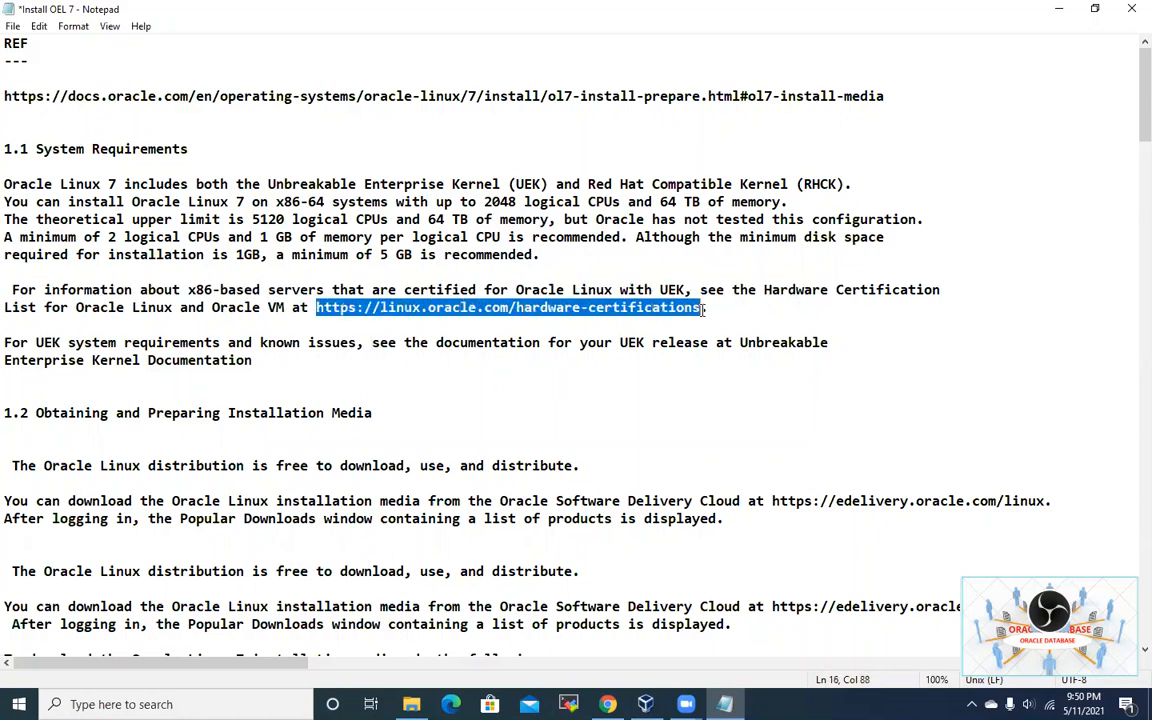
right_click(628, 280)
click(688, 324)
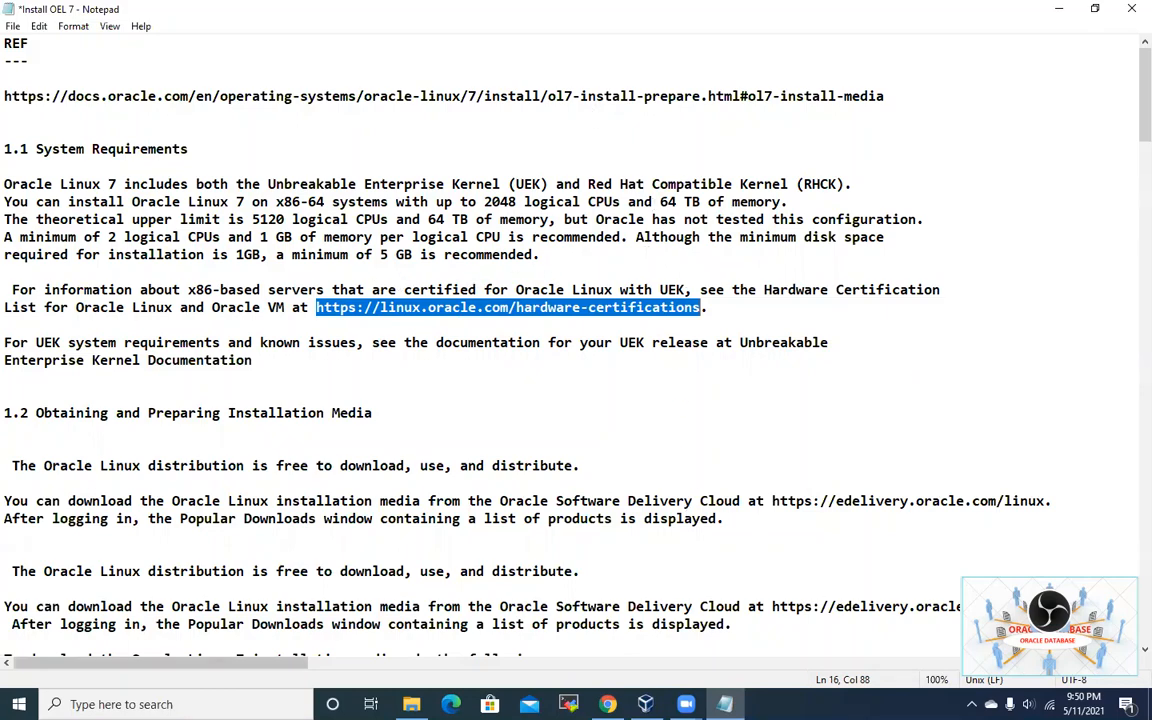
Step: Open the copied hardware-certifications link in a new Chrome tab
click(607, 704)
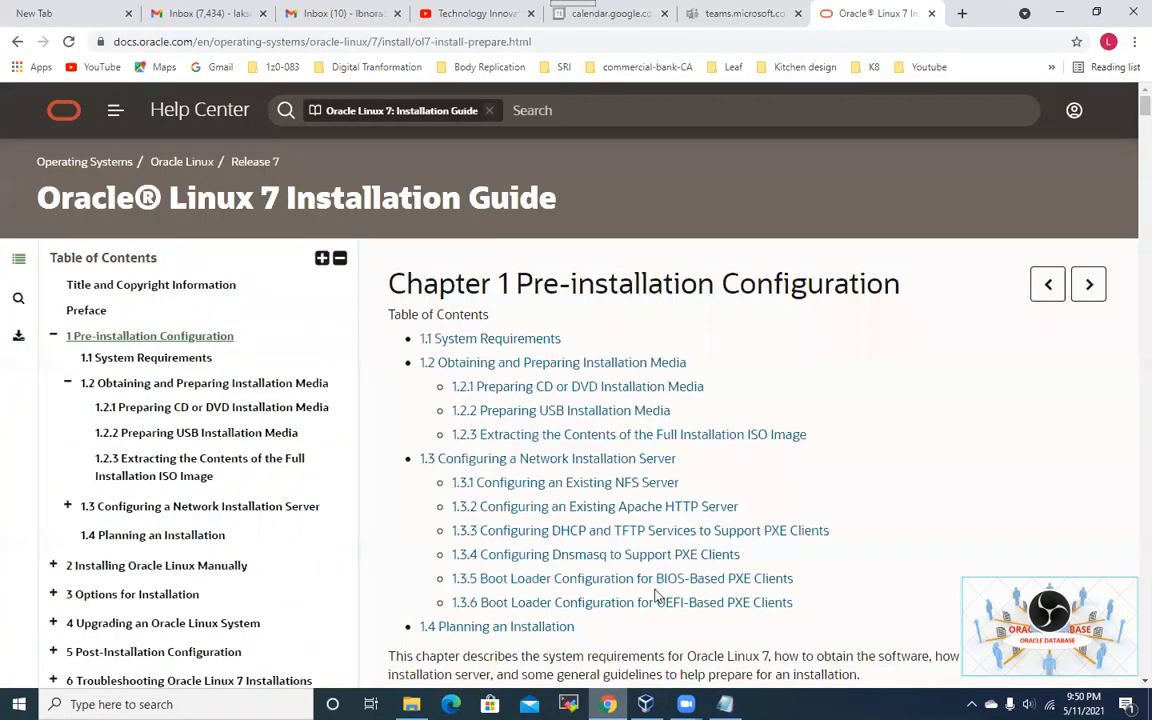
click(963, 13)
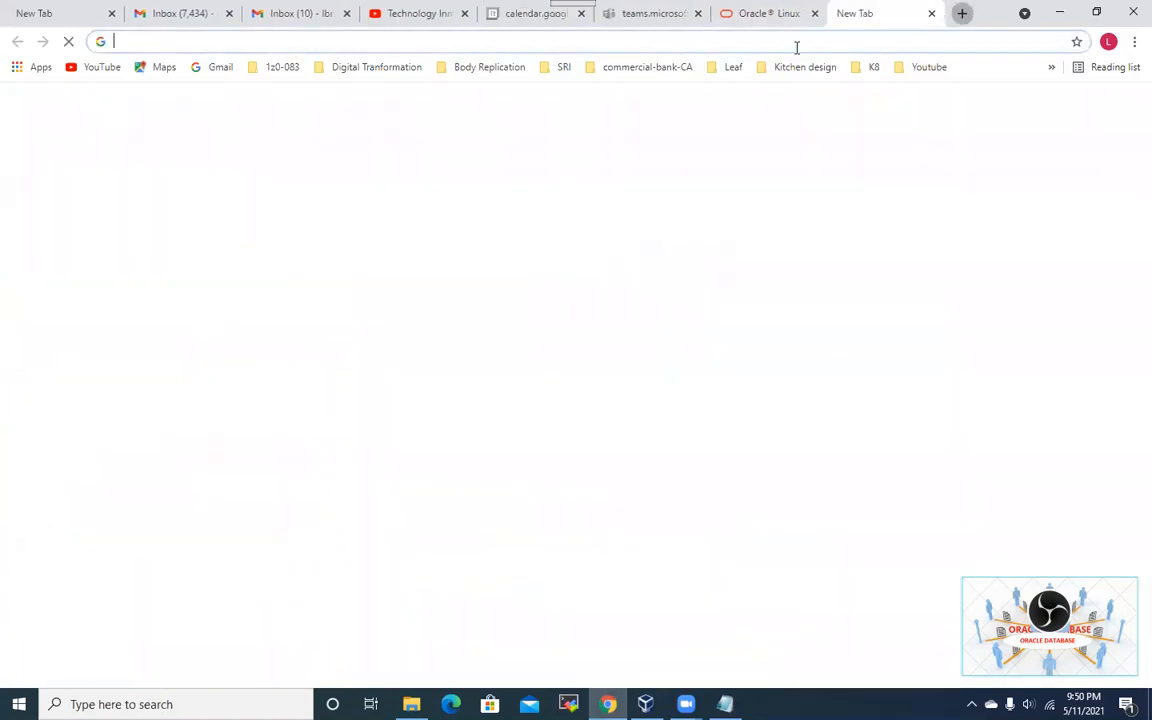
click(640, 42)
key(ctrl+v)
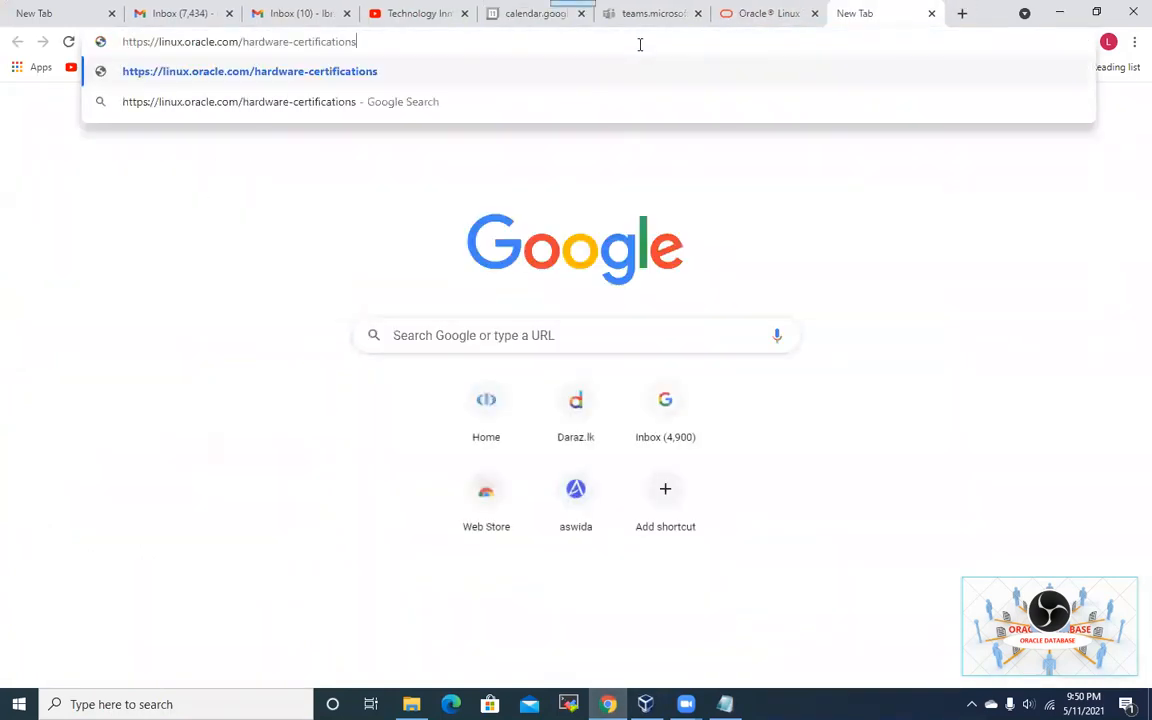
key(Return)
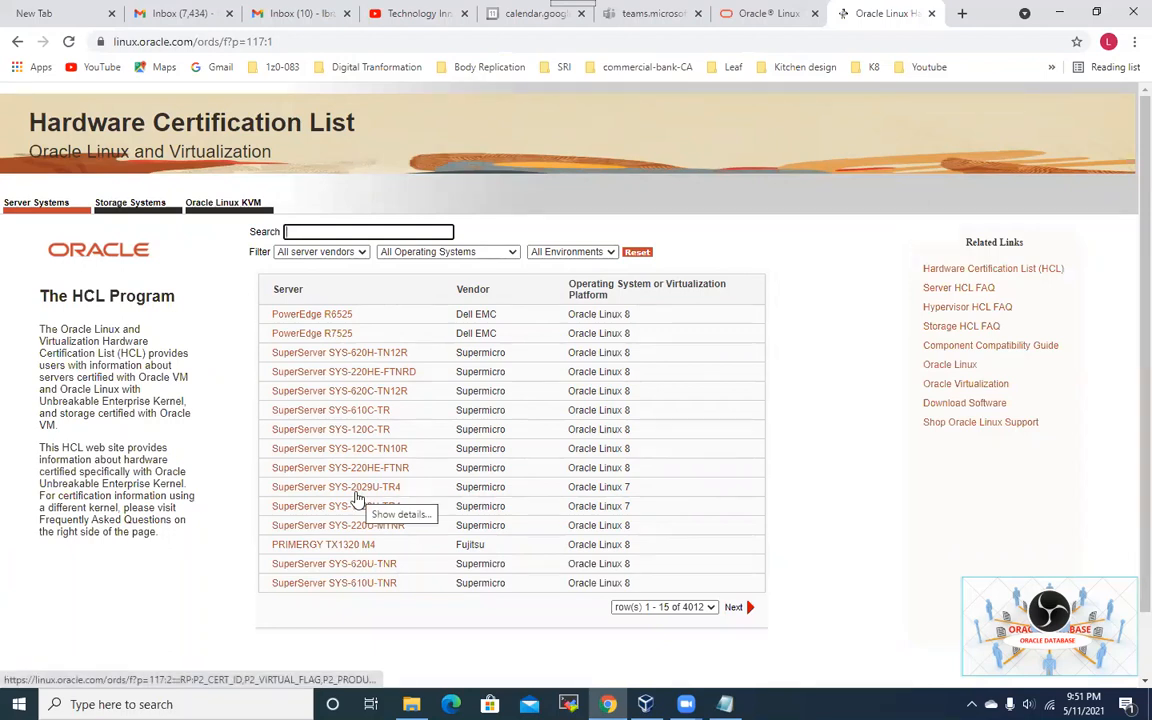
Step: Filter the Hardware Certification List to IBM servers, then go back to the Notepad notes
click(355, 253)
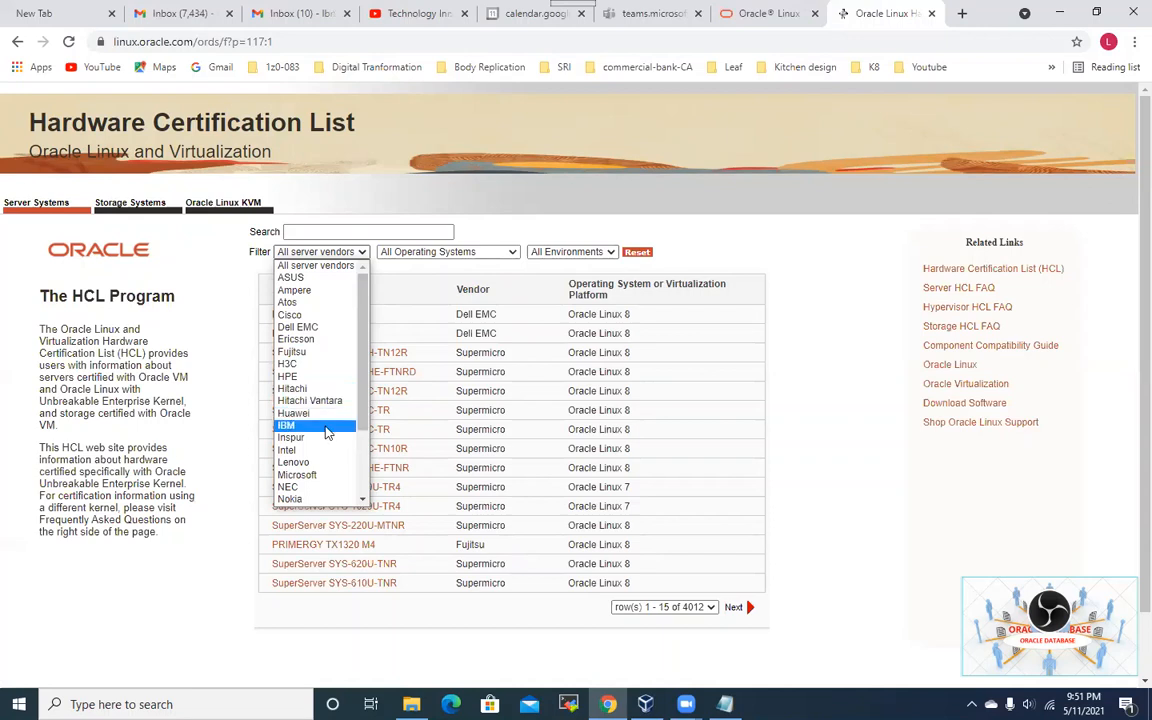
click(327, 427)
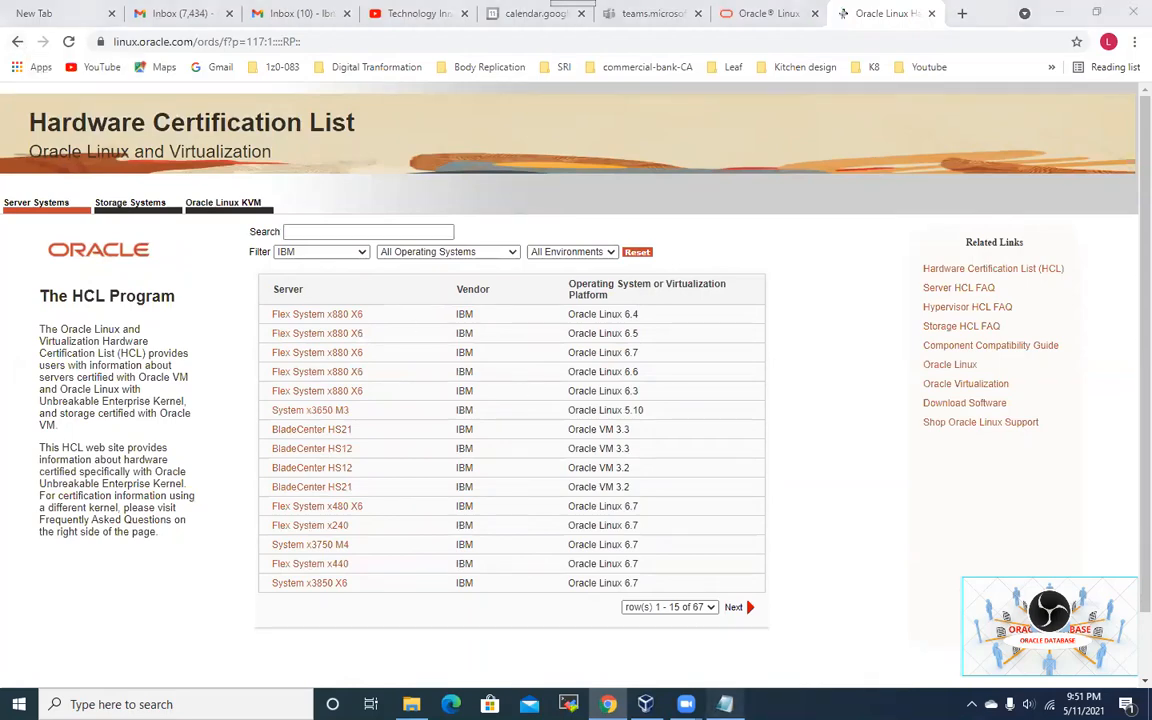
click(725, 703)
click(542, 395)
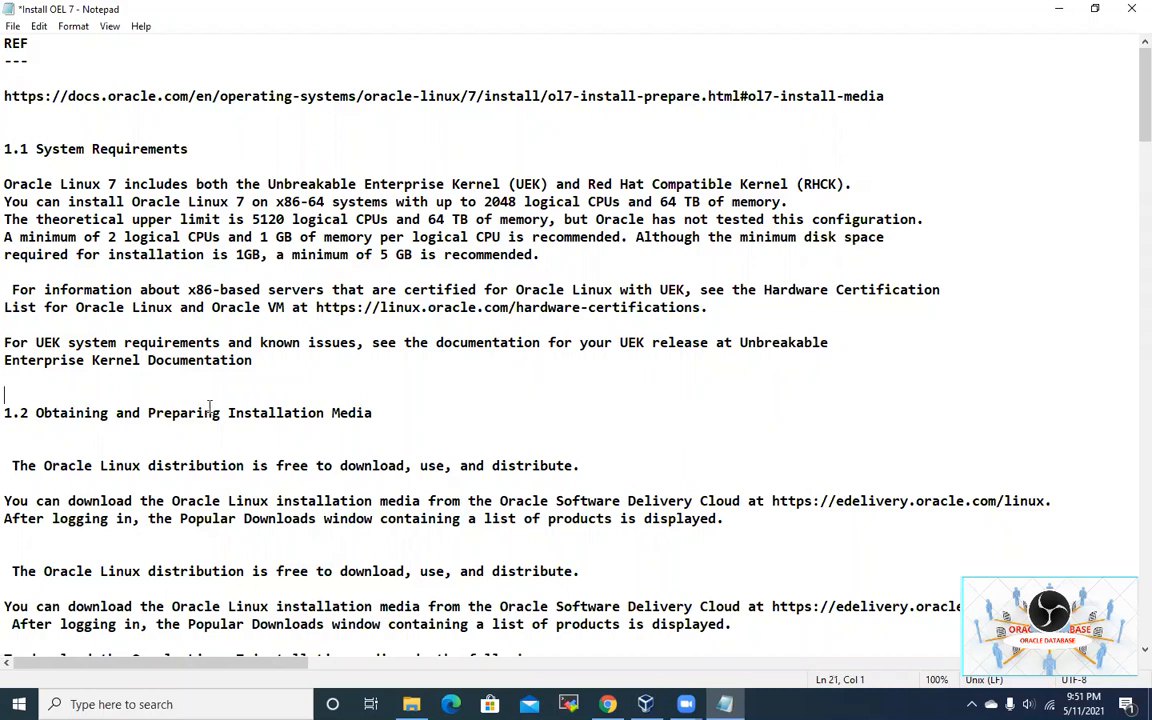
scroll(188, 366, down, 1)
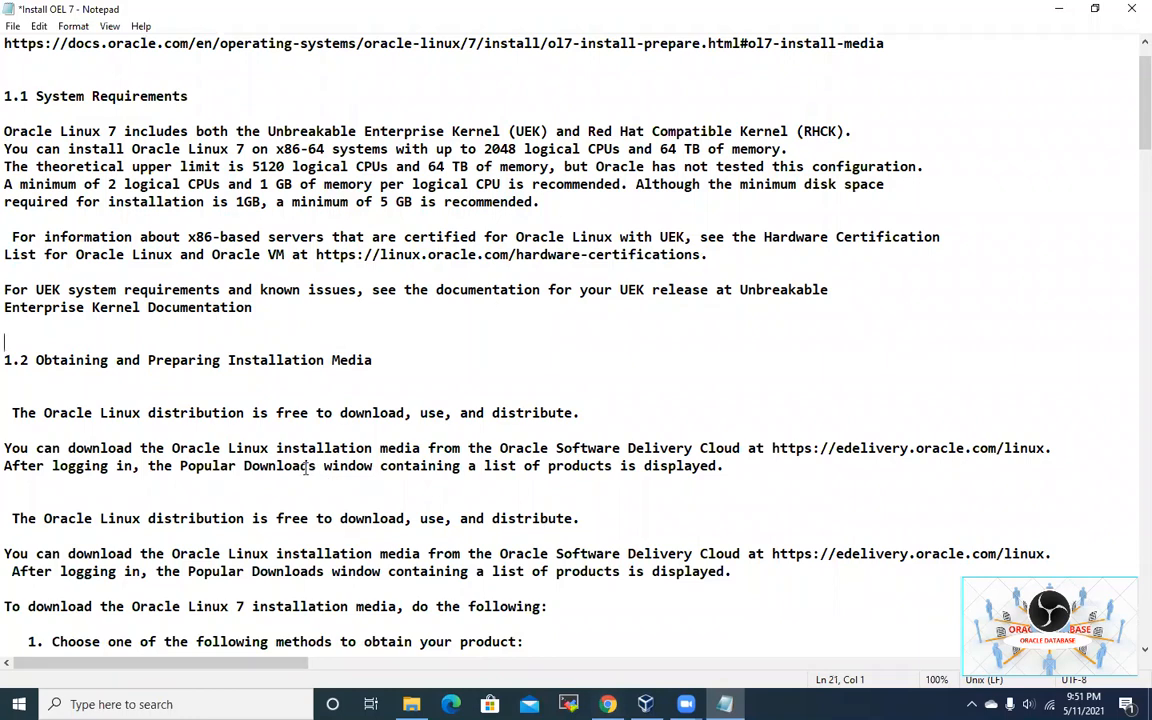
scroll(306, 470, down, 2)
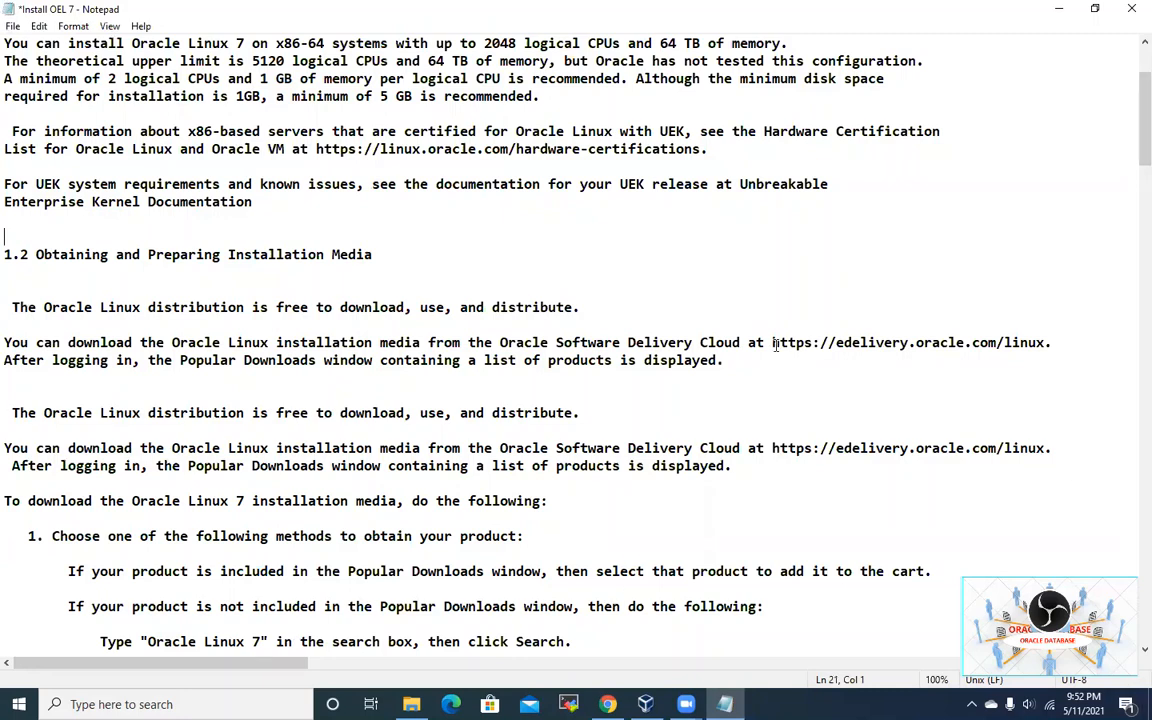
drag(770, 342, 1046, 342)
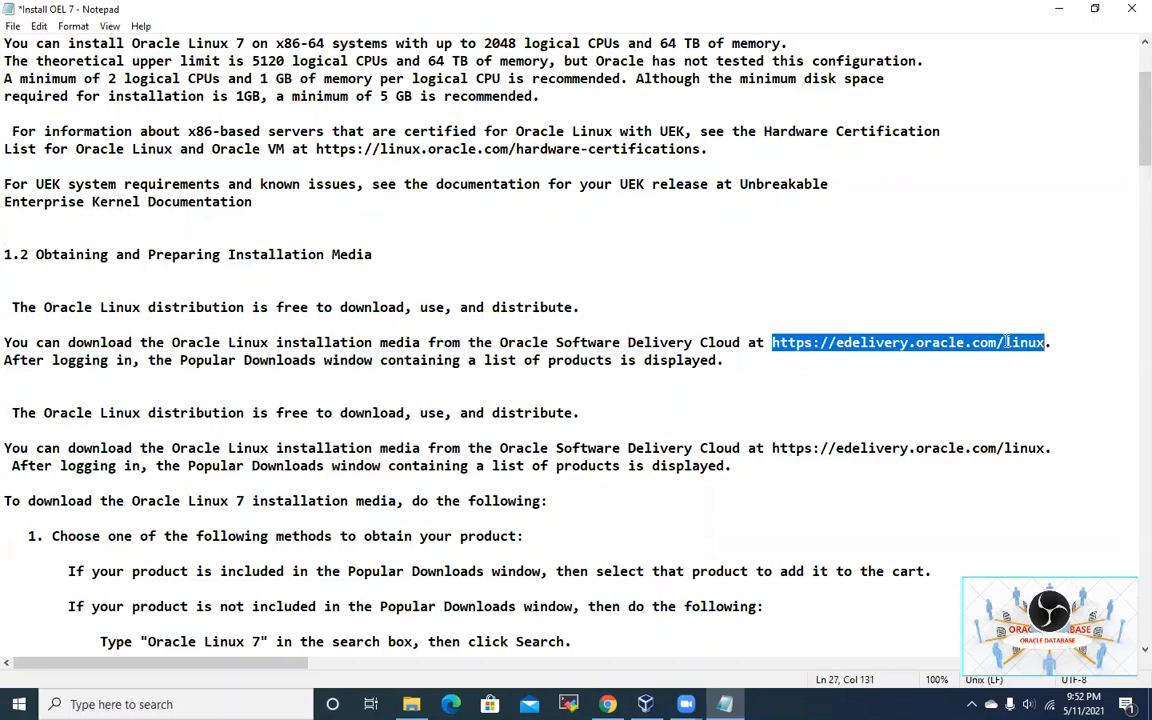
right_click(1007, 342)
click(985, 391)
click(811, 380)
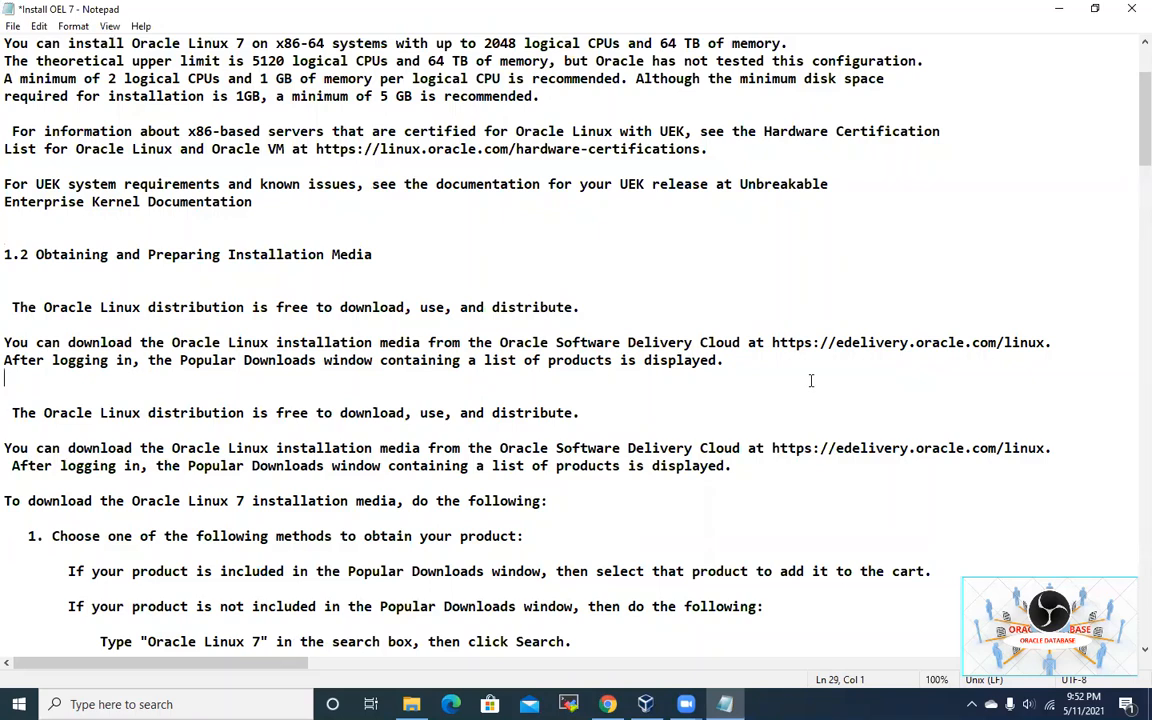
scroll(375, 455, down, 3)
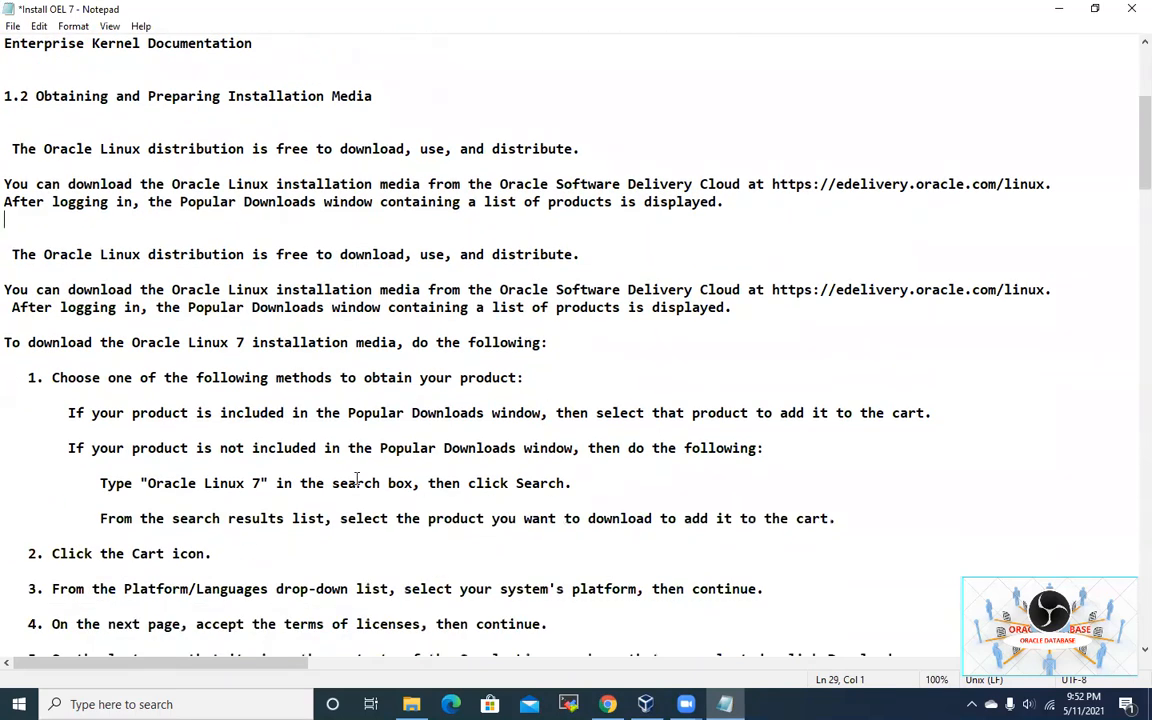
scroll(357, 479, up, 2)
scroll(357, 479, down, 2)
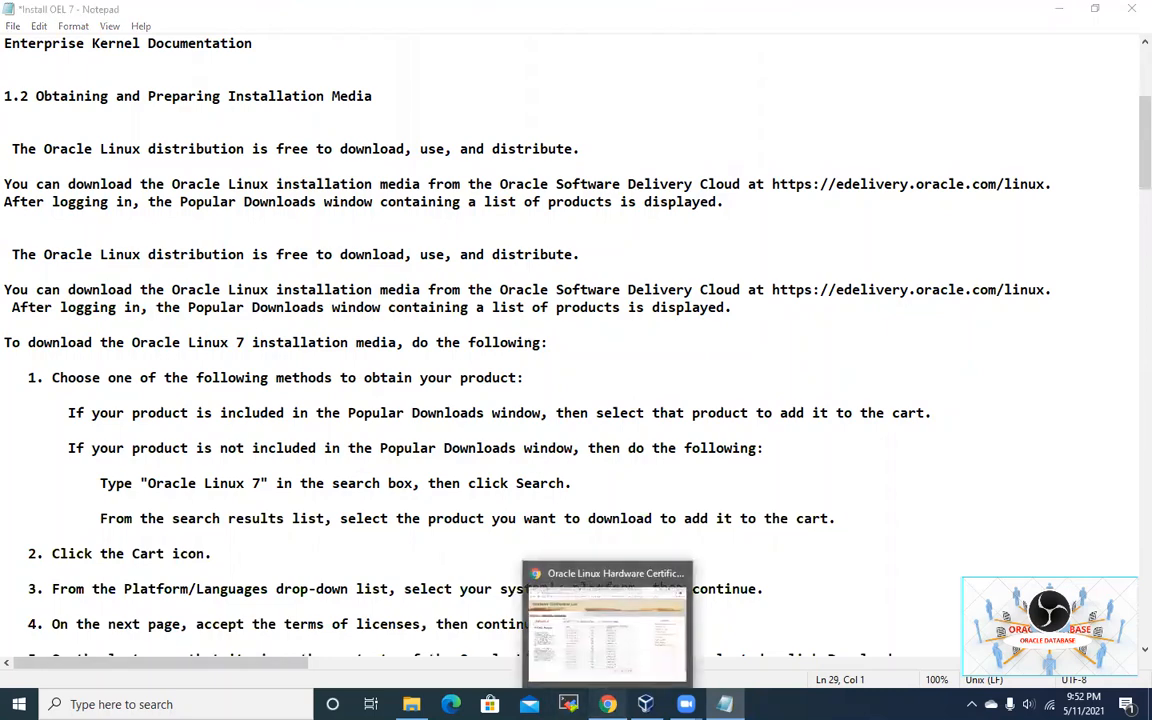
Step: Open the copied edelivery.oracle.com/linux link in a new Chrome tab
click(600, 648)
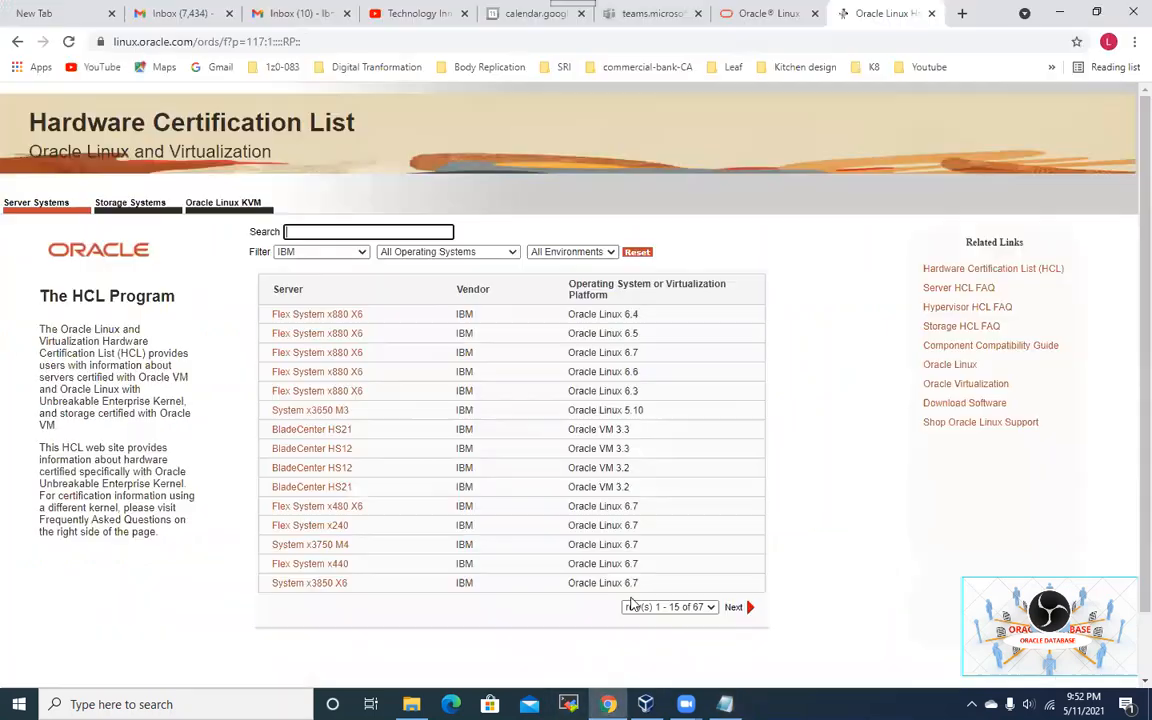
click(962, 13)
click(348, 43)
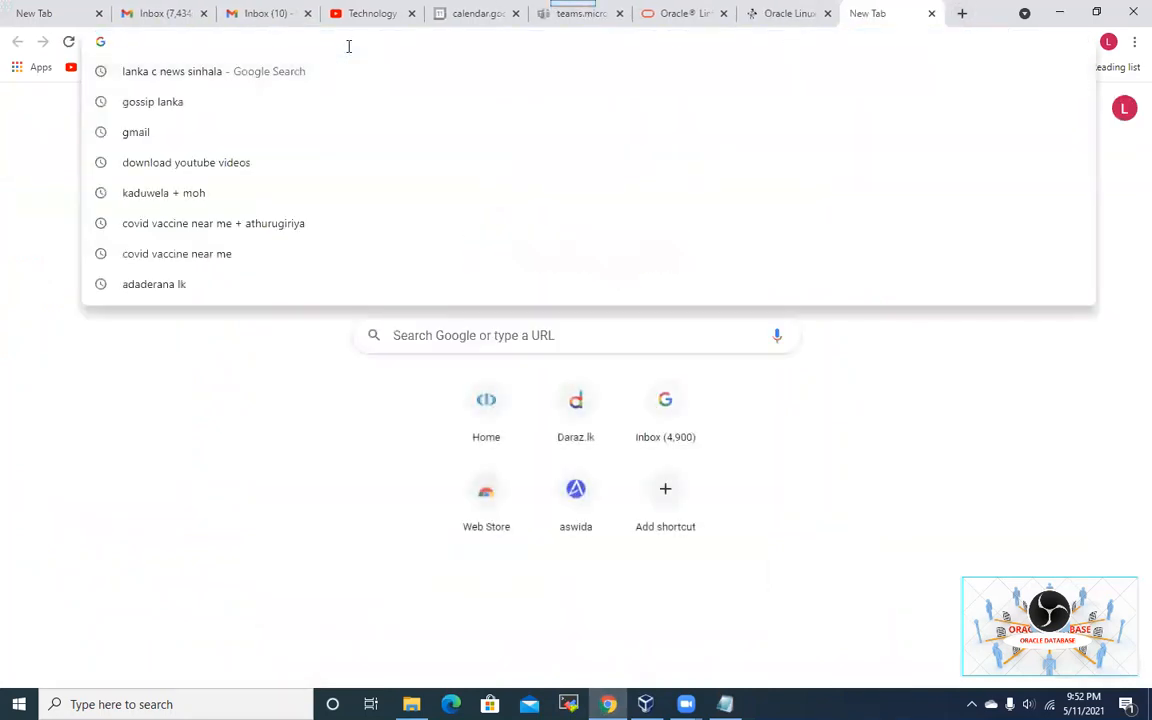
key(ctrl+v)
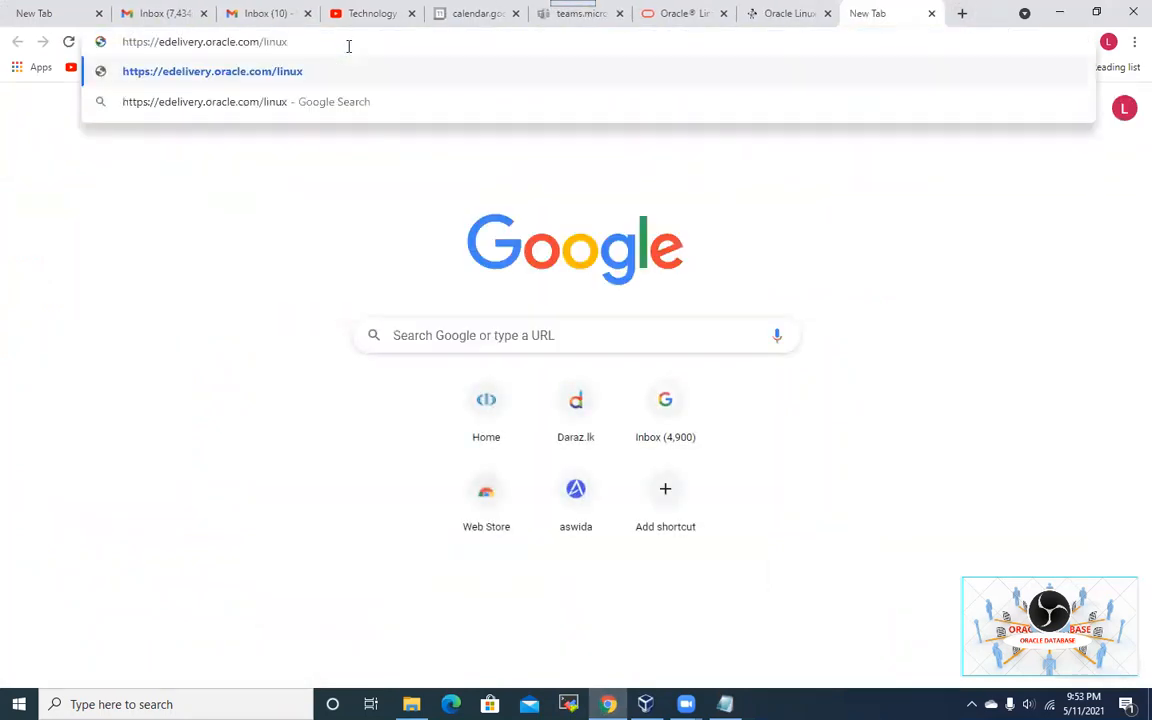
key(Return)
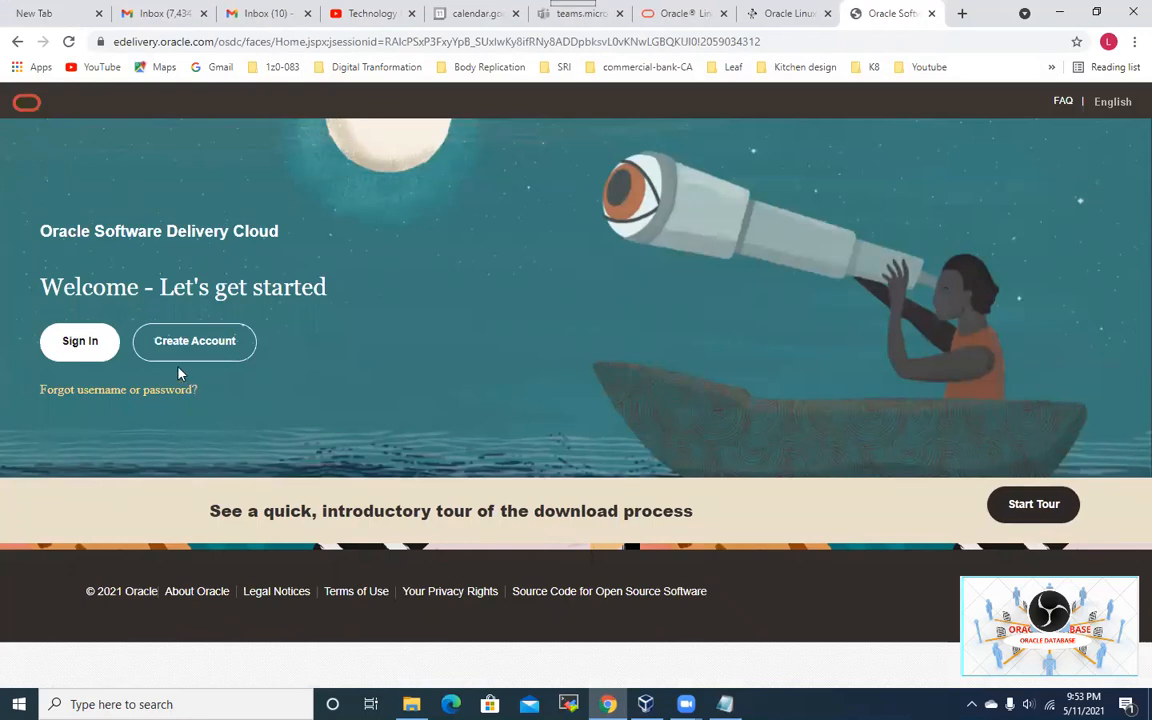
Step: Sign in with the Oracle account username and password
click(72, 340)
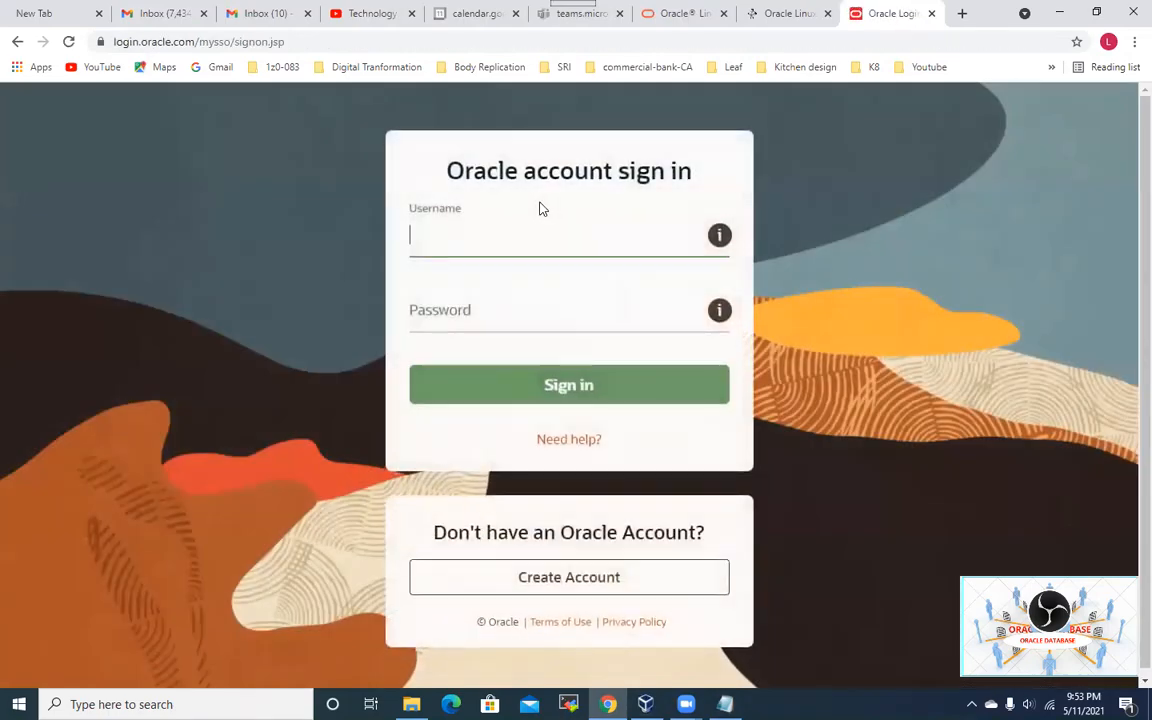
click(509, 221)
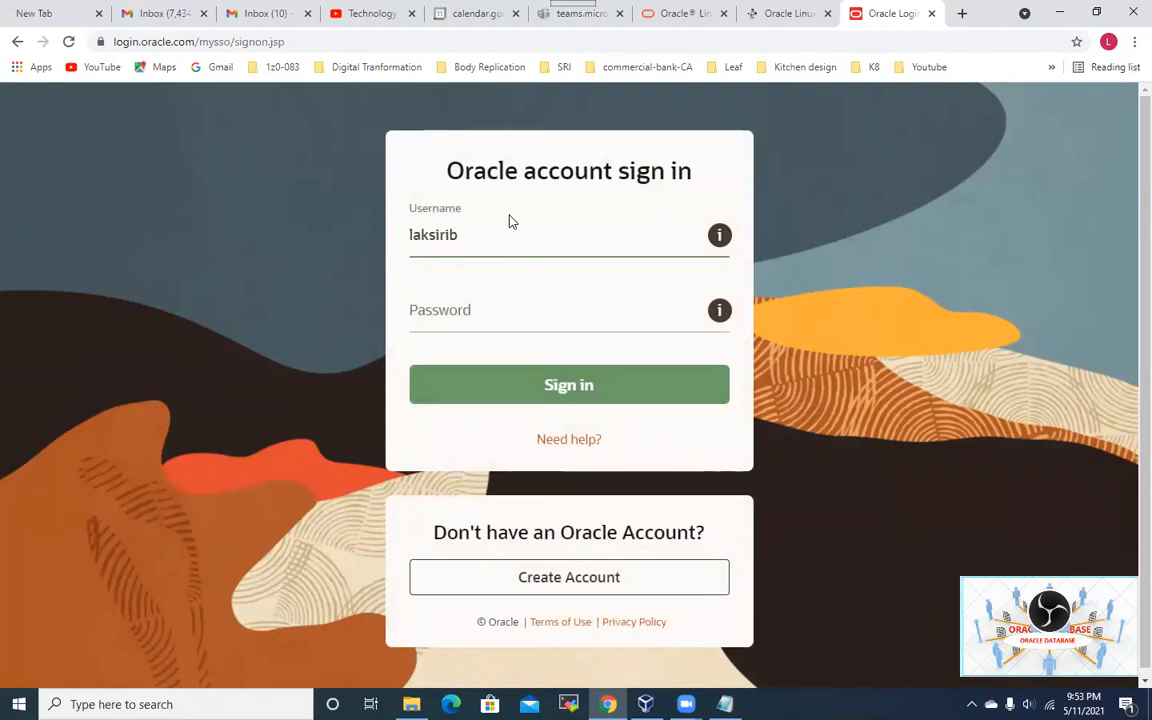
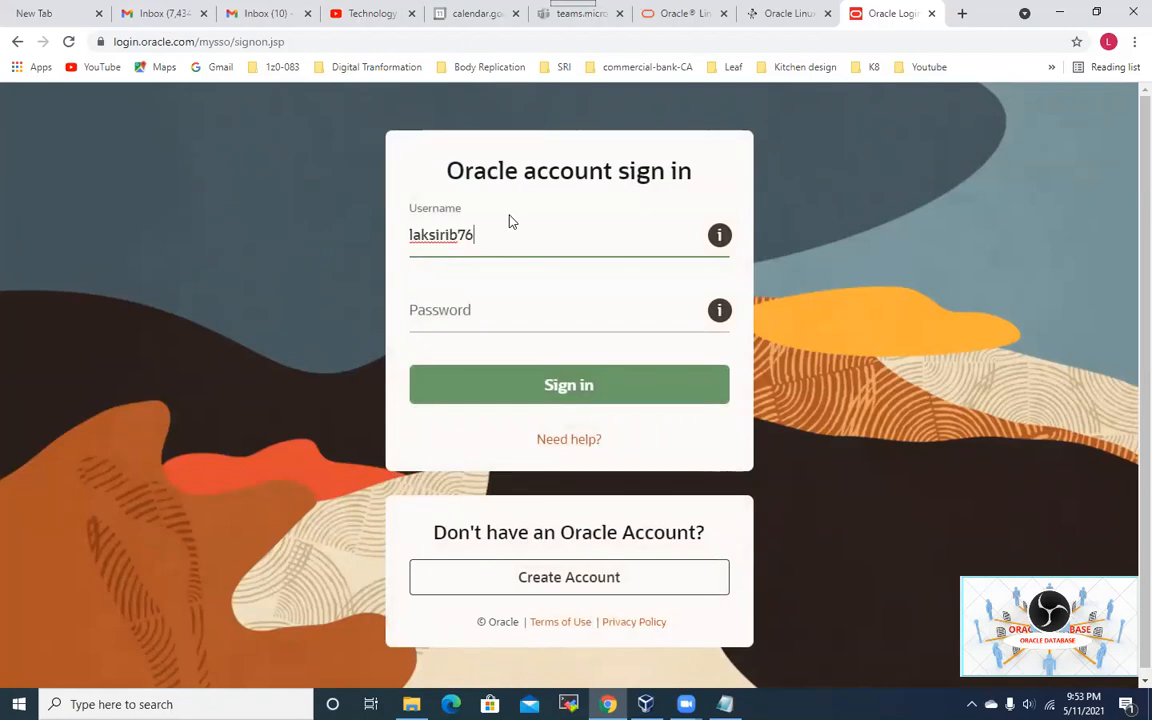
key(Tab)
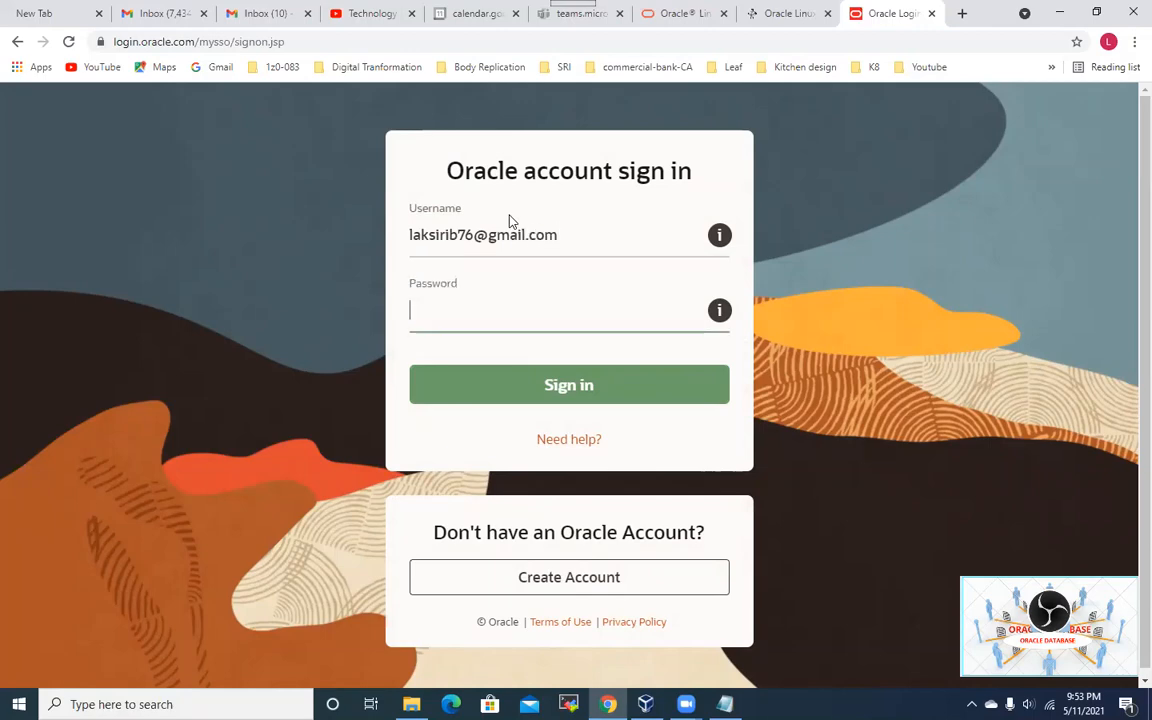
text(•••••••••)
key(Return)
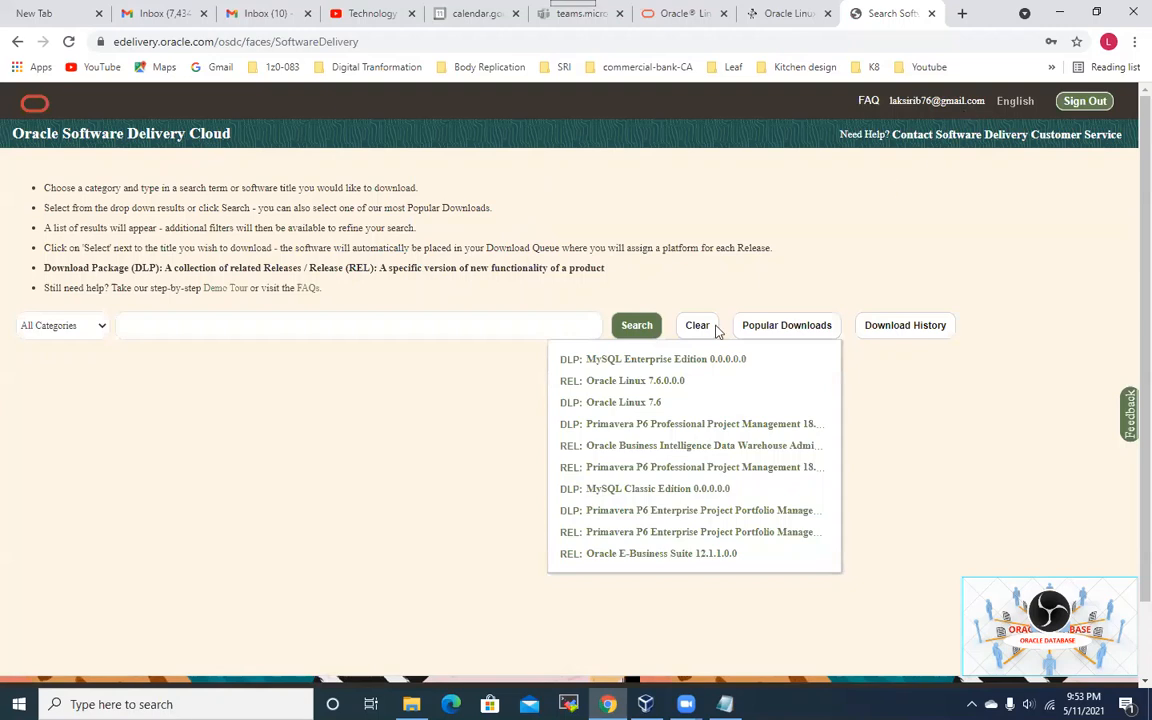
Step: Search for OEL and add Oracle Linux 7.9.0.0.0 to the download queue
click(254, 331)
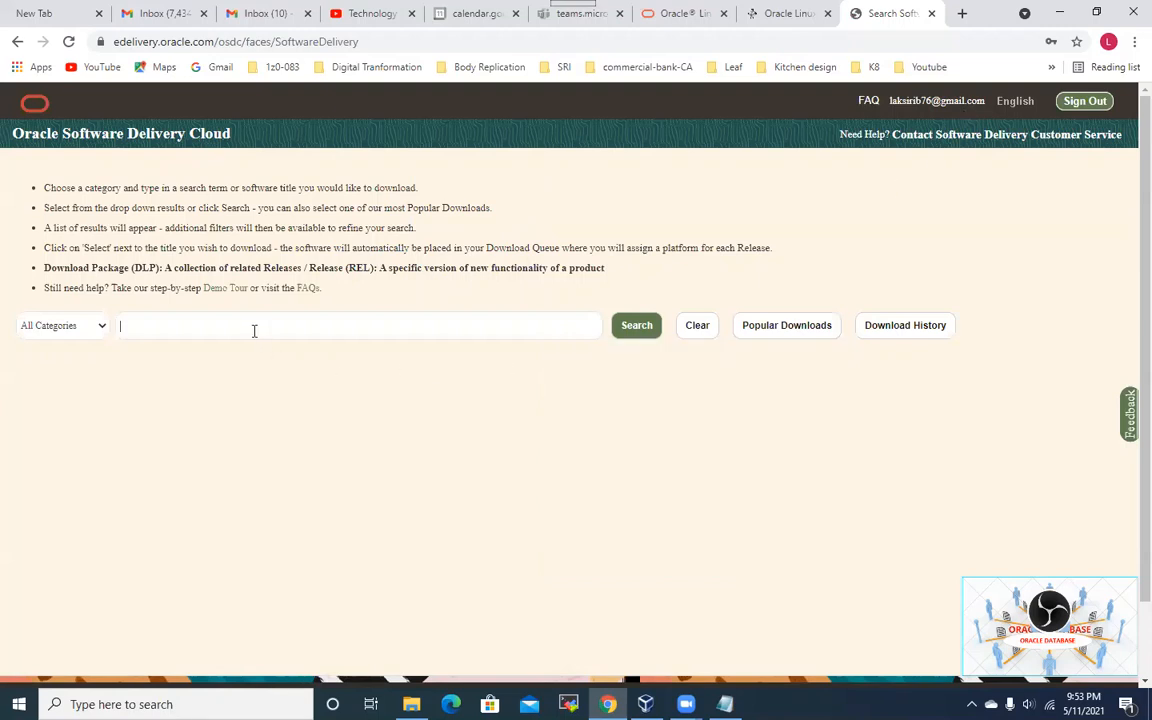
text(OEL)
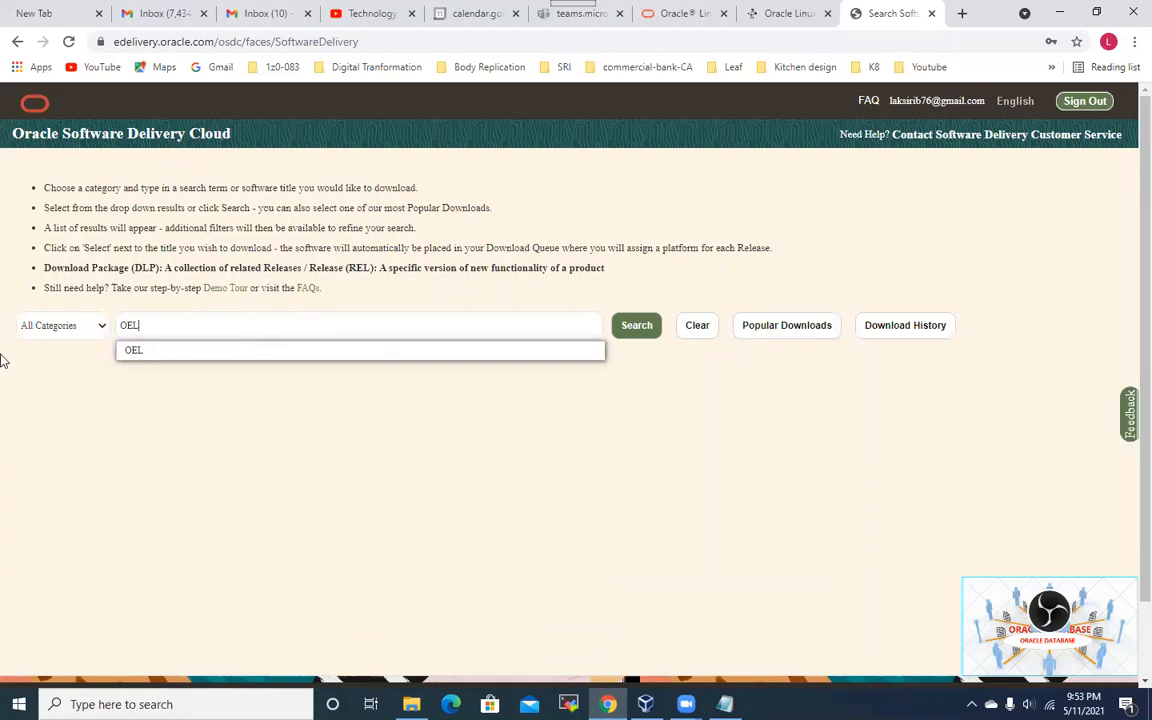
click(134, 350)
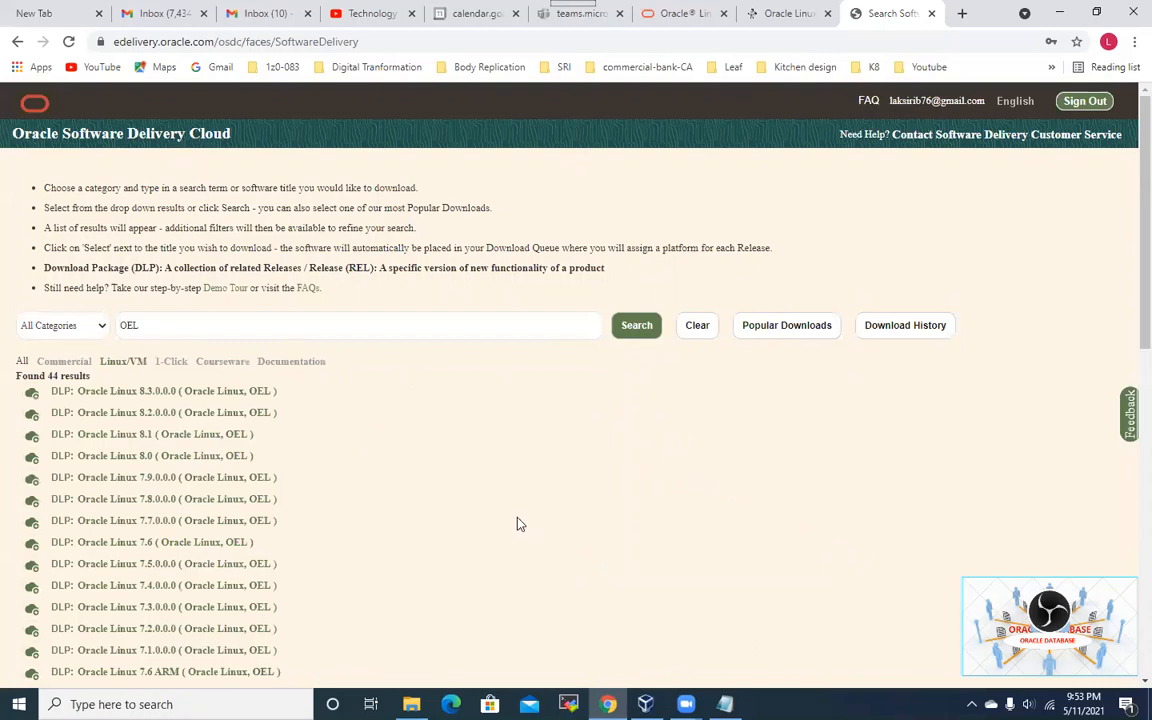
scroll(517, 524, down, 1)
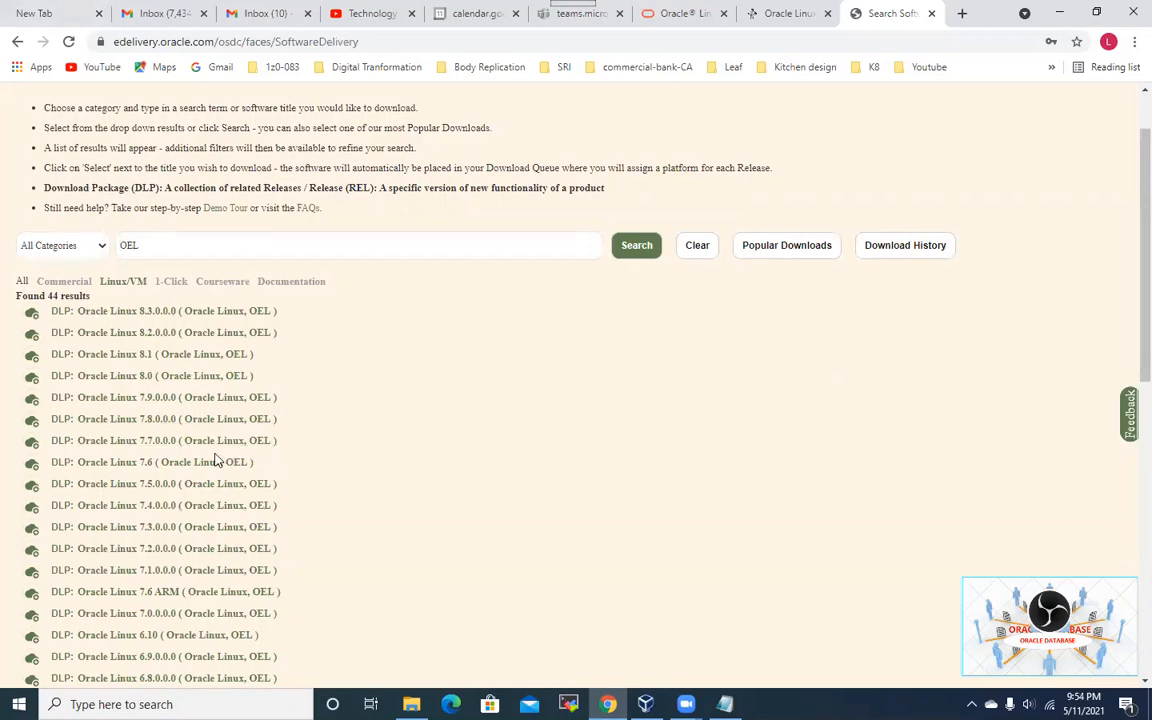
click(145, 400)
scroll(146, 410, down, 2)
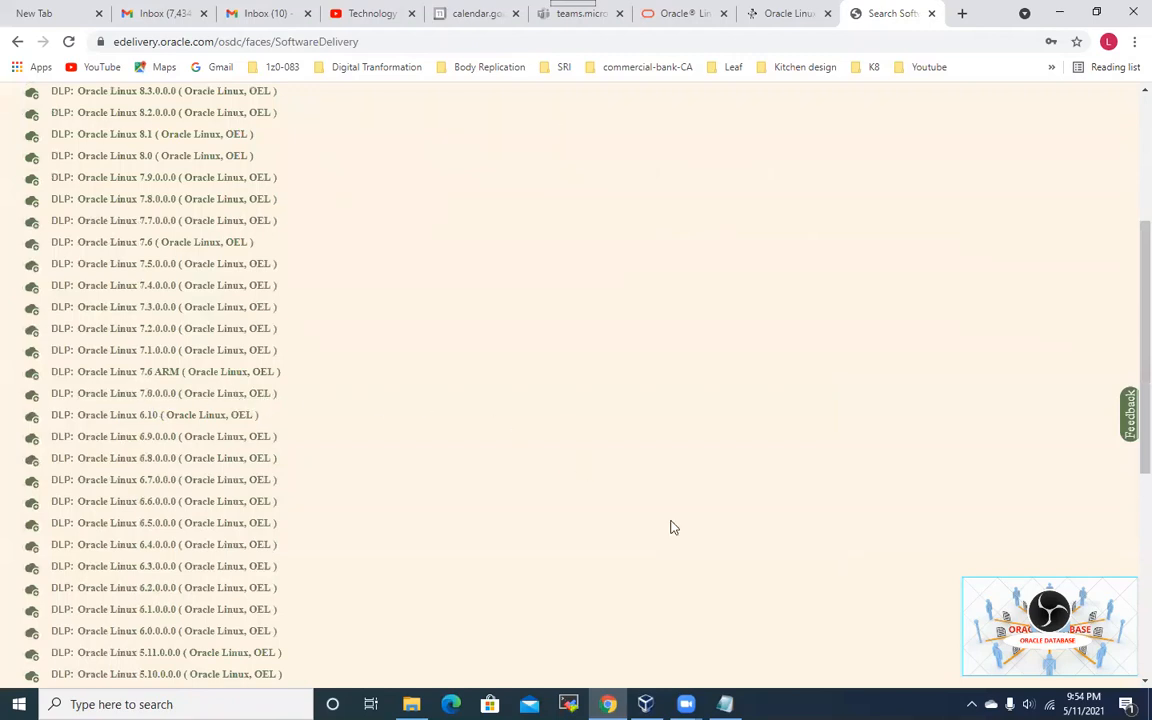
scroll(507, 429, up, 3)
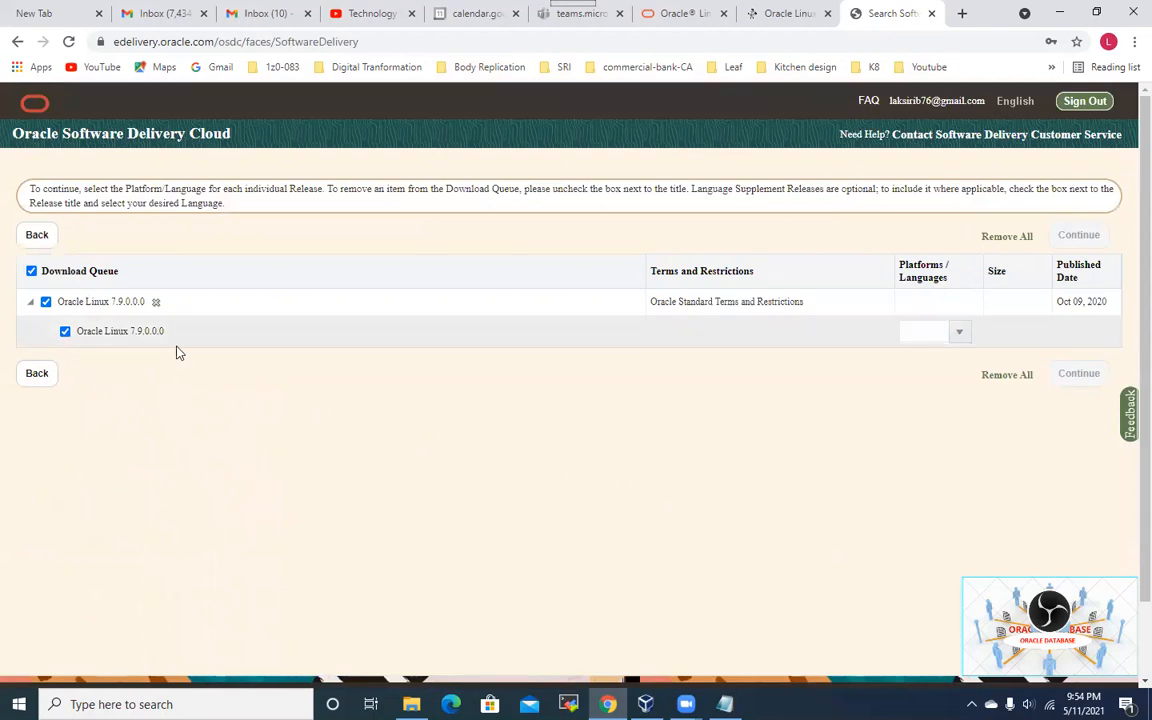
Step: Choose the x86 64 bit platform for the Oracle Linux 7.9.0.0.0 release
click(962, 335)
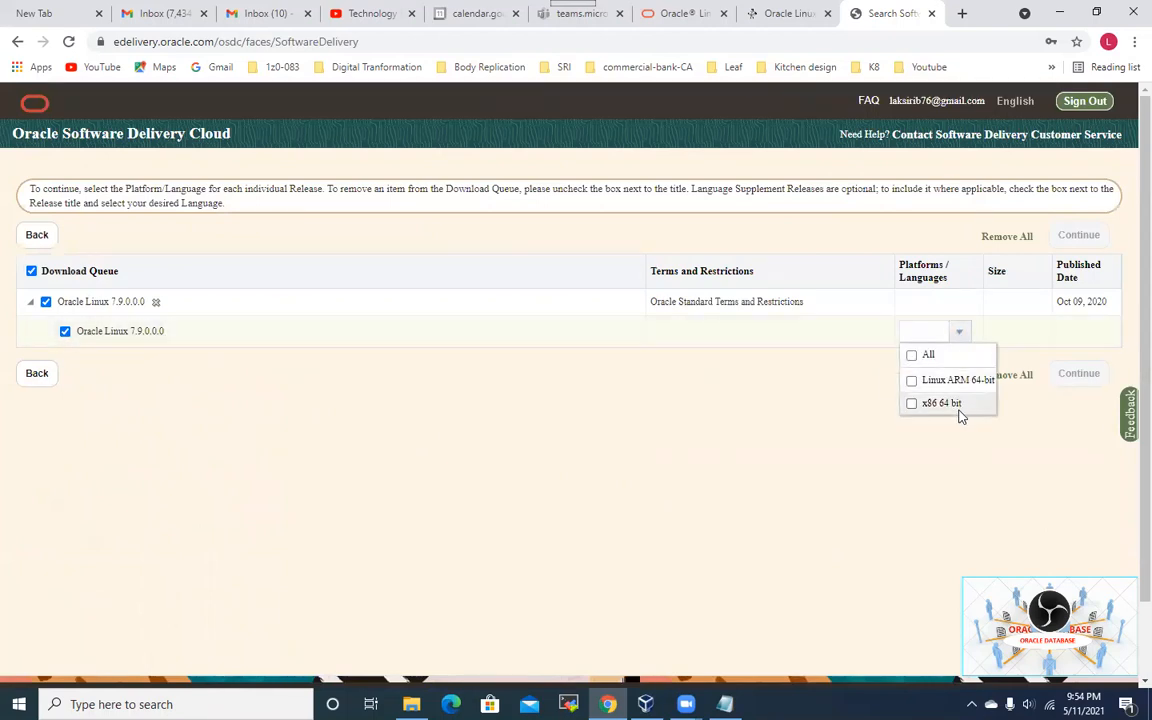
click(952, 409)
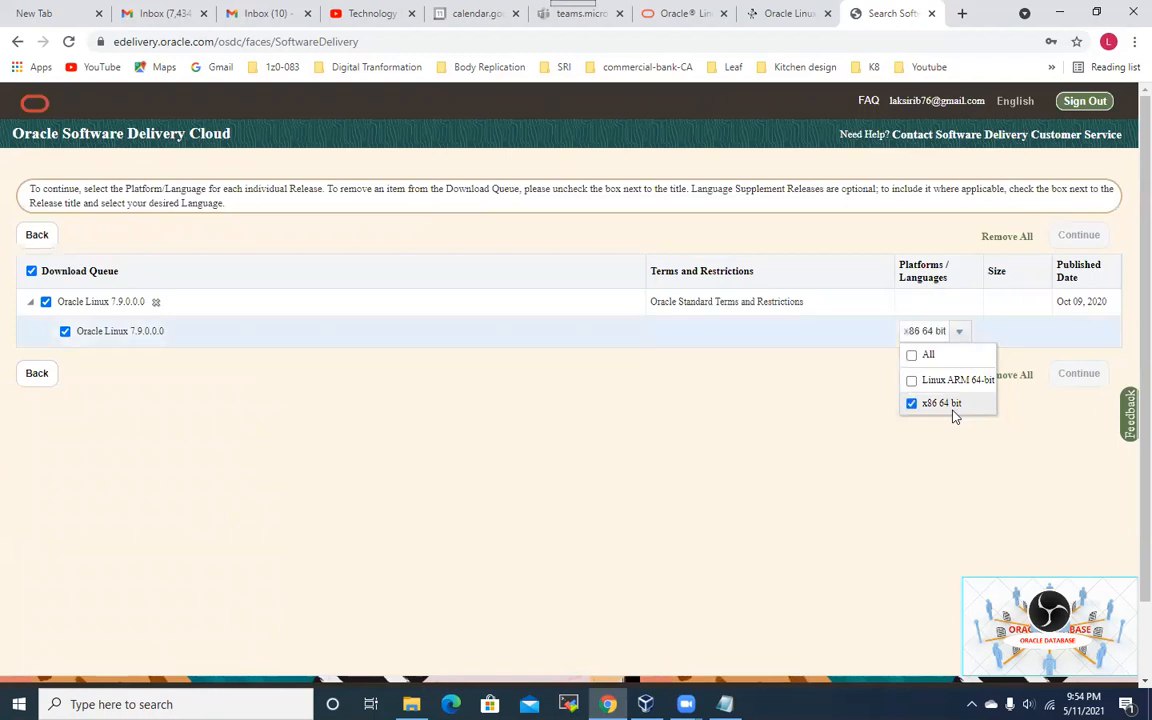
click(915, 459)
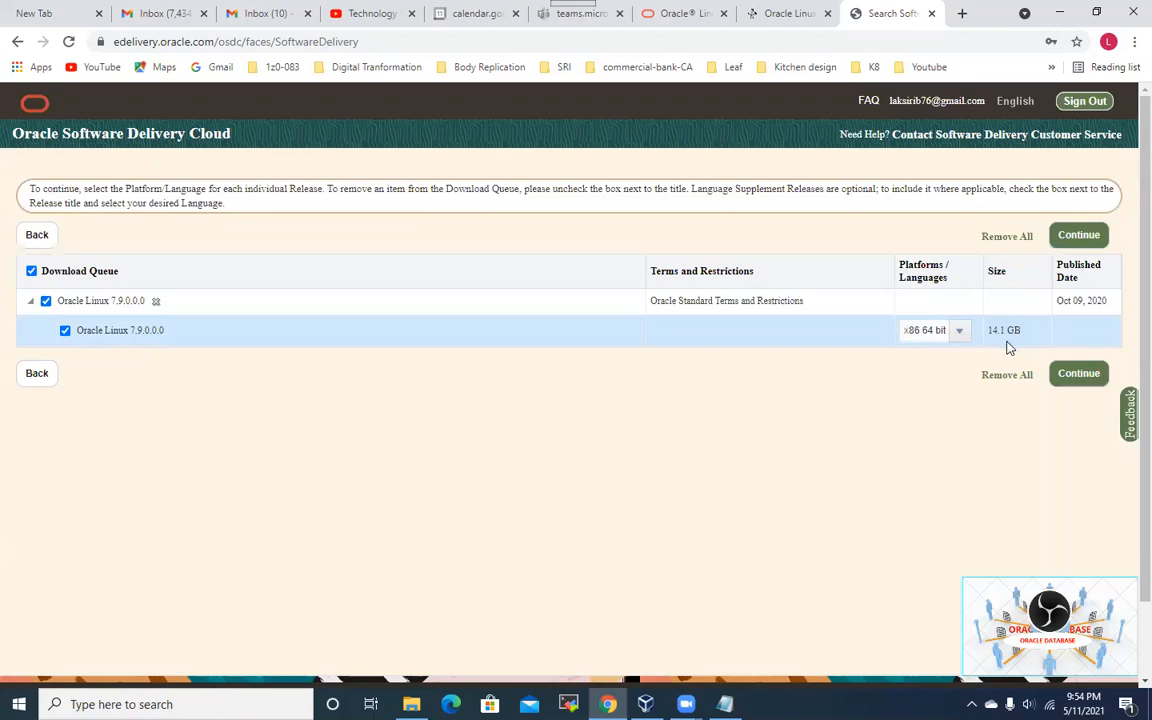
Step: Accept the Oracle License Agreement and continue to the downloadable file list
click(1070, 377)
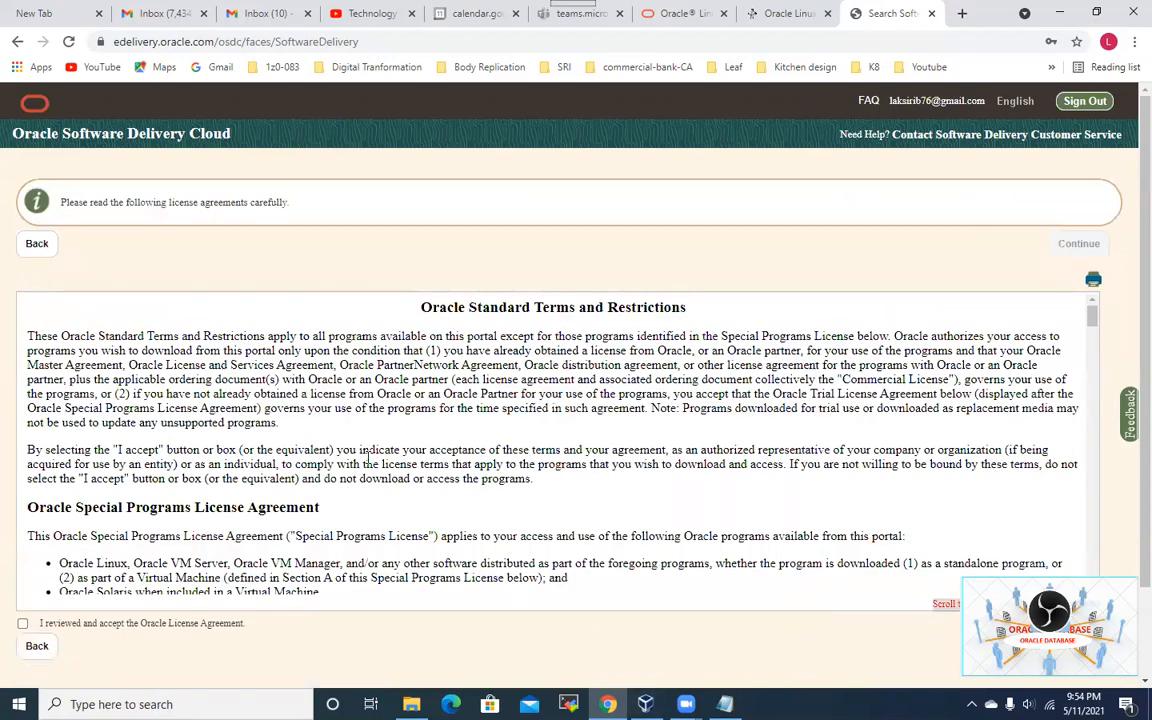
click(22, 623)
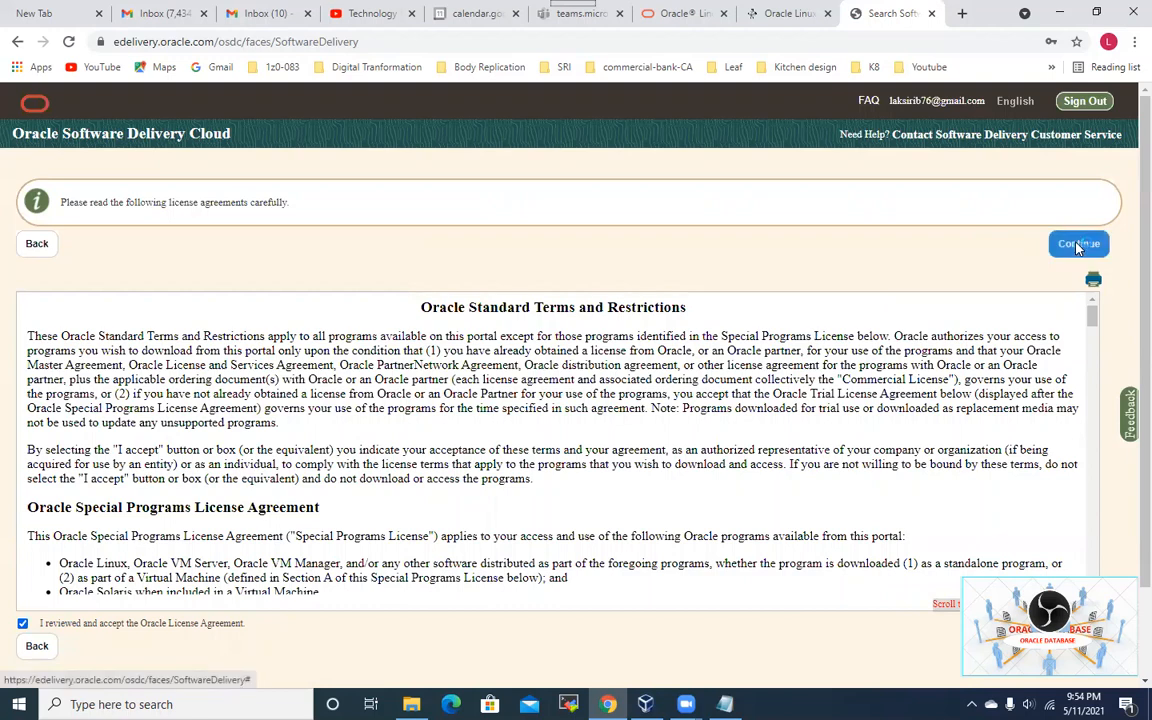
click(1078, 243)
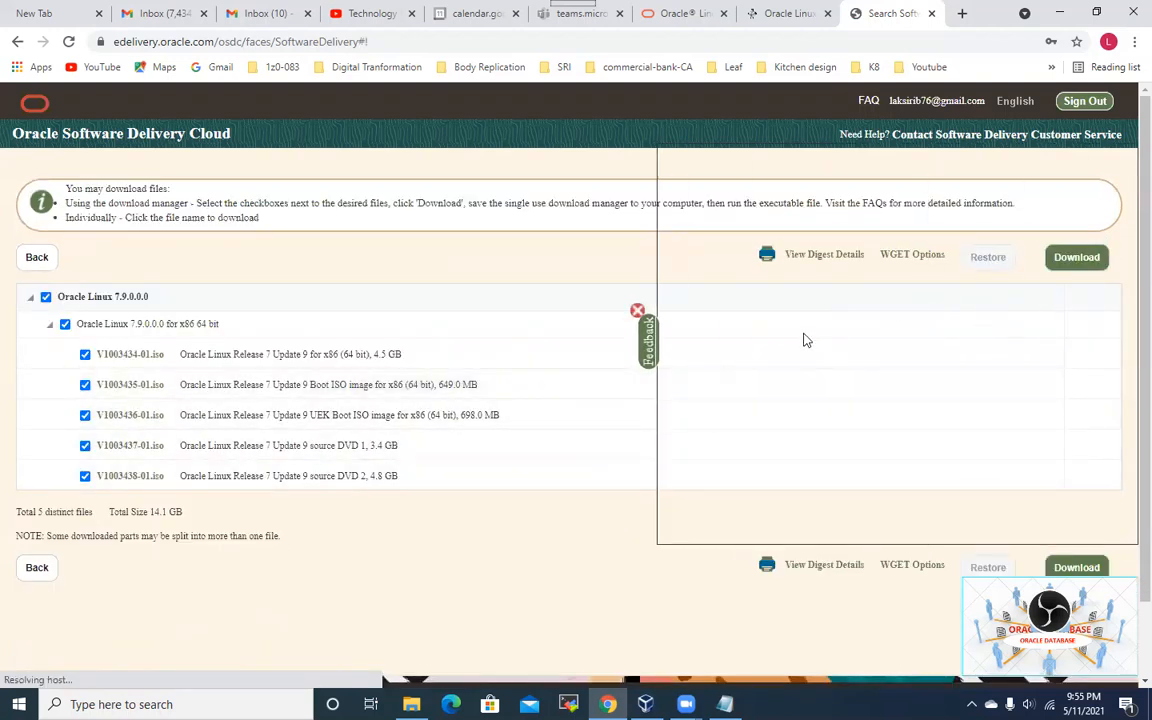
Step: Dismiss the survey, then untick the Boot ISO, UEK Boot ISO and source DVD 1 and 2 files
click(637, 311)
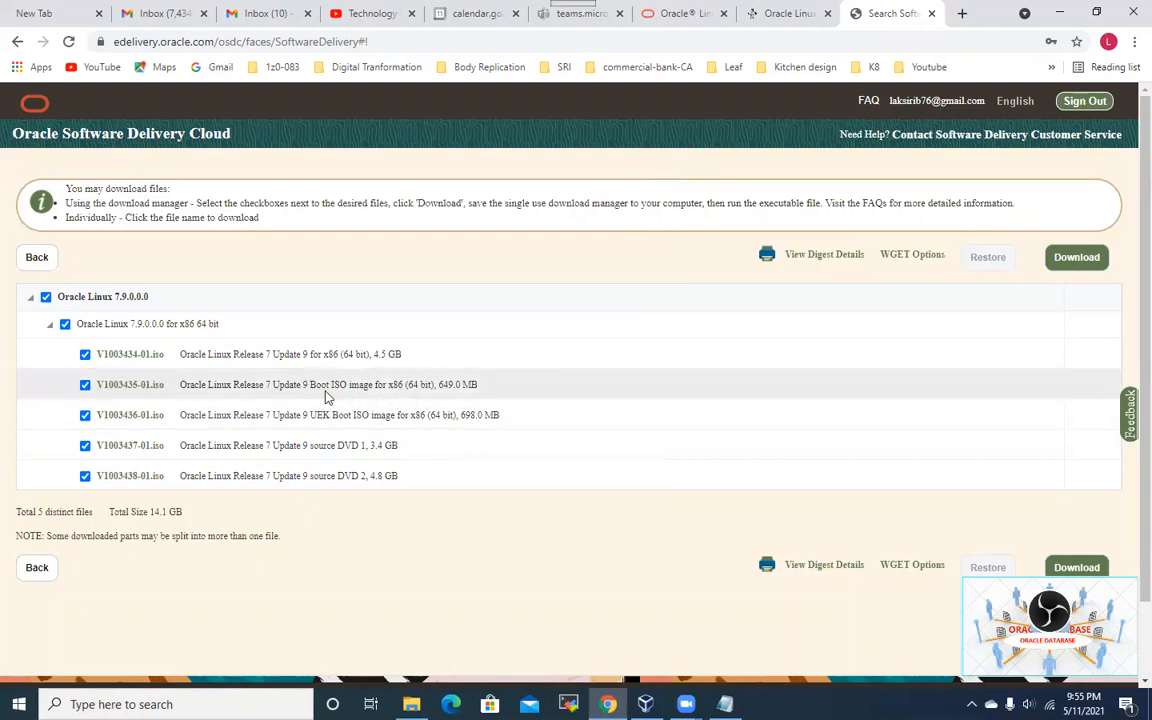
click(84, 384)
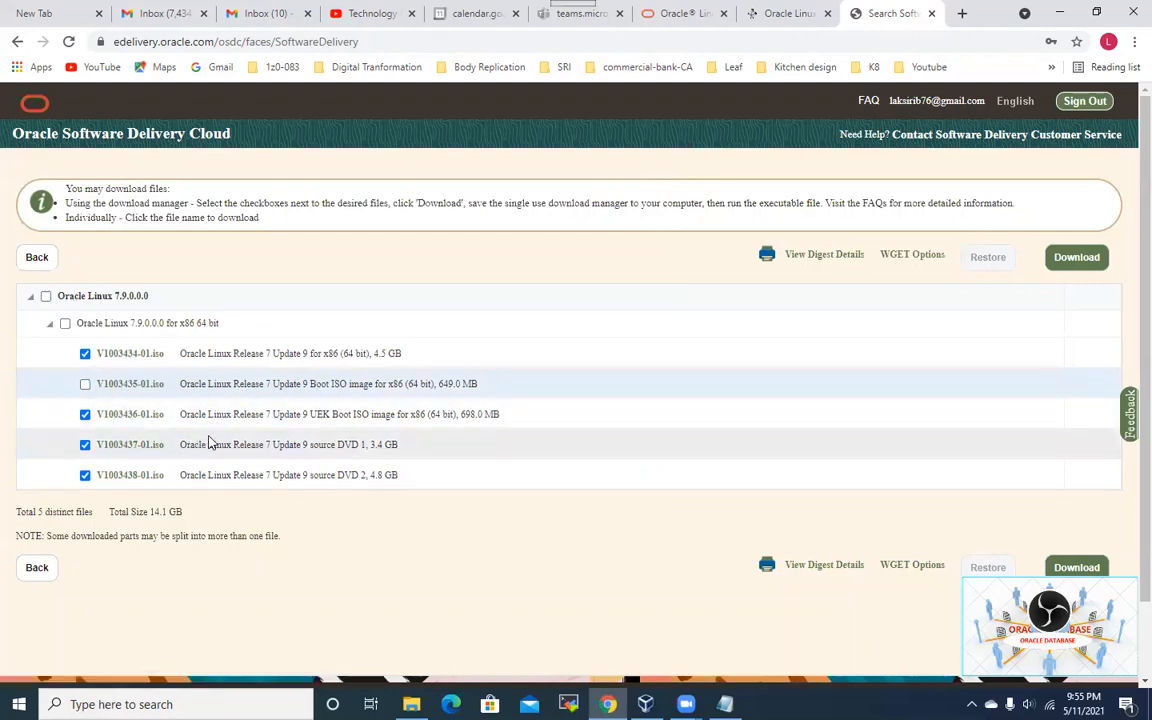
click(85, 414)
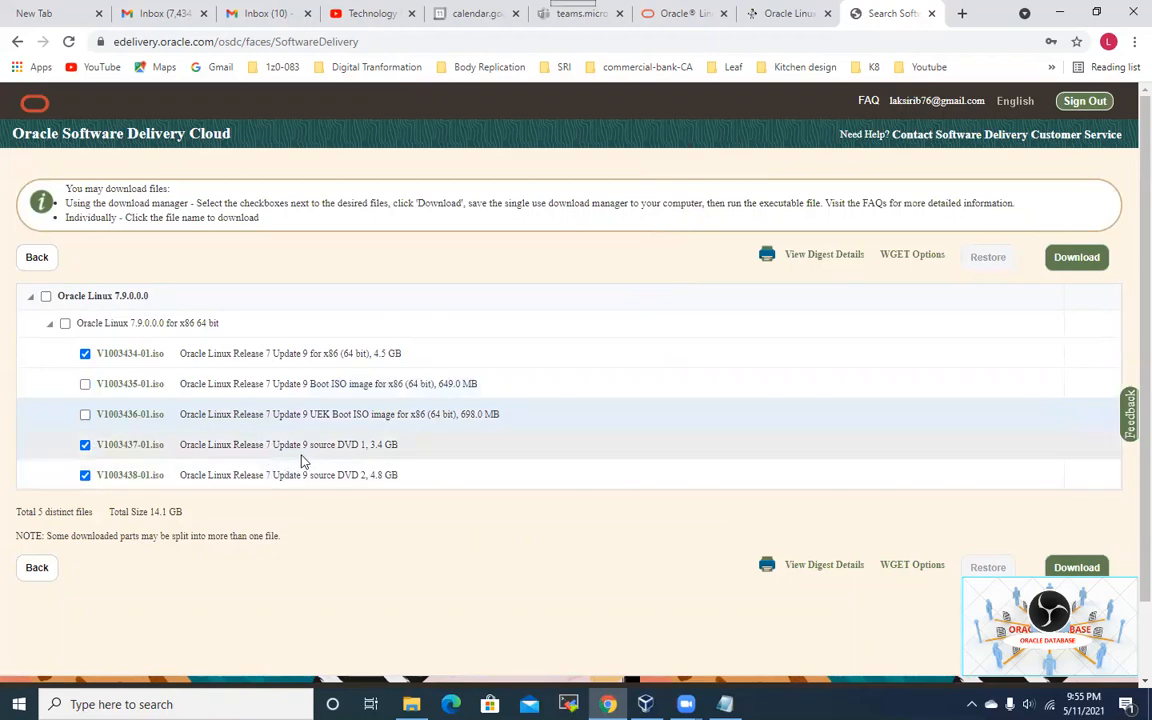
click(85, 445)
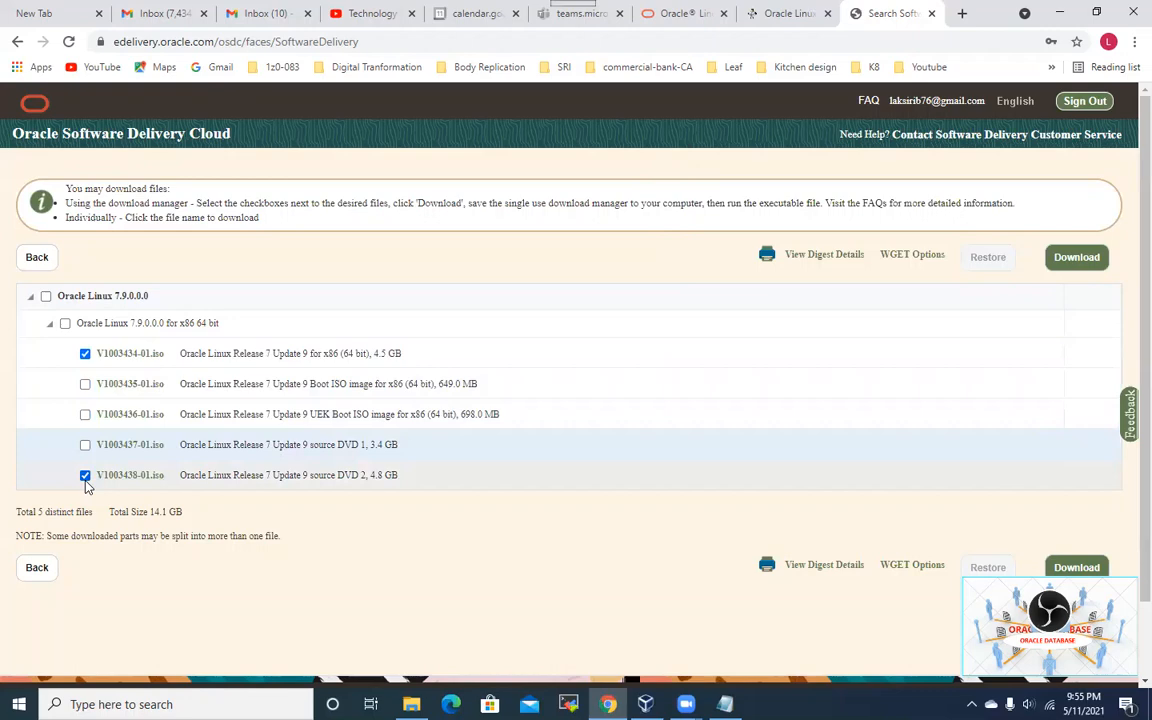
click(85, 477)
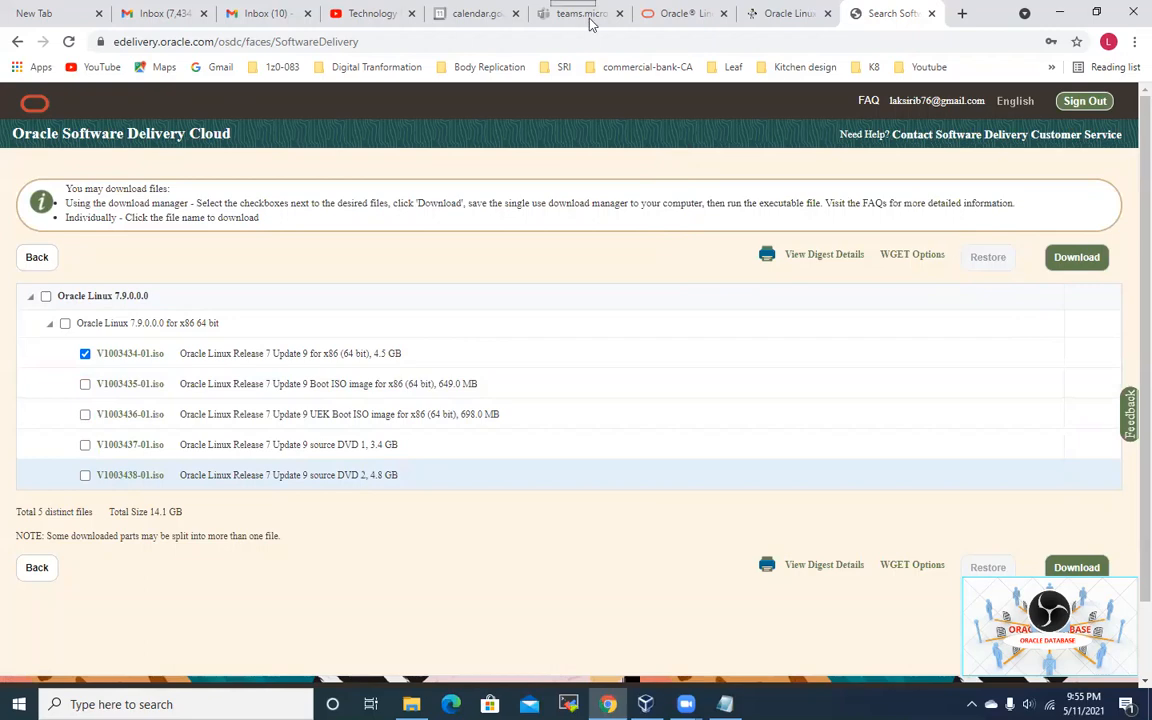
Step: Download the Oracle_SSN_DLM download manager for the selected ISO and run it
click(1080, 265)
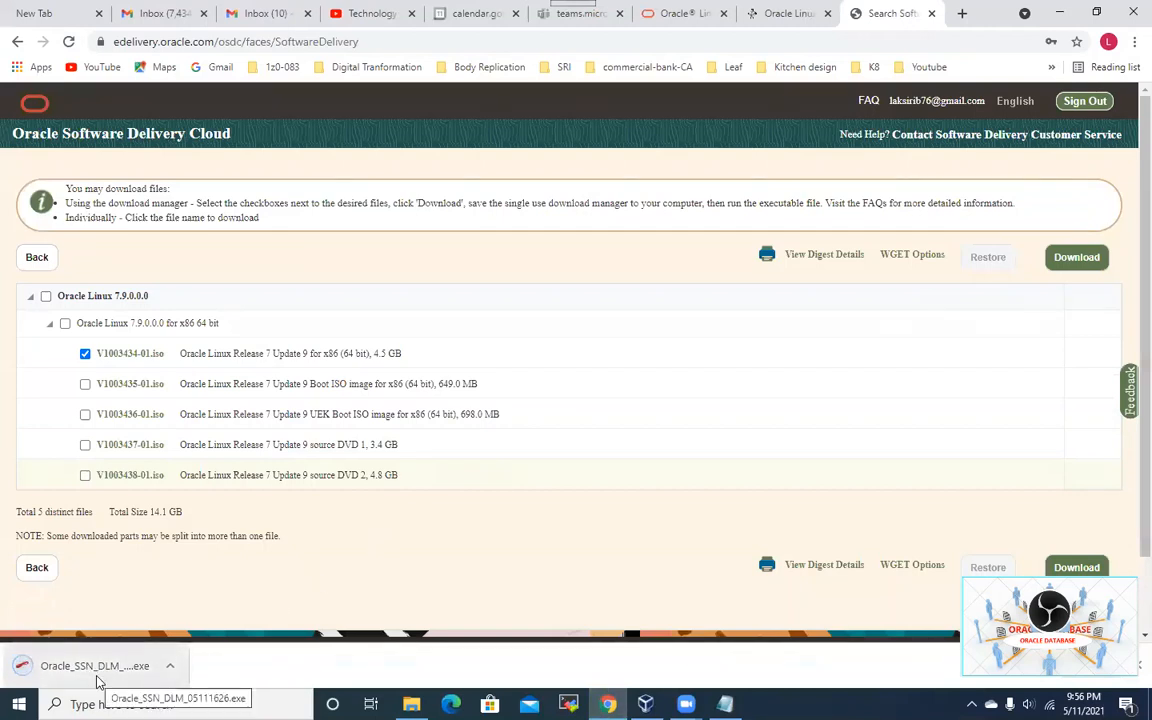
right_click(99, 679)
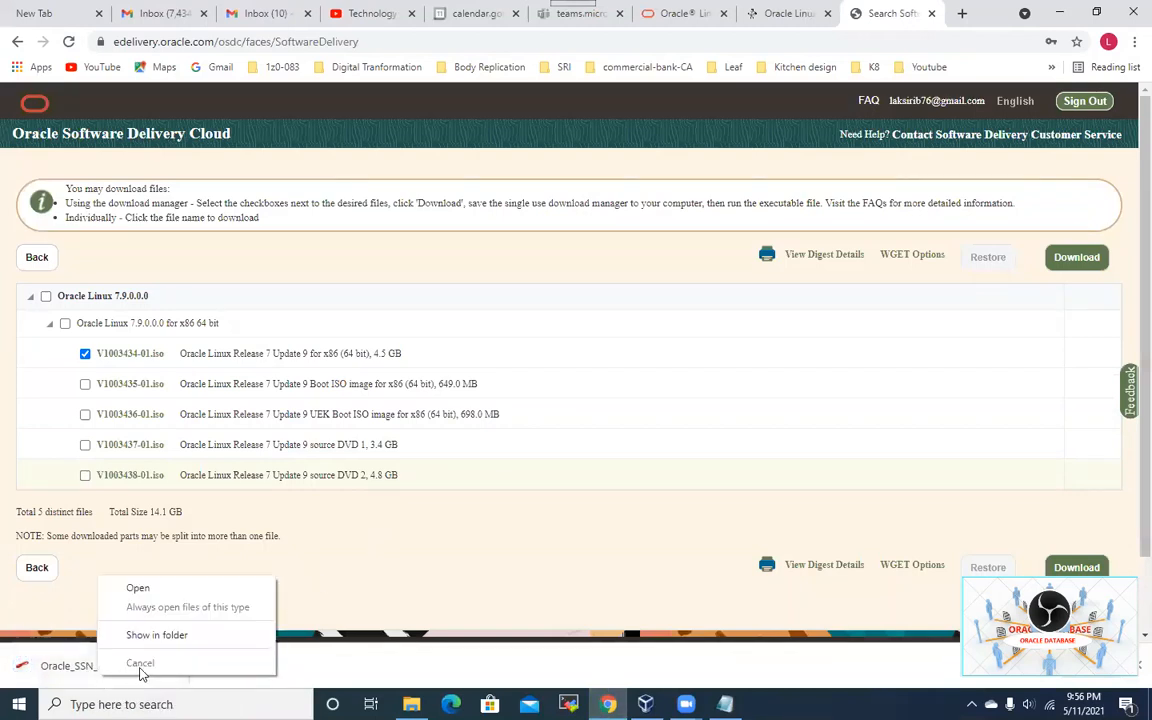
click(349, 678)
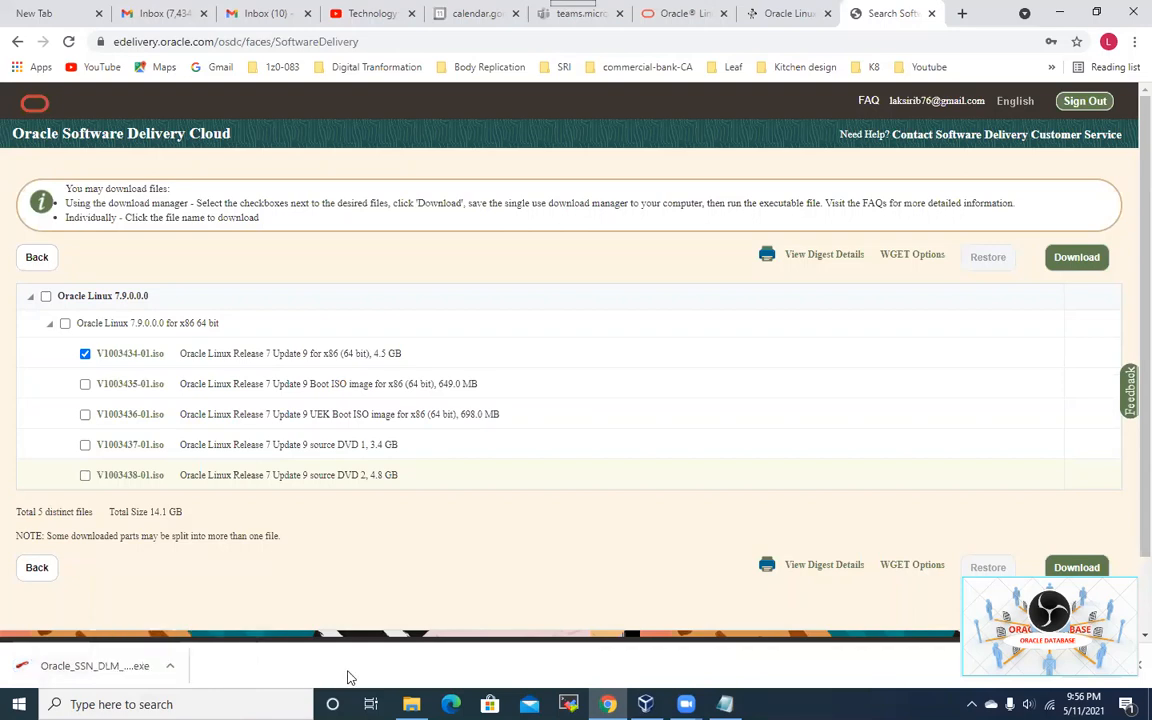
click(95, 666)
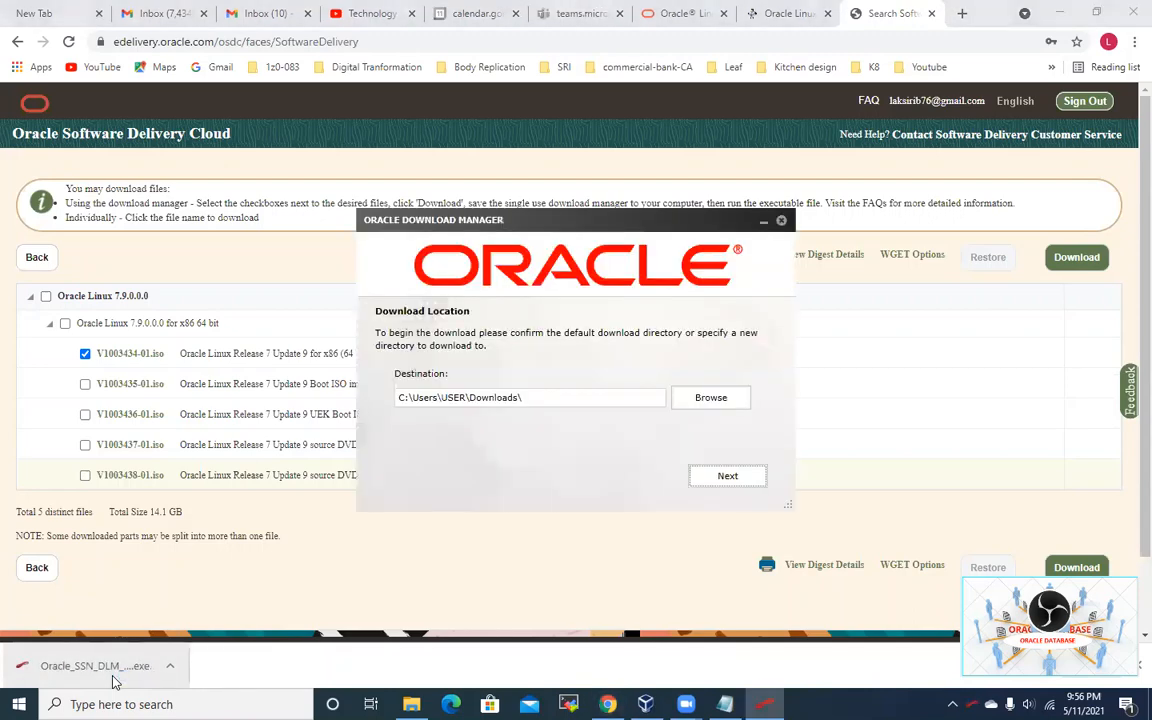
Step: Start downloading V1003434-01.iso to the Downloads folder, then pause it and close the manager
click(754, 486)
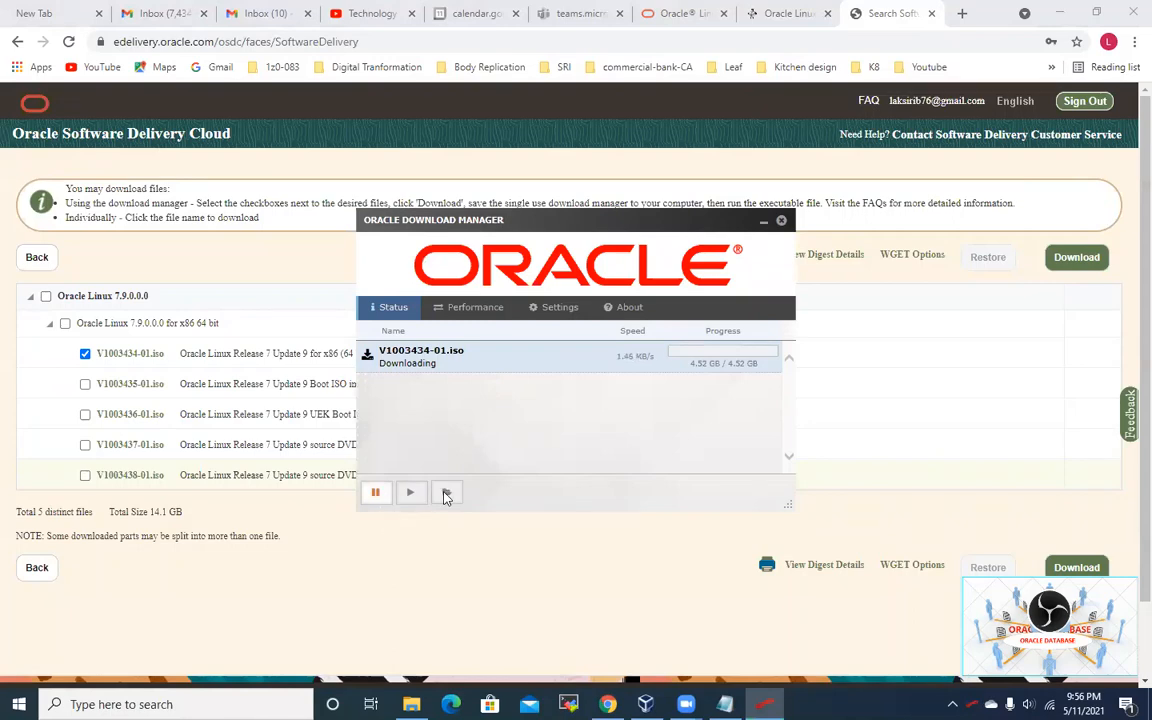
click(375, 495)
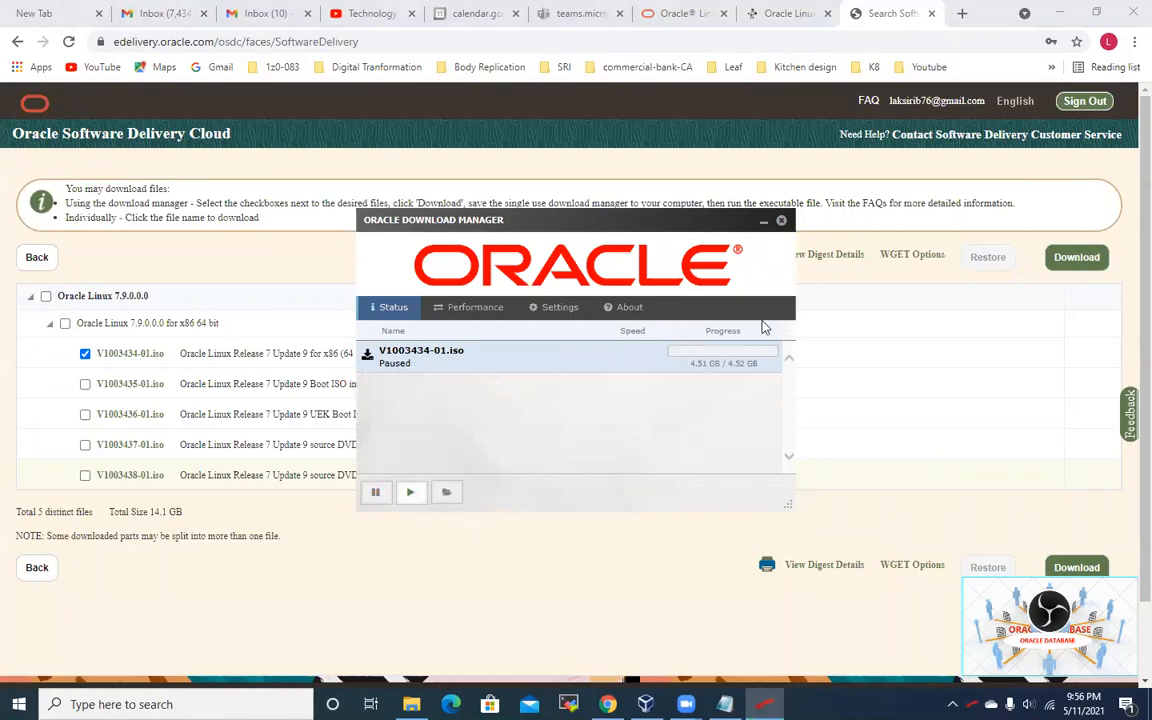
click(782, 223)
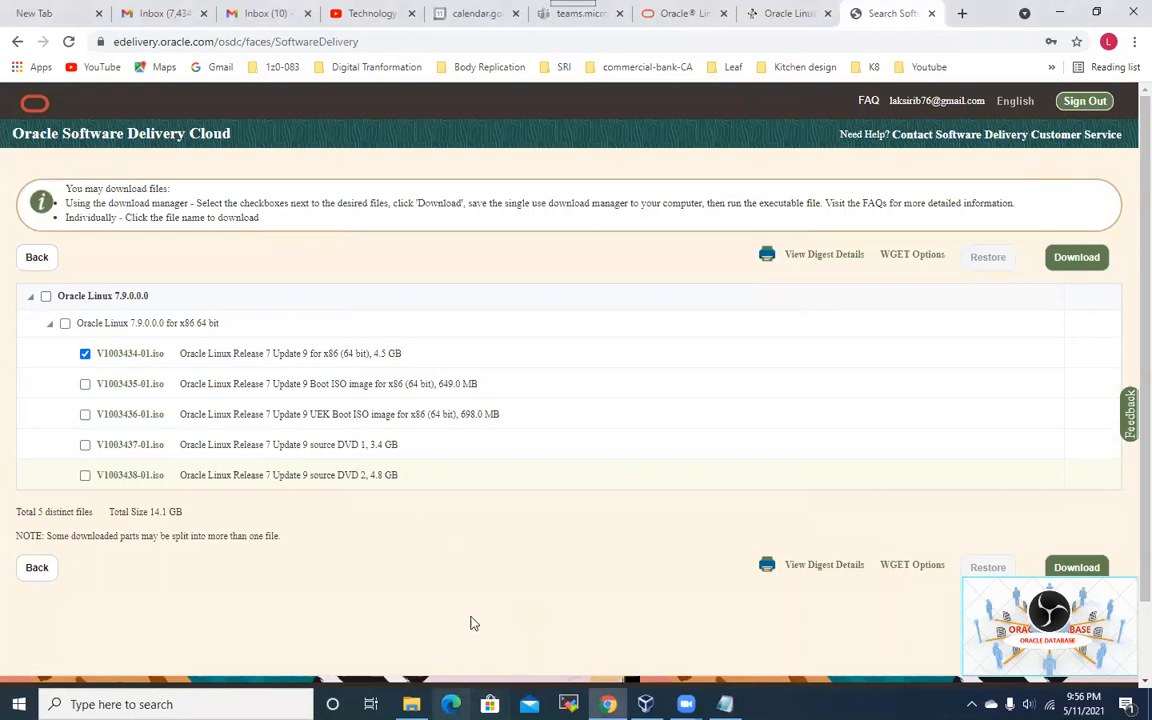
click(411, 704)
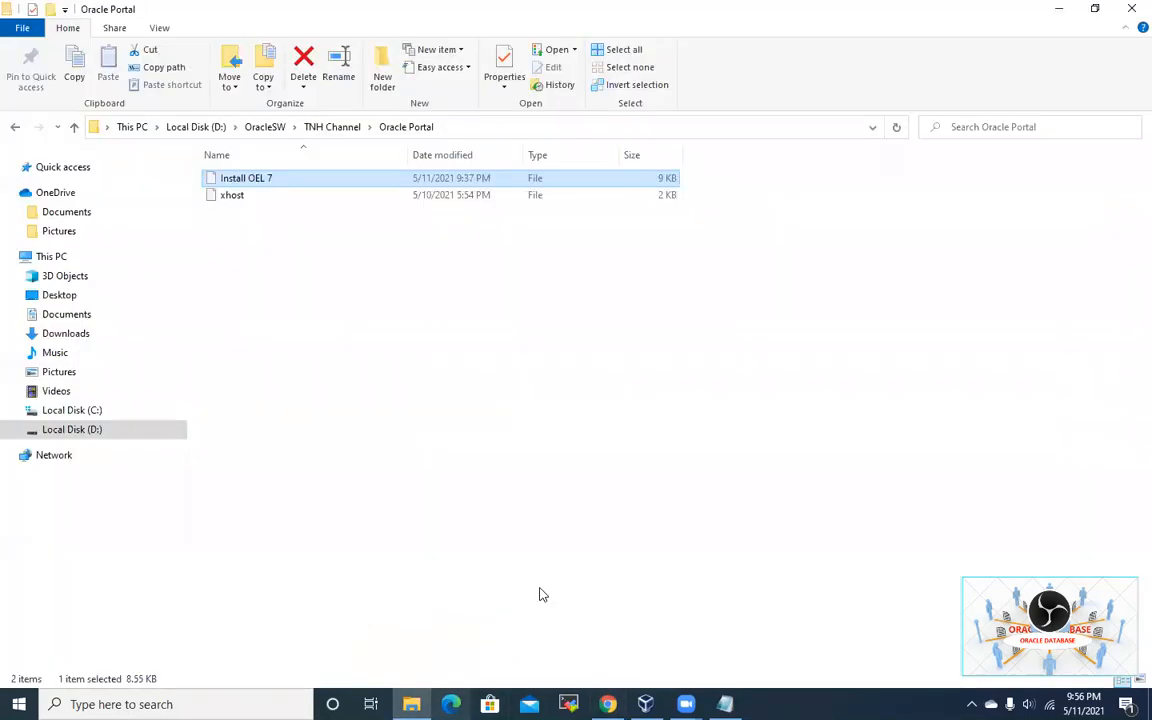
Step: Browse to D:\OracleSW and select the V983339-01 disc image and the upgrade-script-issues document
click(97, 436)
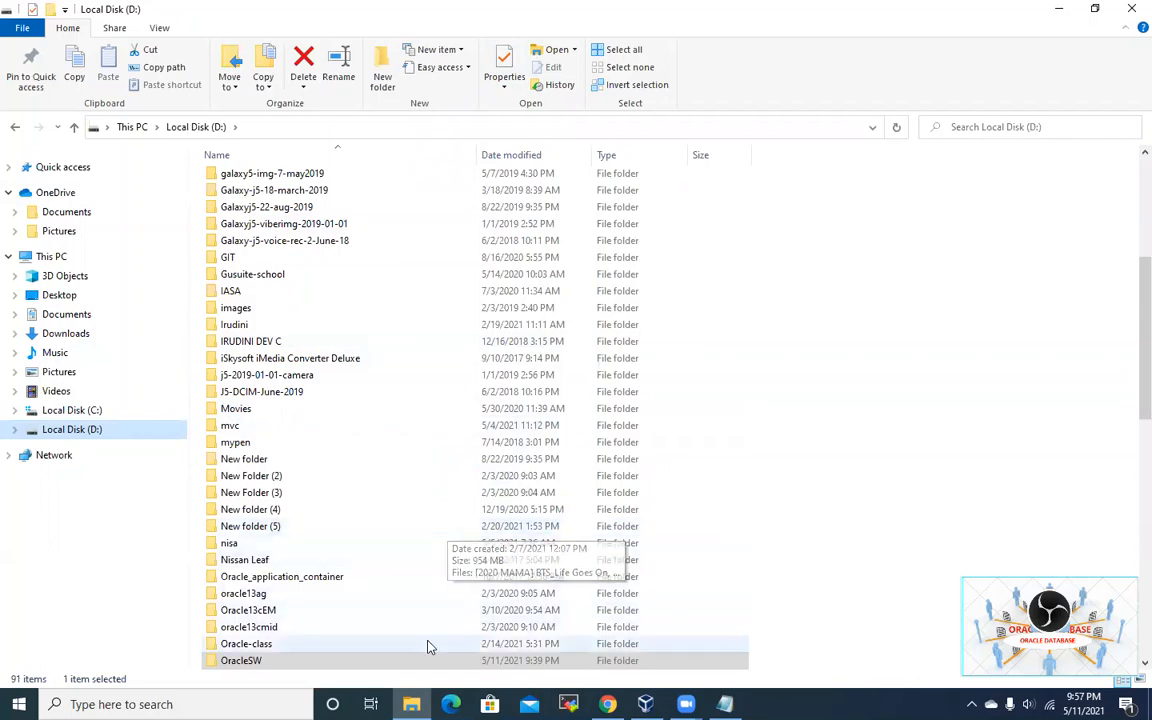
scroll(416, 641, down, 2)
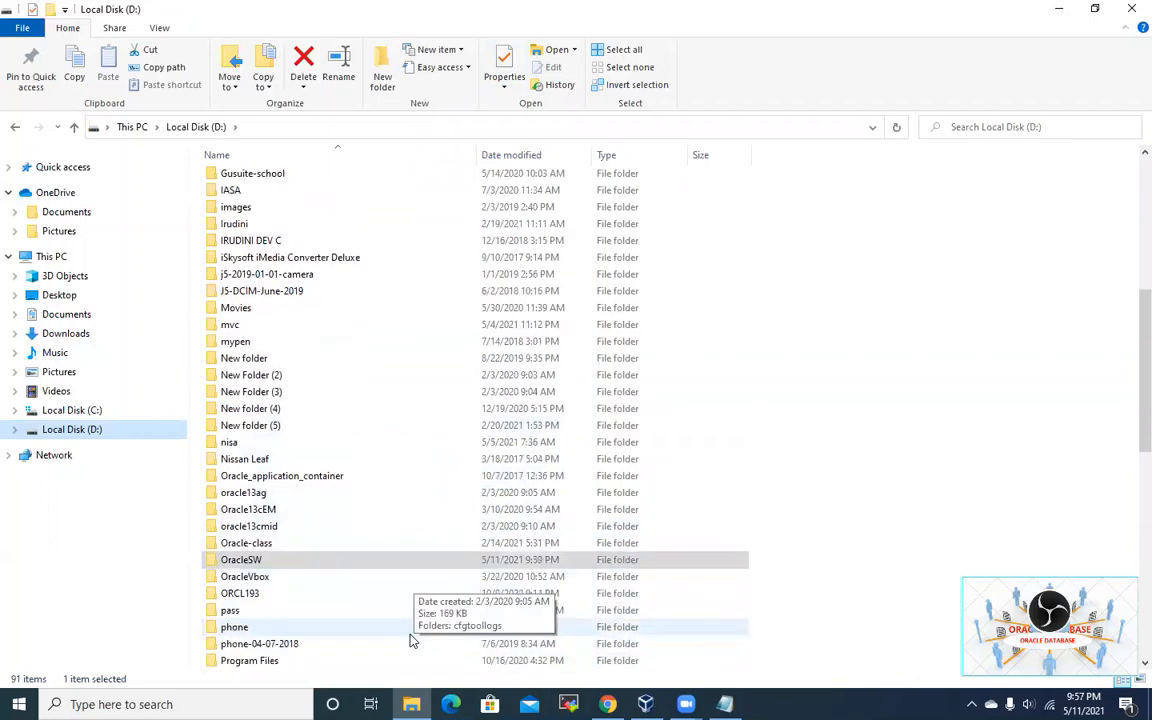
double_click(270, 561)
scroll(527, 490, down, 9)
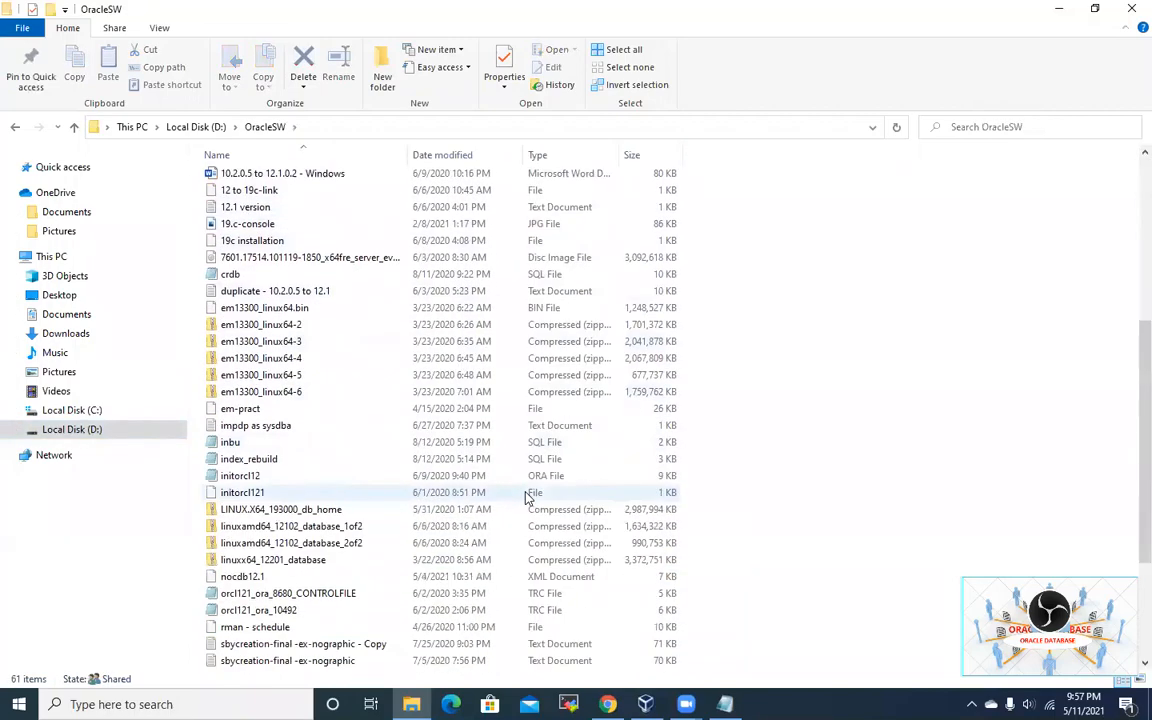
scroll(527, 500, down, 2)
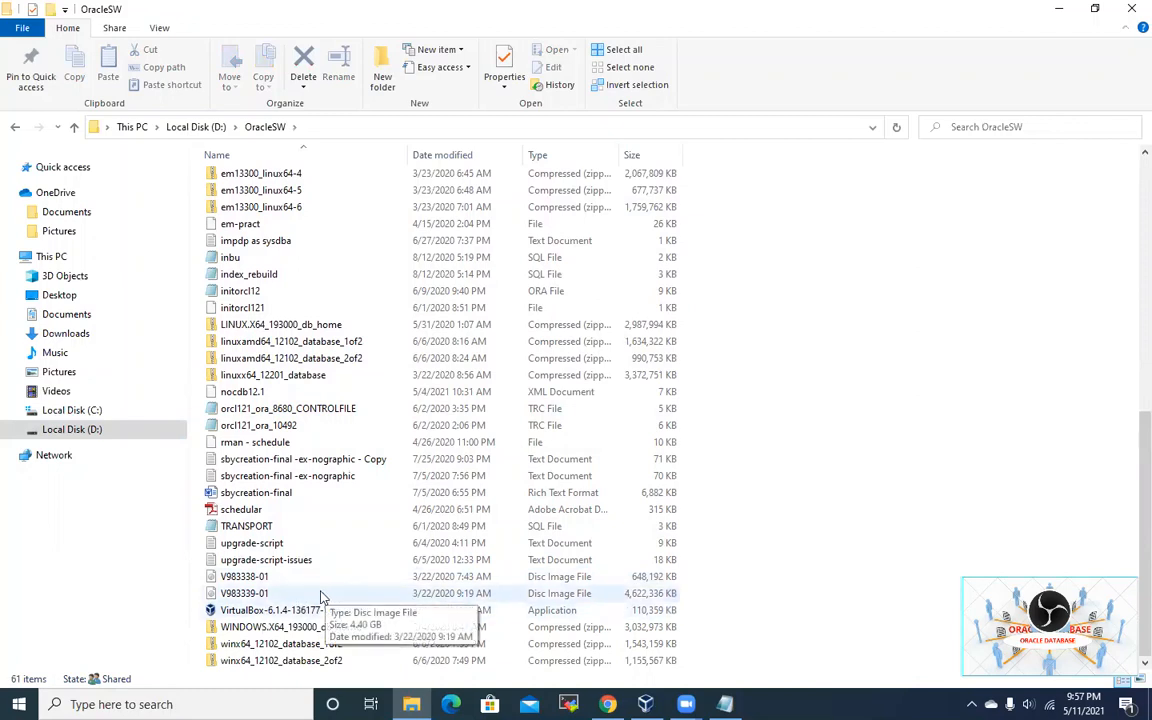
click(260, 595)
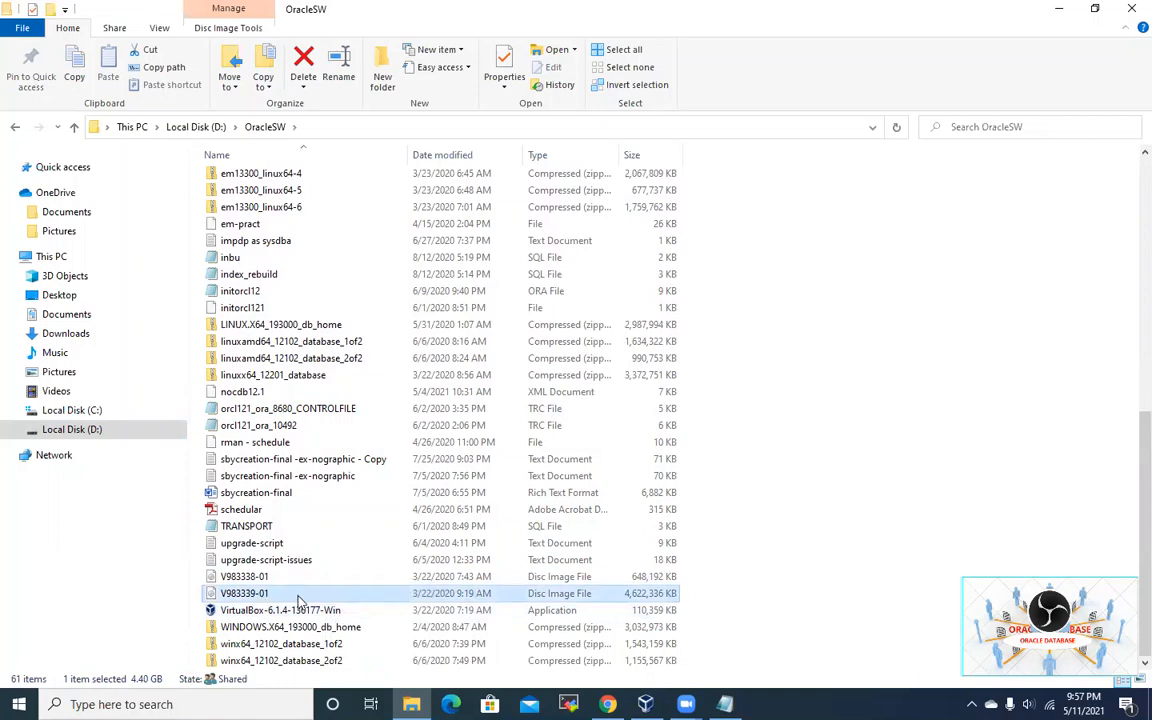
click(455, 563)
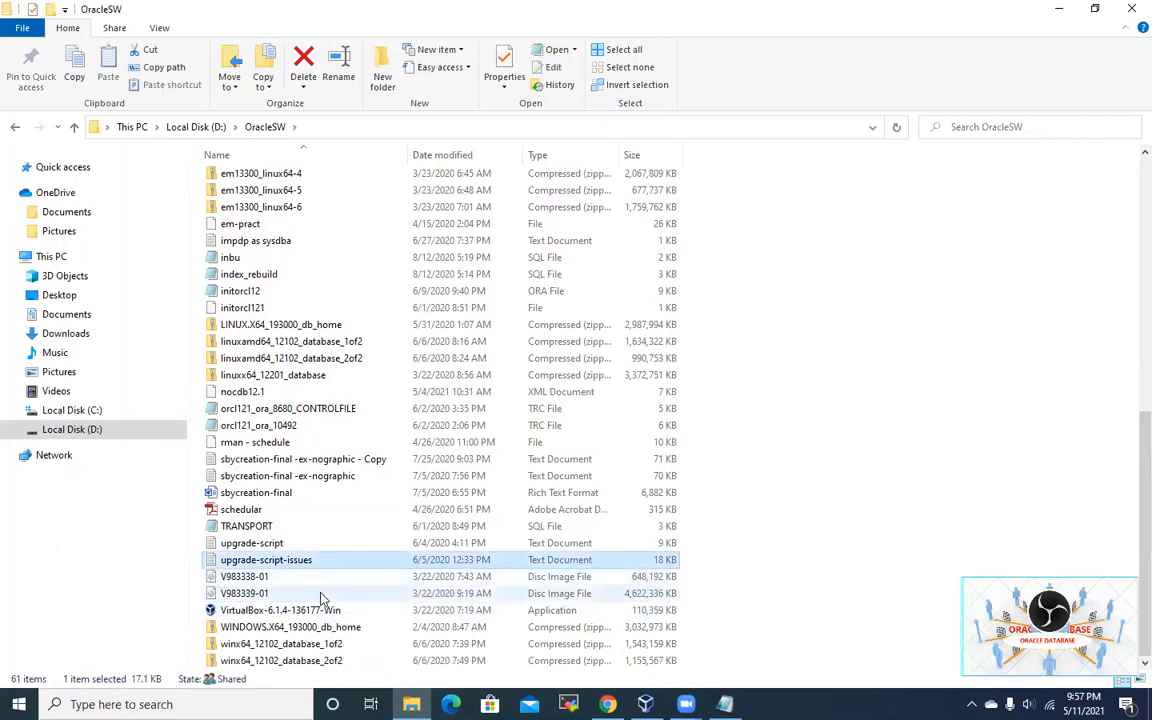
click(1057, 8)
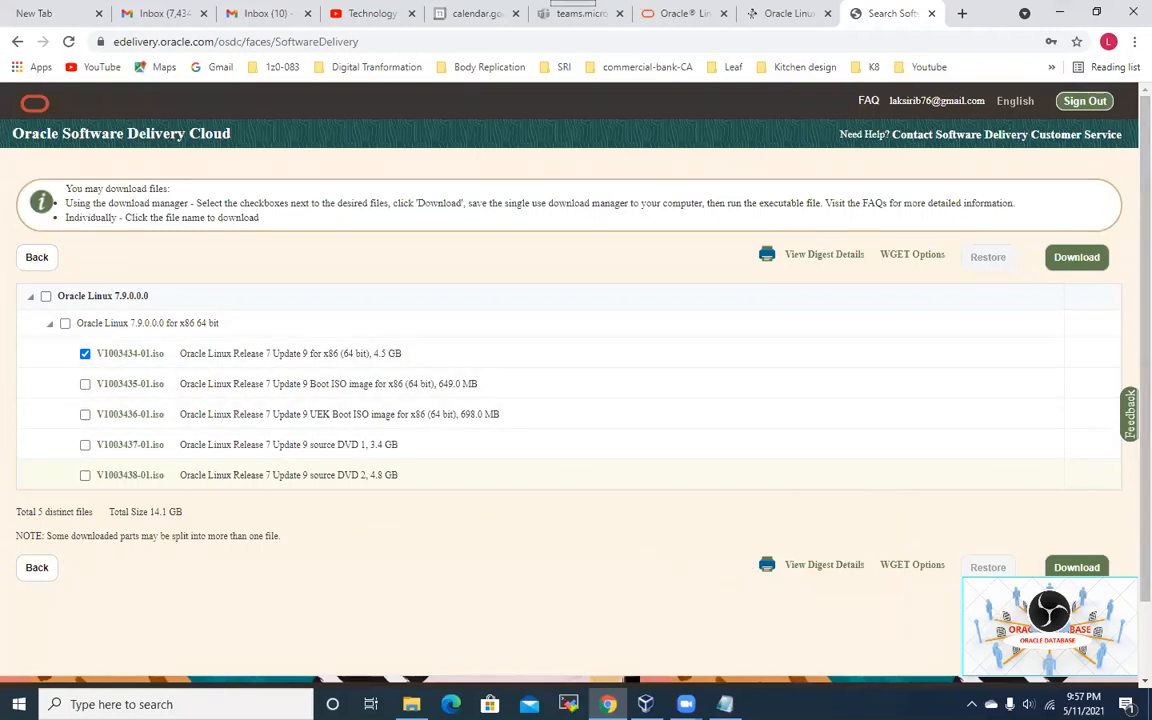
Step: Close the Oracle Software Delivery tab, confirm leaving the site, and minimize Chrome
click(27, 568)
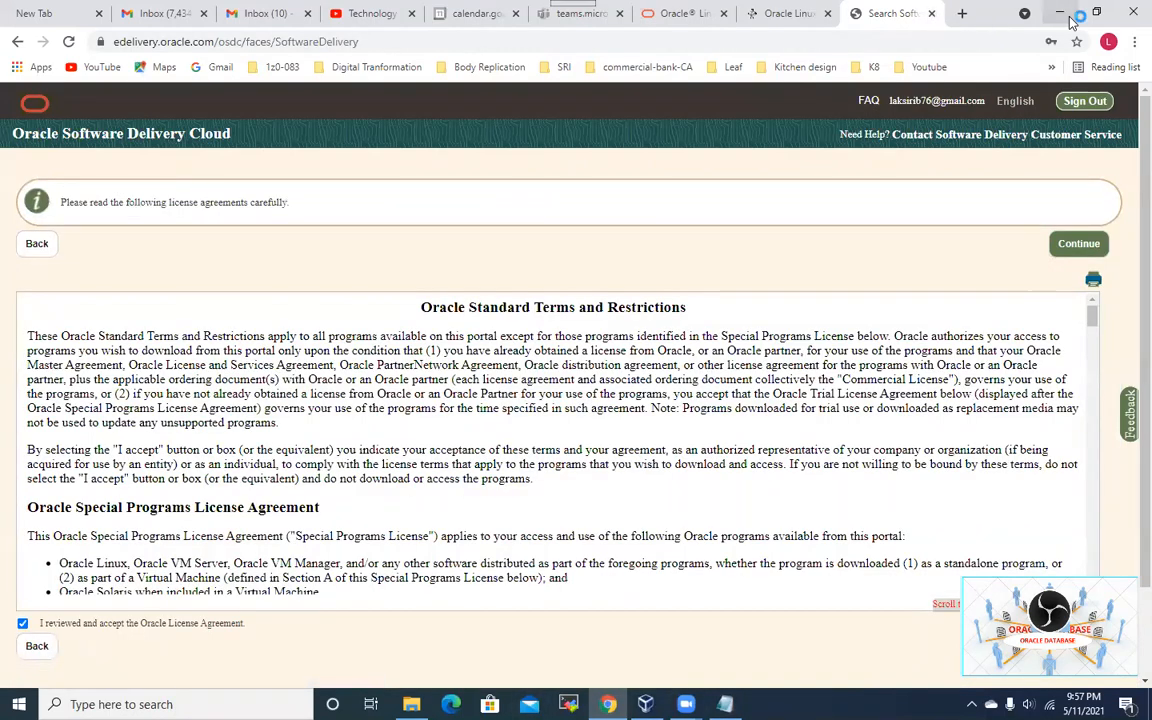
click(932, 15)
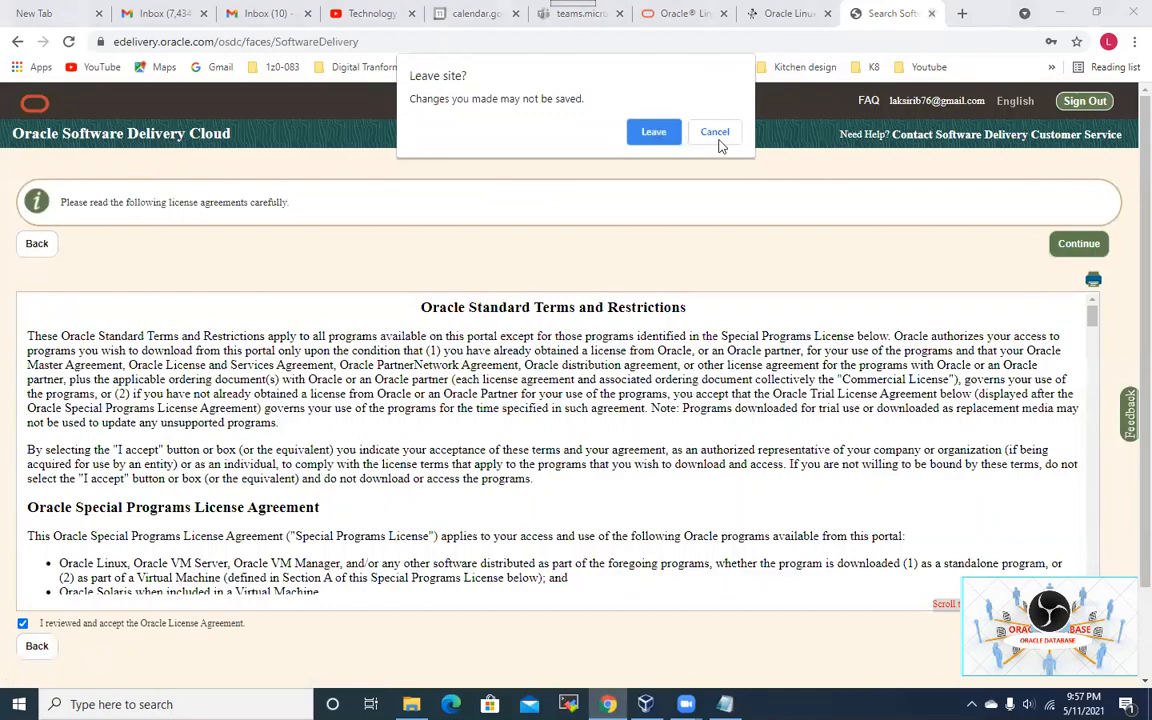
click(648, 134)
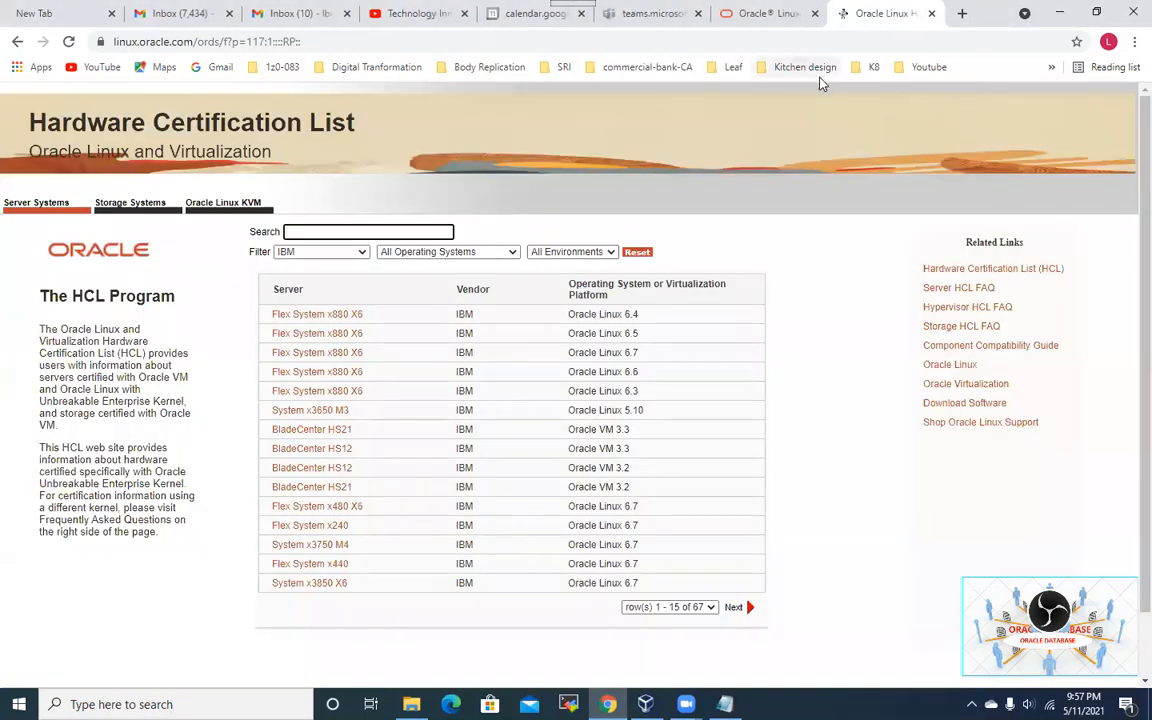
click(1059, 12)
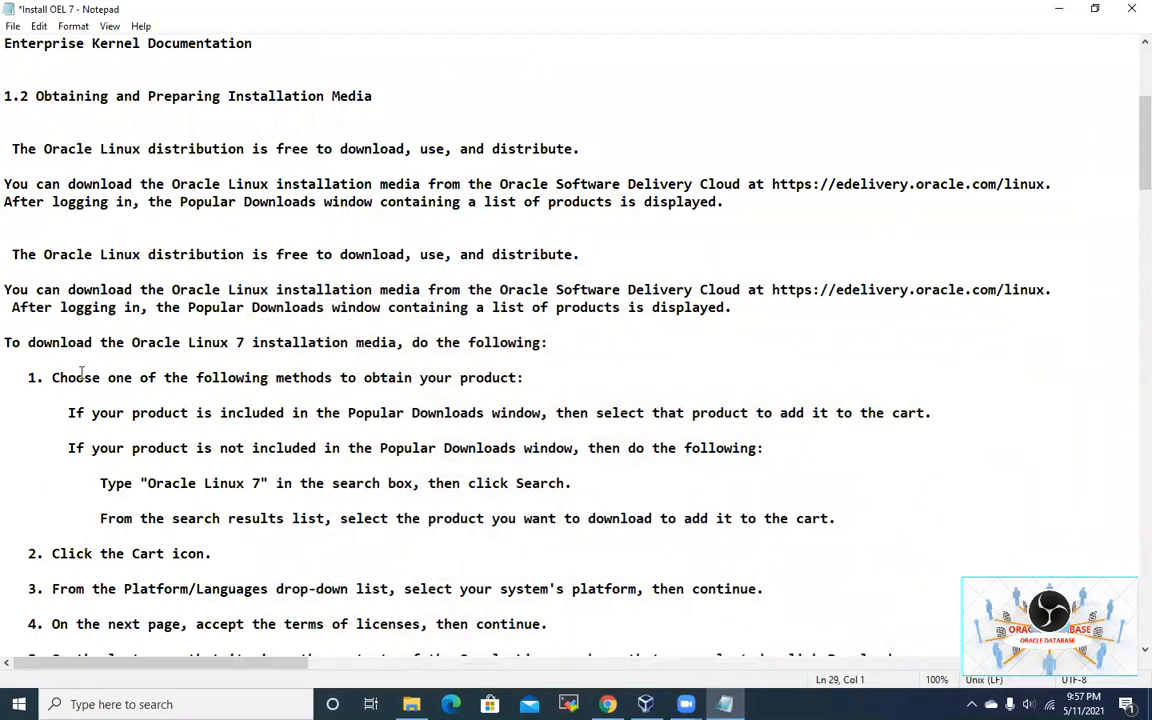
drag(68, 377, 561, 536)
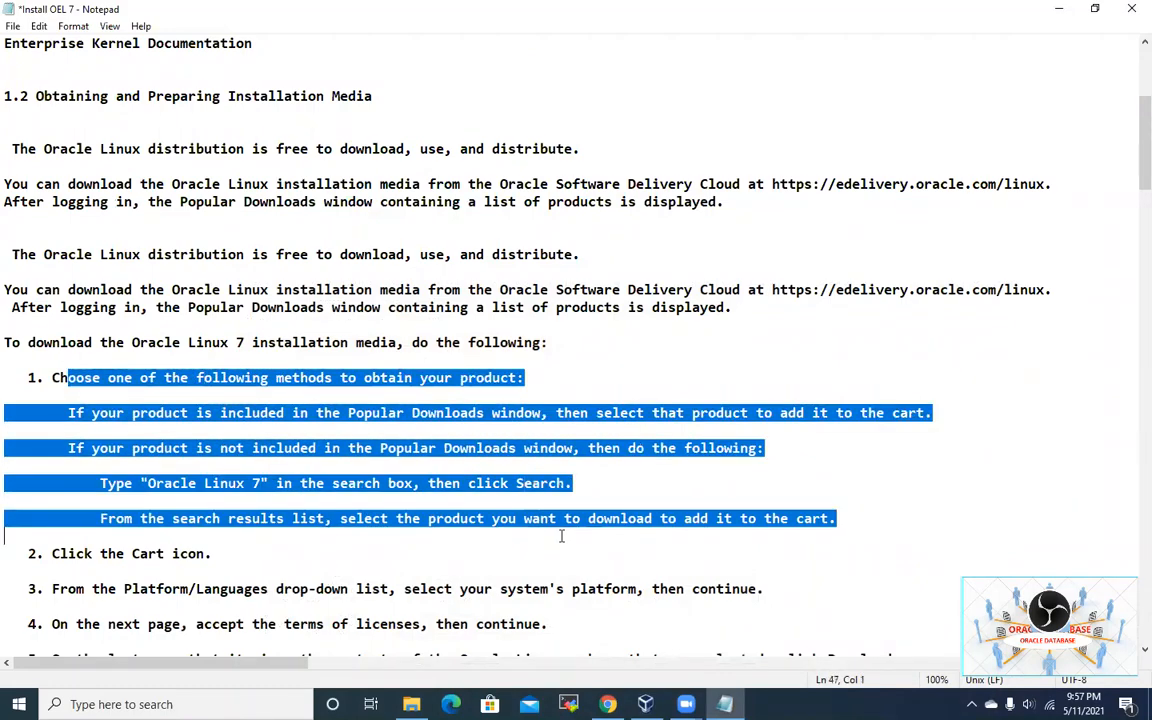
scroll(563, 536, down, 4)
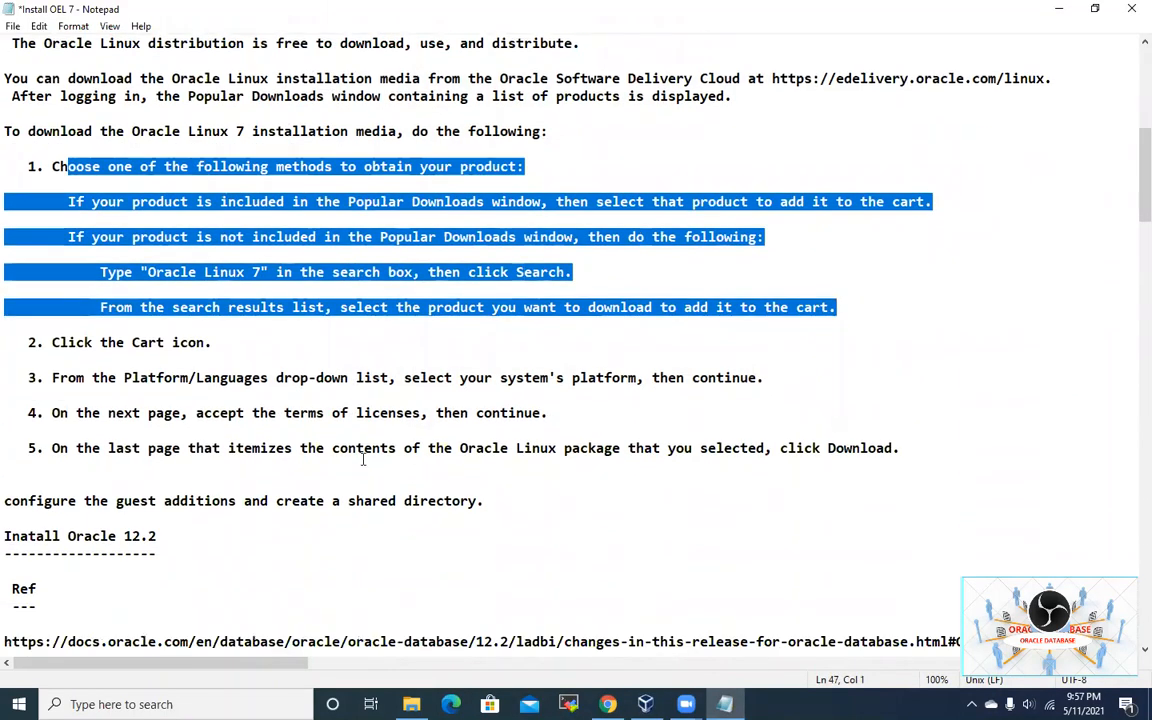
click(150, 368)
drag(60, 342, 885, 460)
click(760, 462)
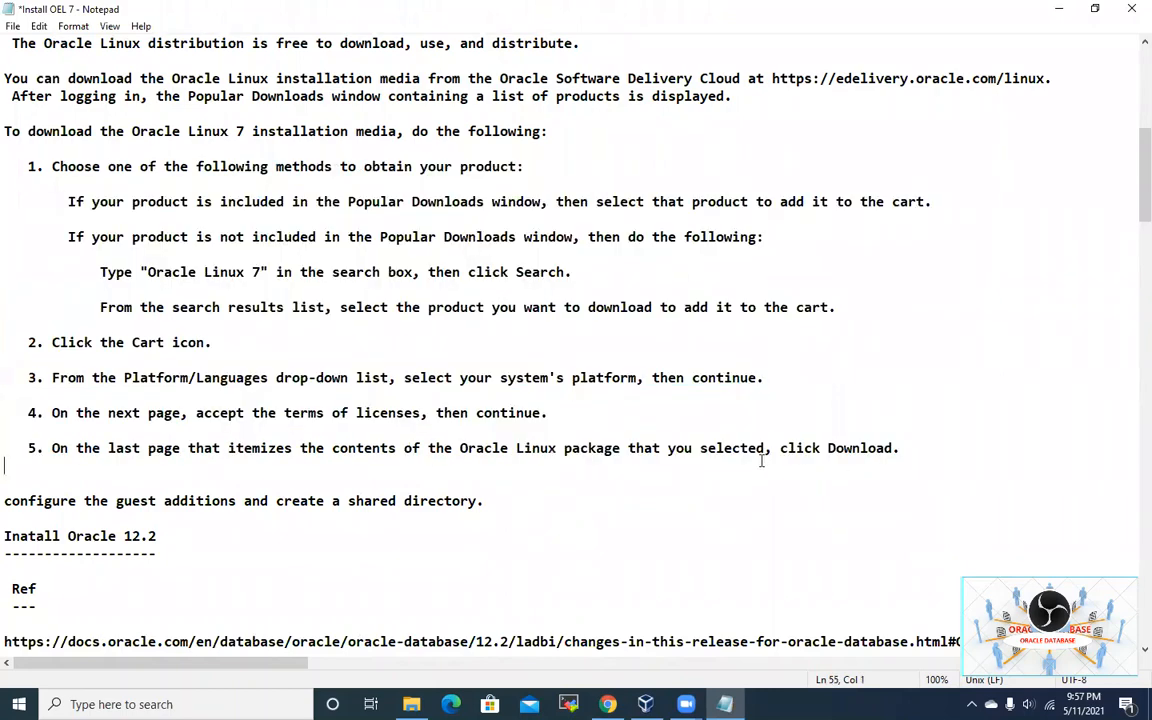
drag(828, 448, 900, 449)
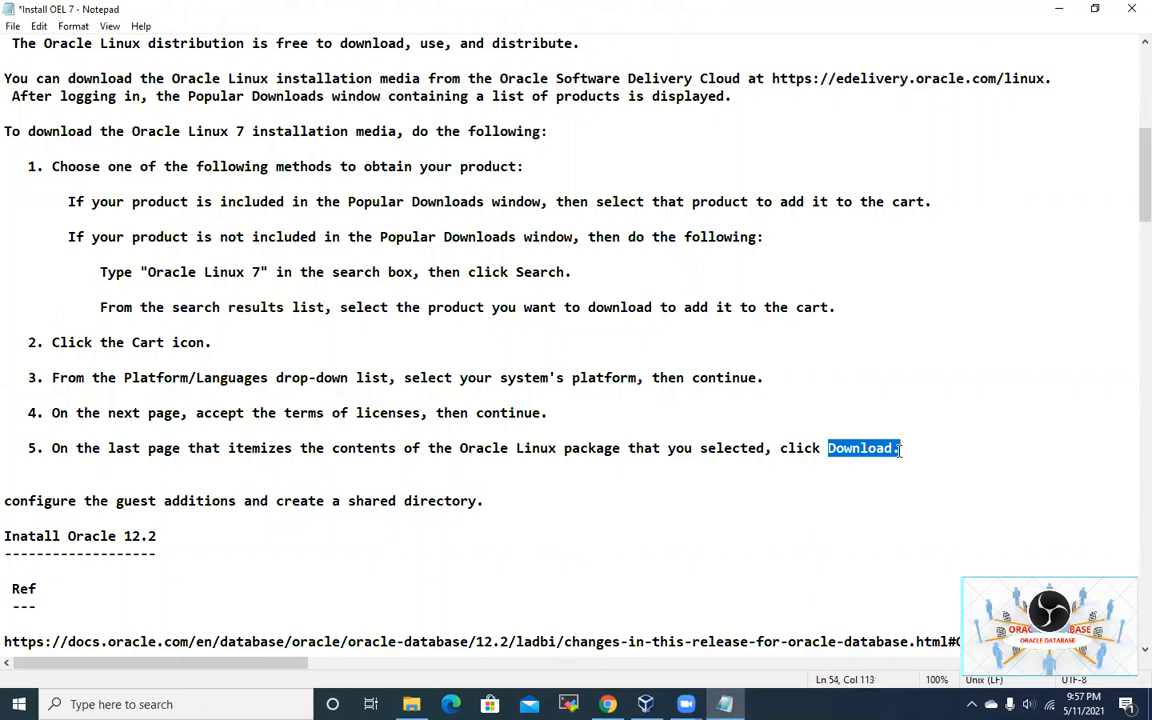
click(605, 488)
scroll(522, 350, down, 3)
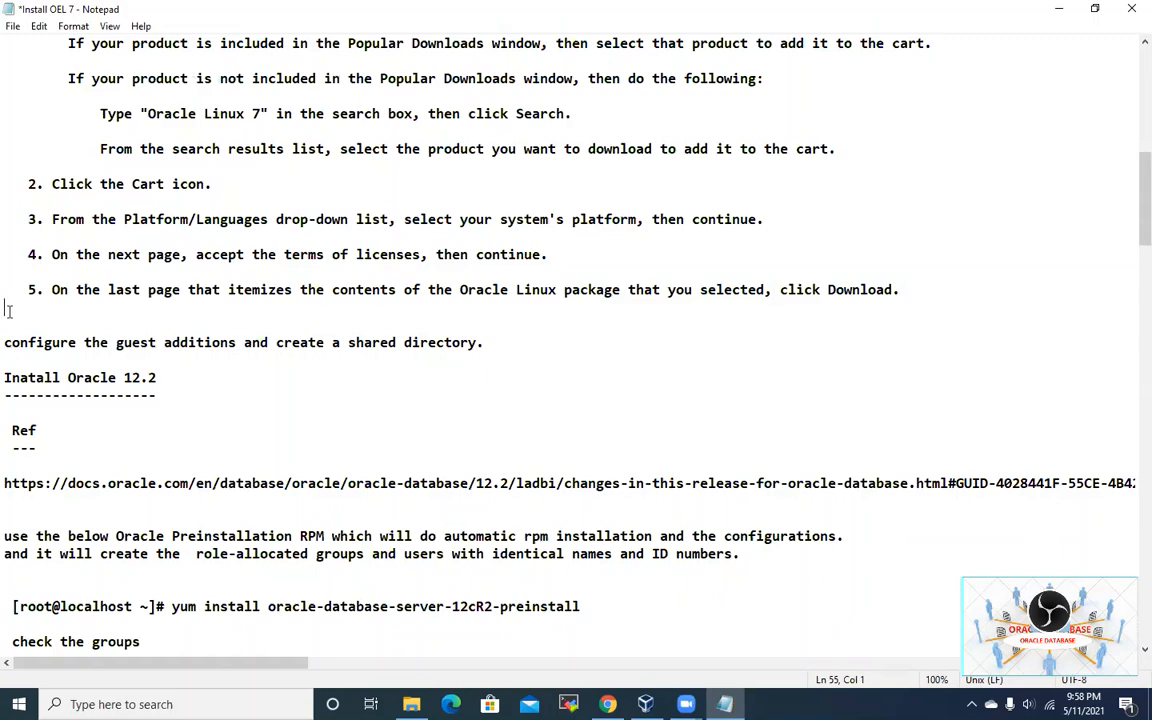
click(645, 704)
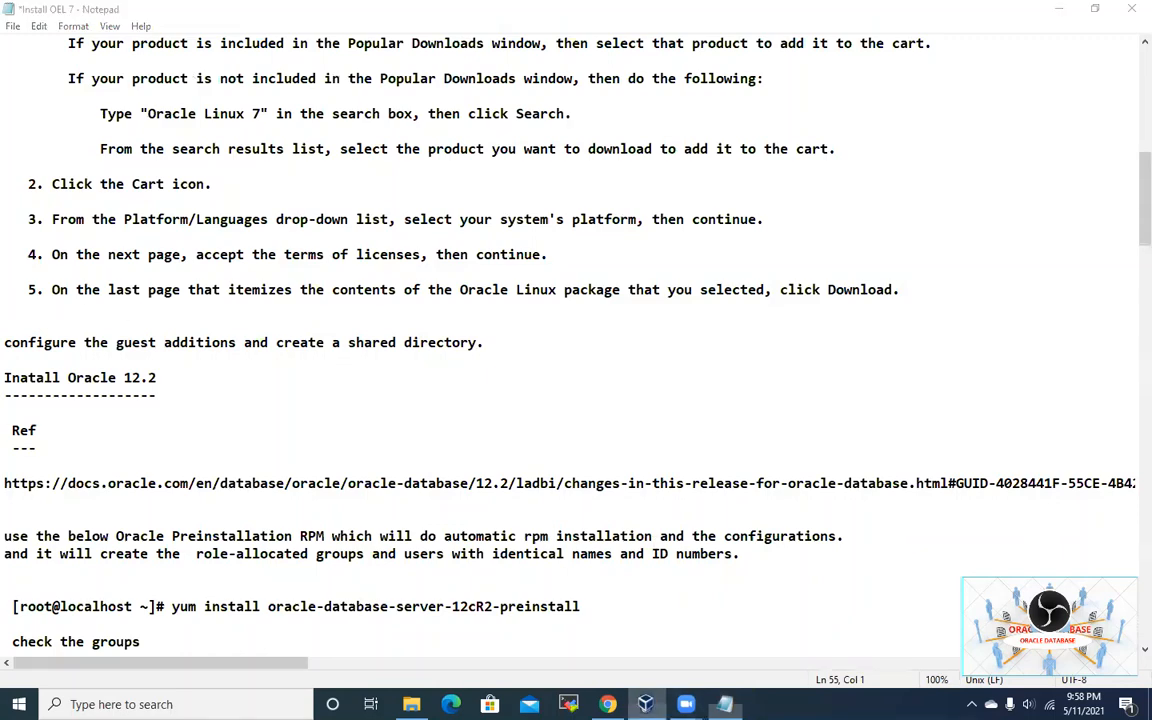
click(1061, 18)
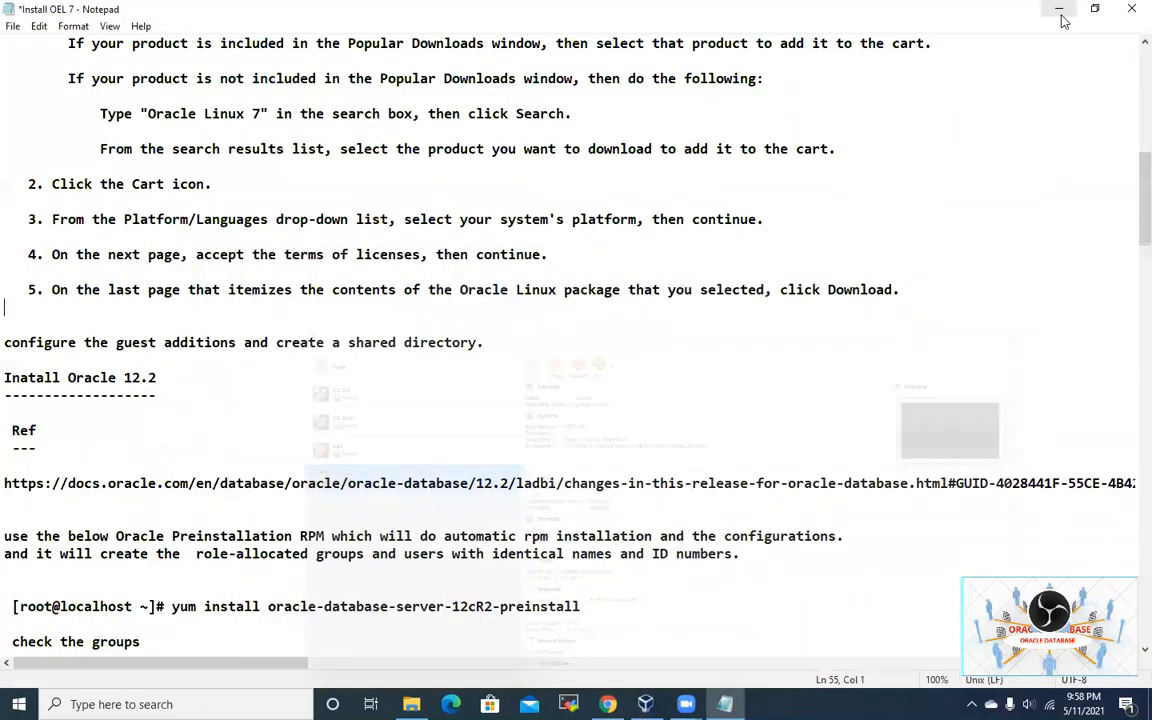
Step: Start a new virtual machine in VirtualBox Manager named OEL 122-193
click(1060, 10)
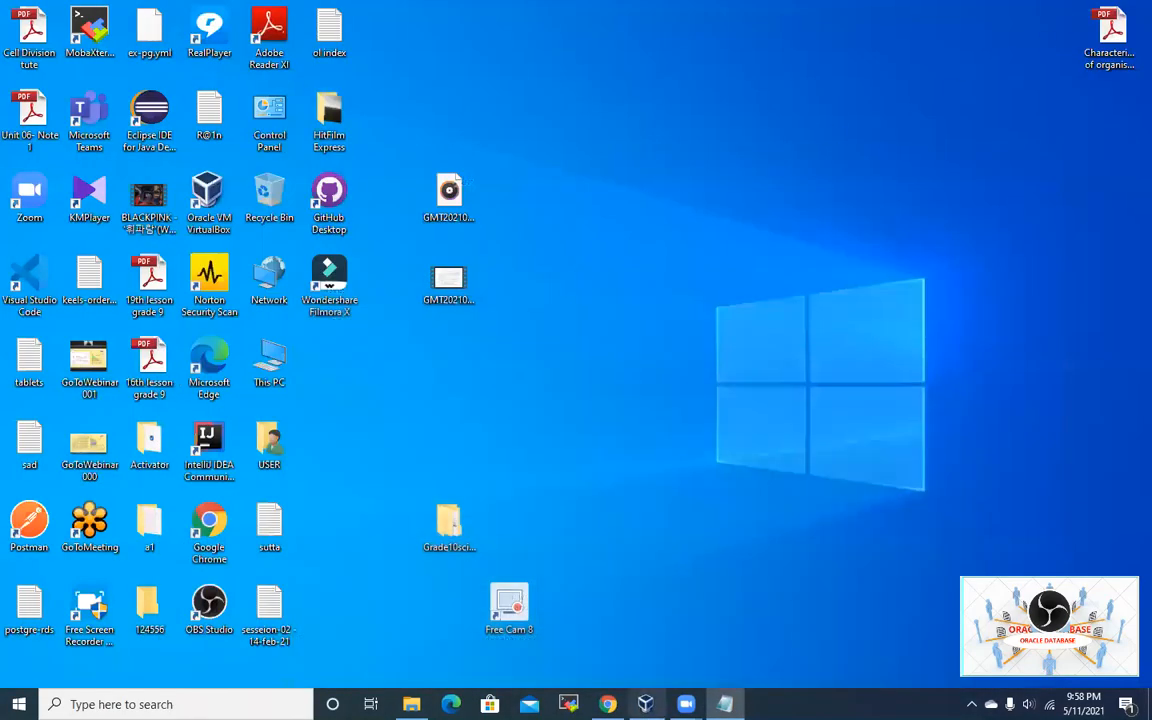
click(645, 704)
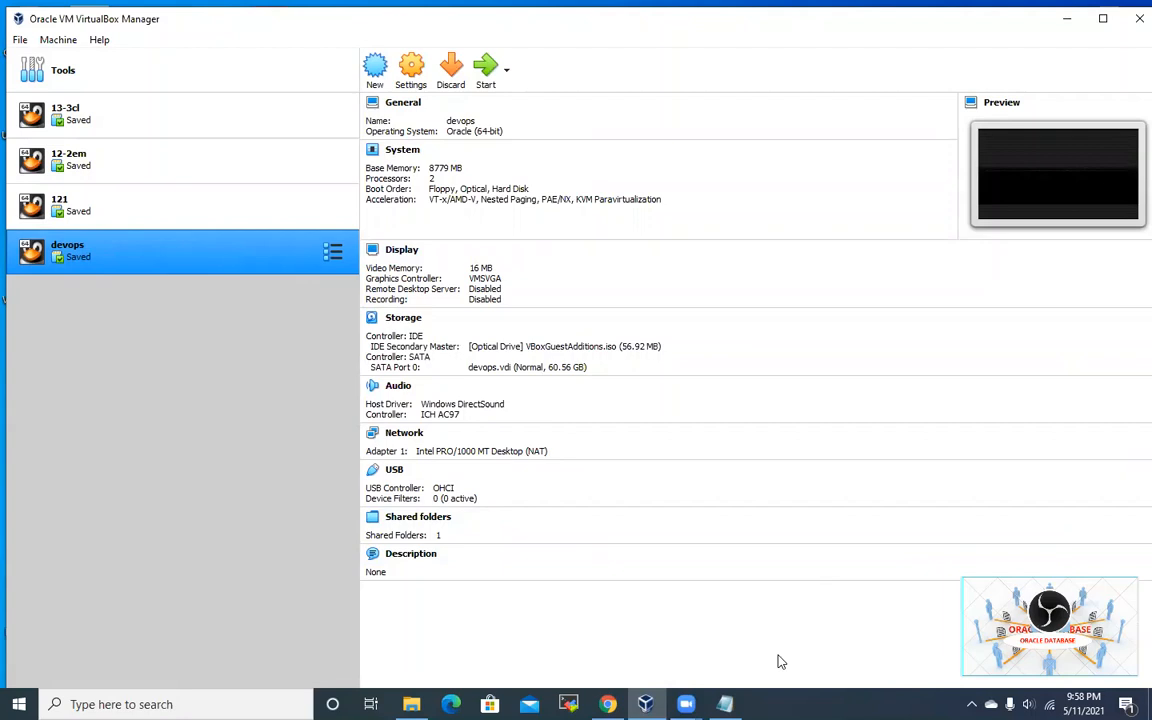
click(375, 72)
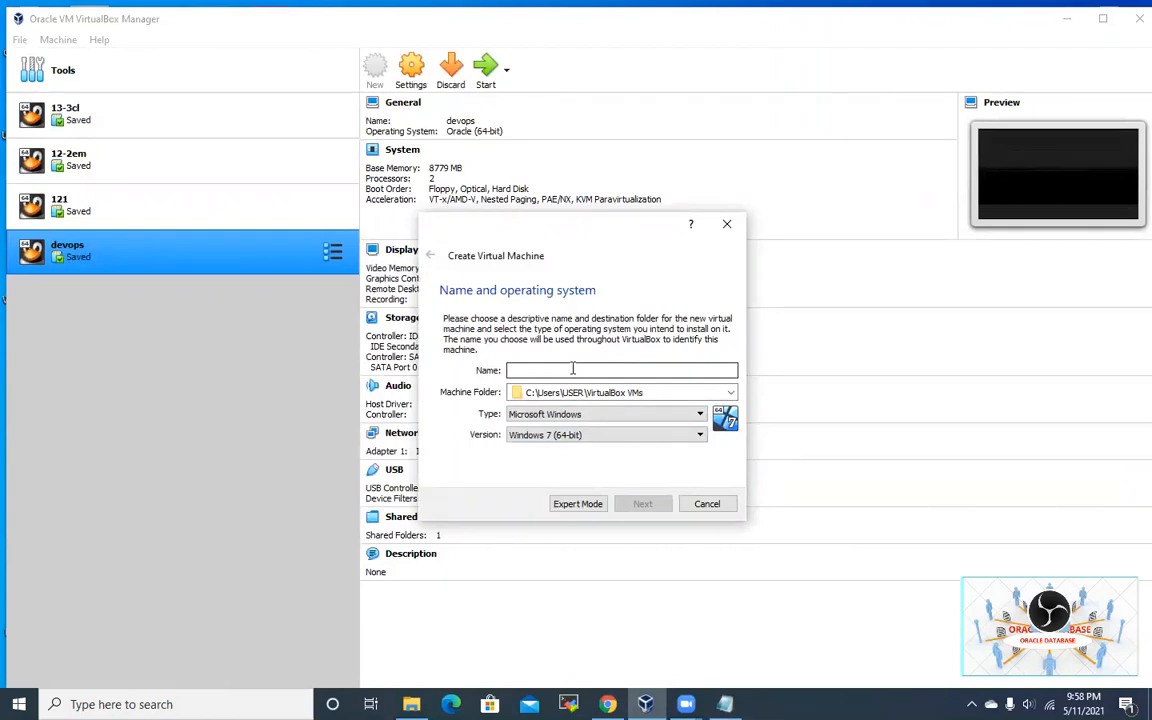
text(OEL)
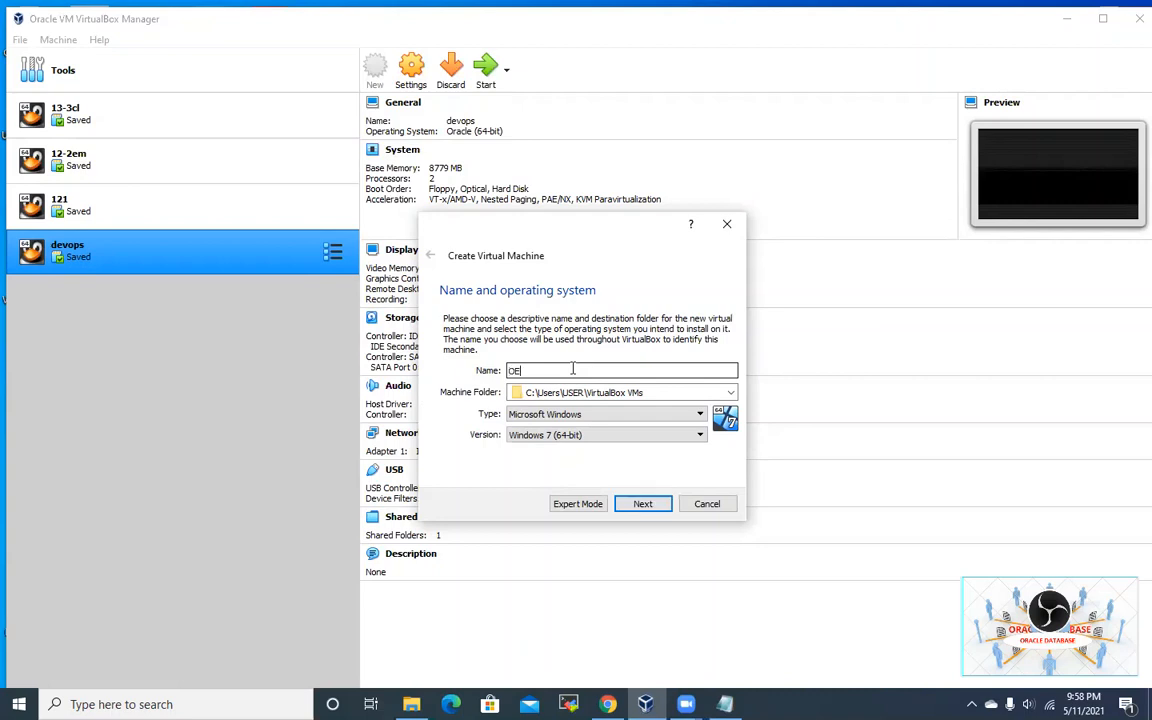
text( 12)
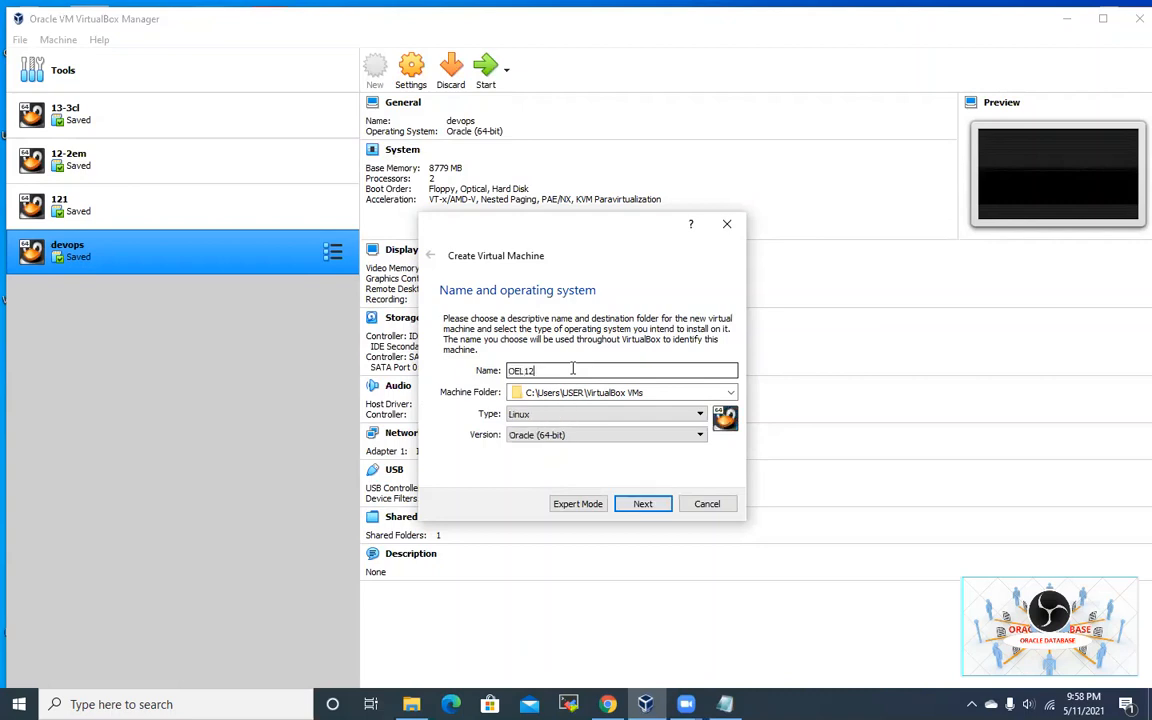
text(2-193)
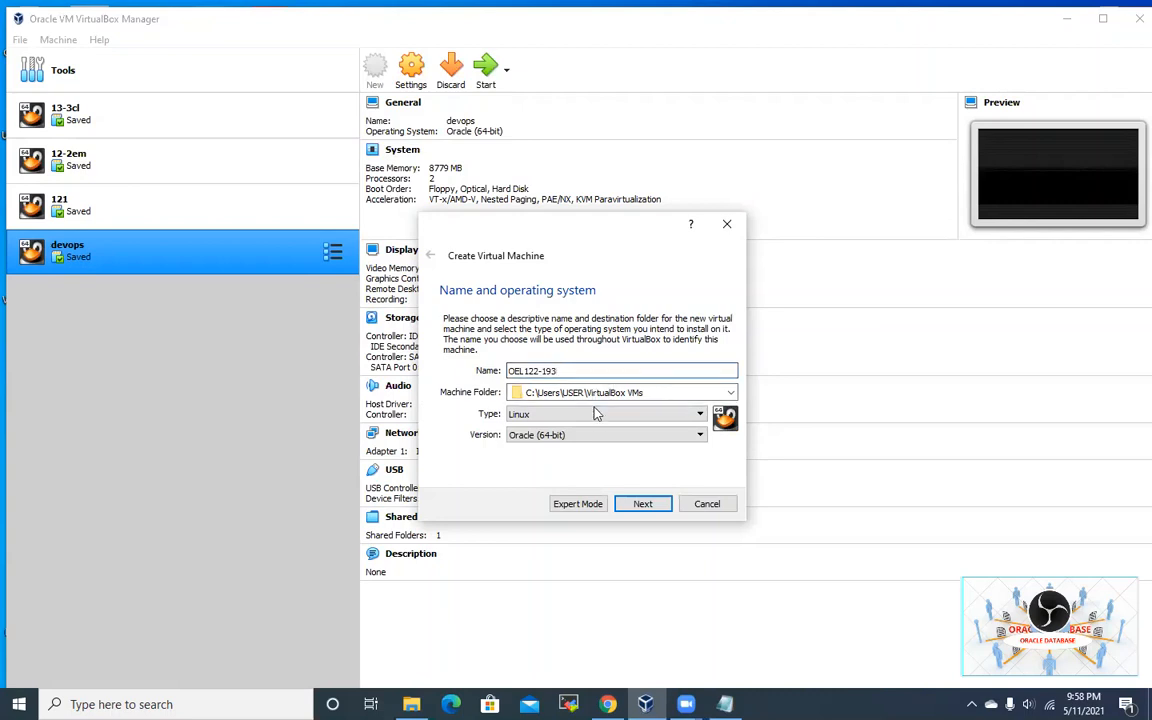
click(517, 393)
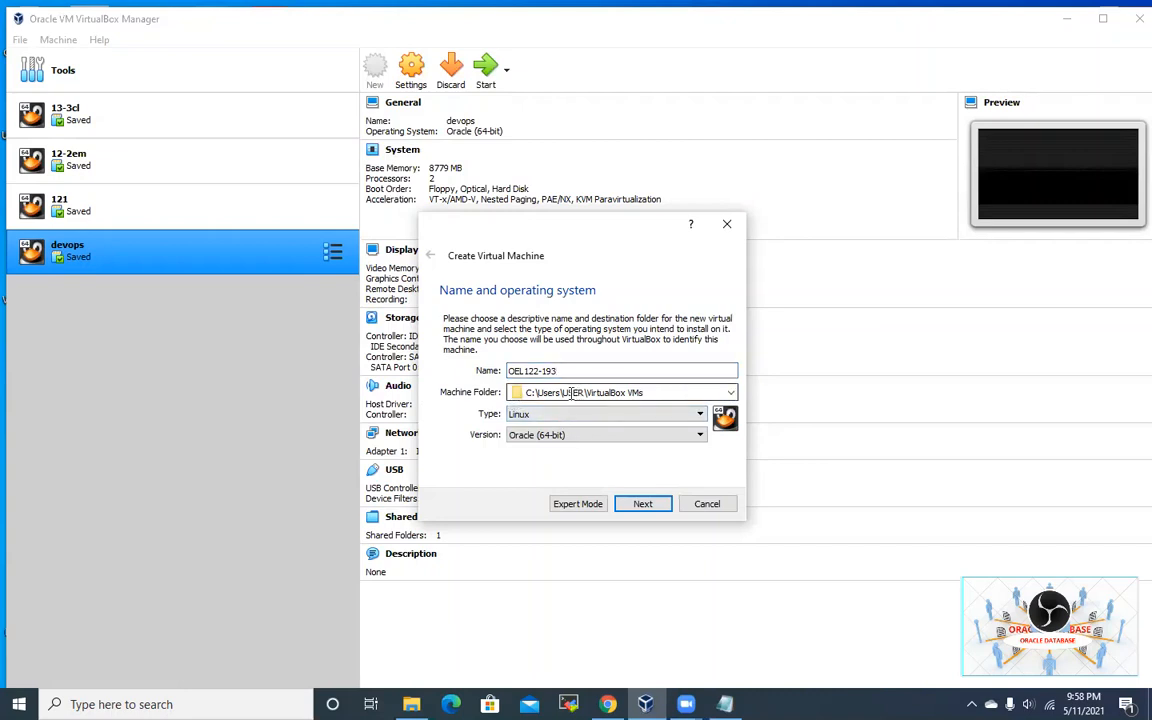
Step: Set the machine folder to D:\Users\USER\VirtualBox VMs and continue
click(734, 397)
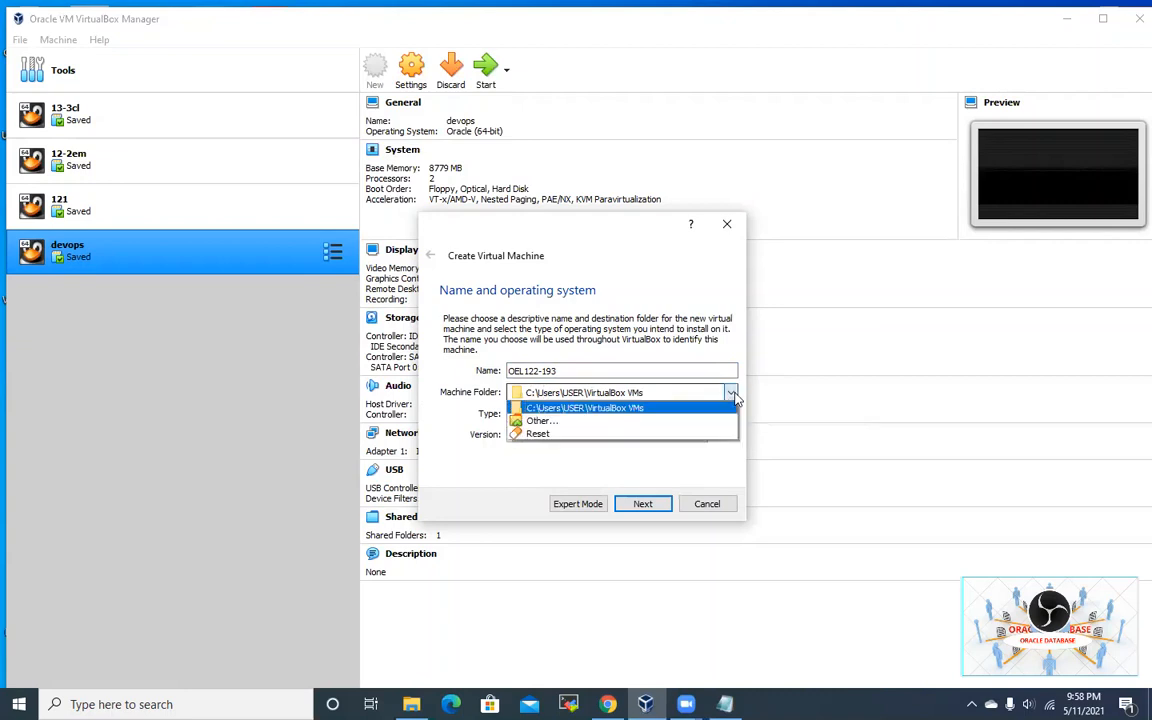
click(630, 424)
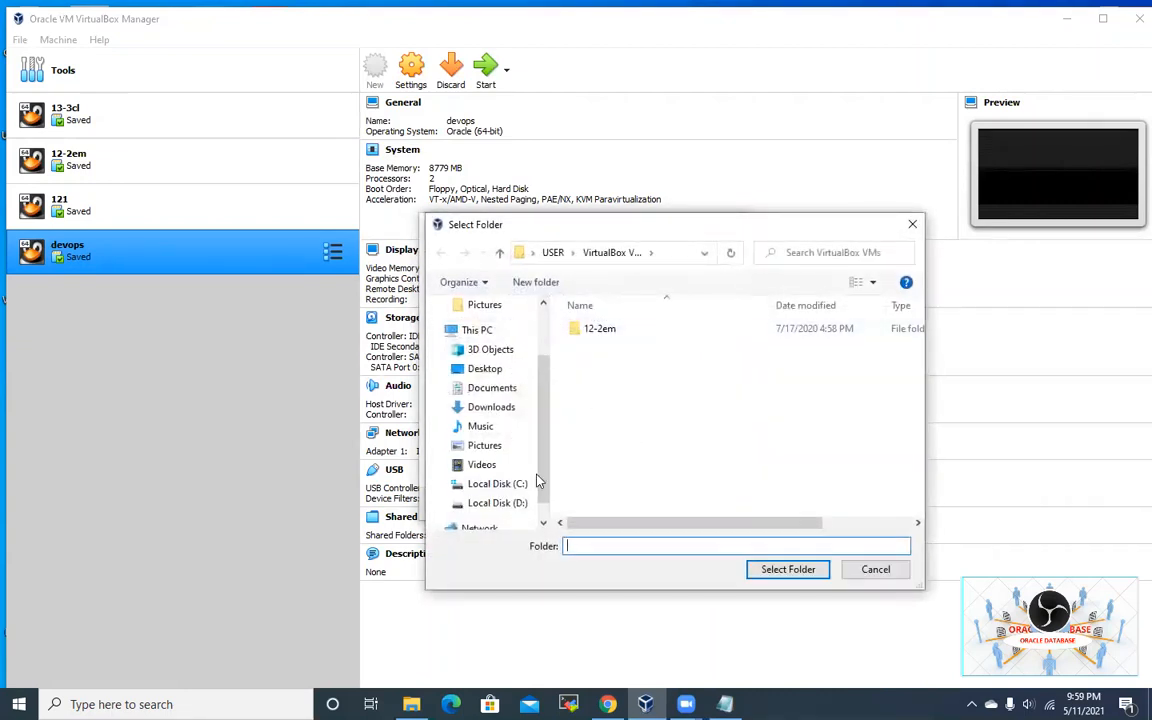
click(497, 503)
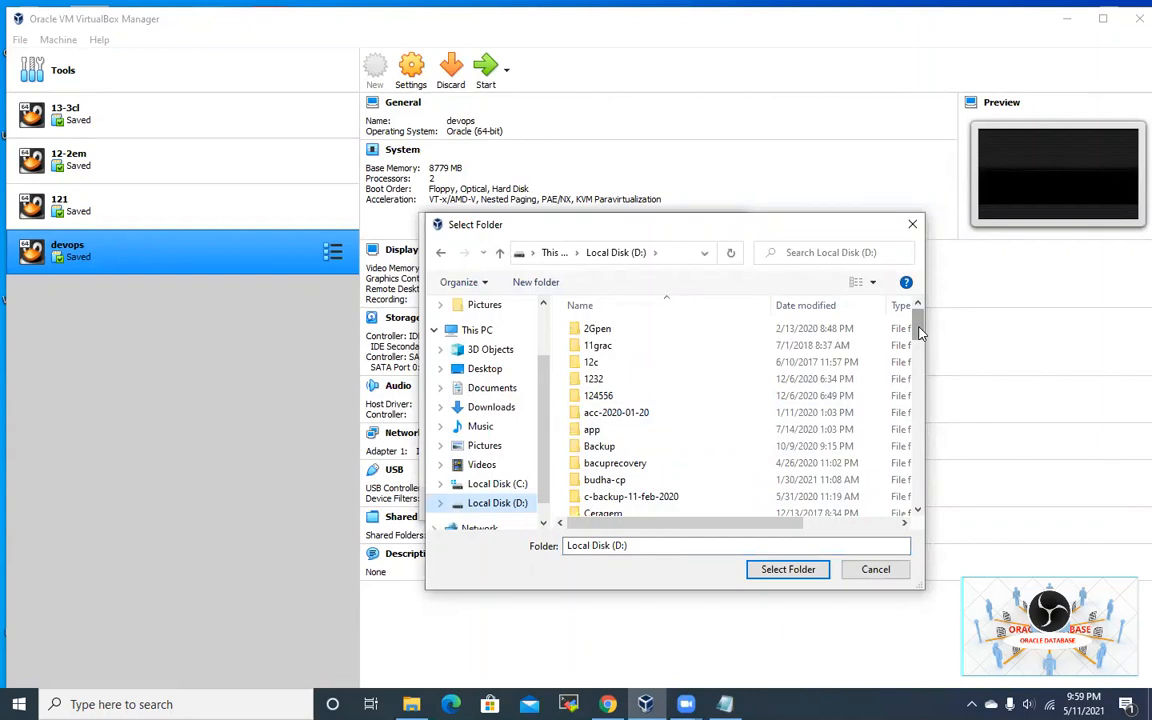
drag(919, 333, 919, 480)
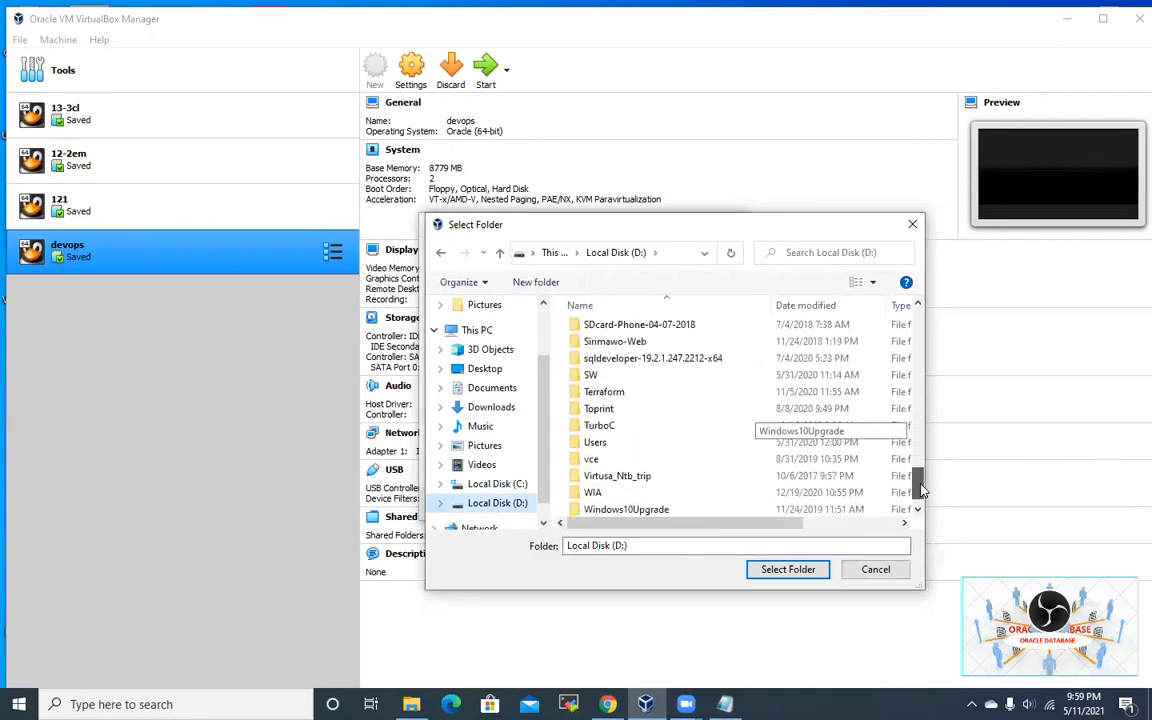
double_click(623, 449)
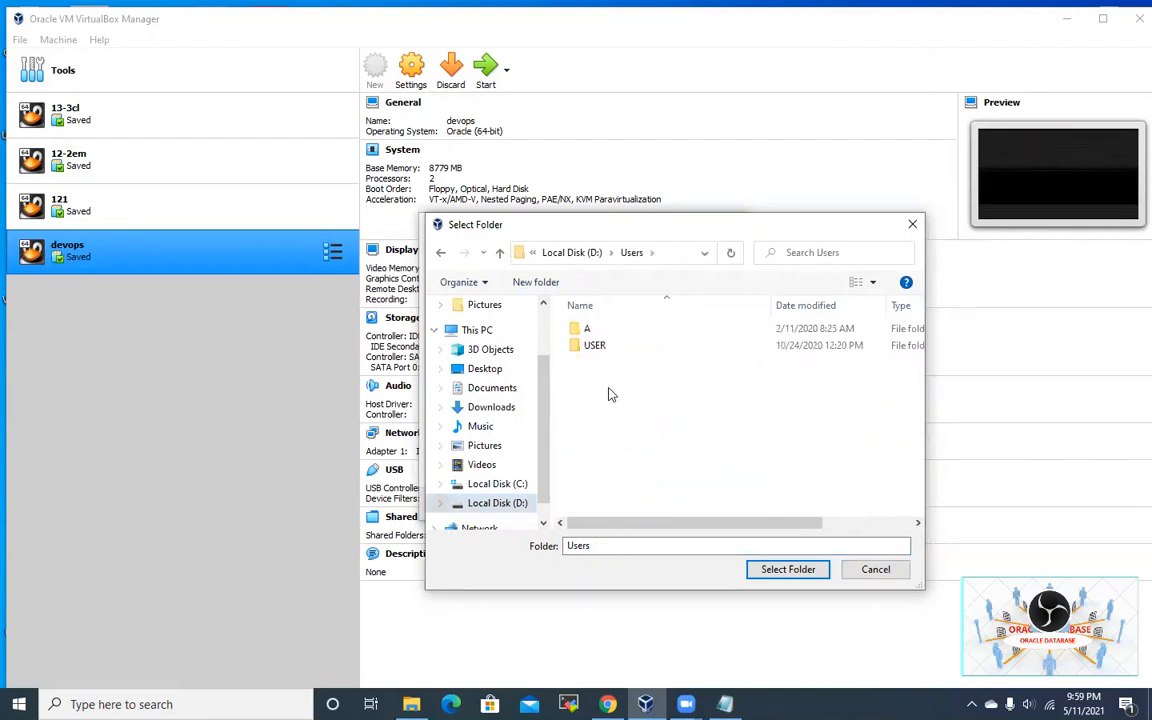
double_click(596, 345)
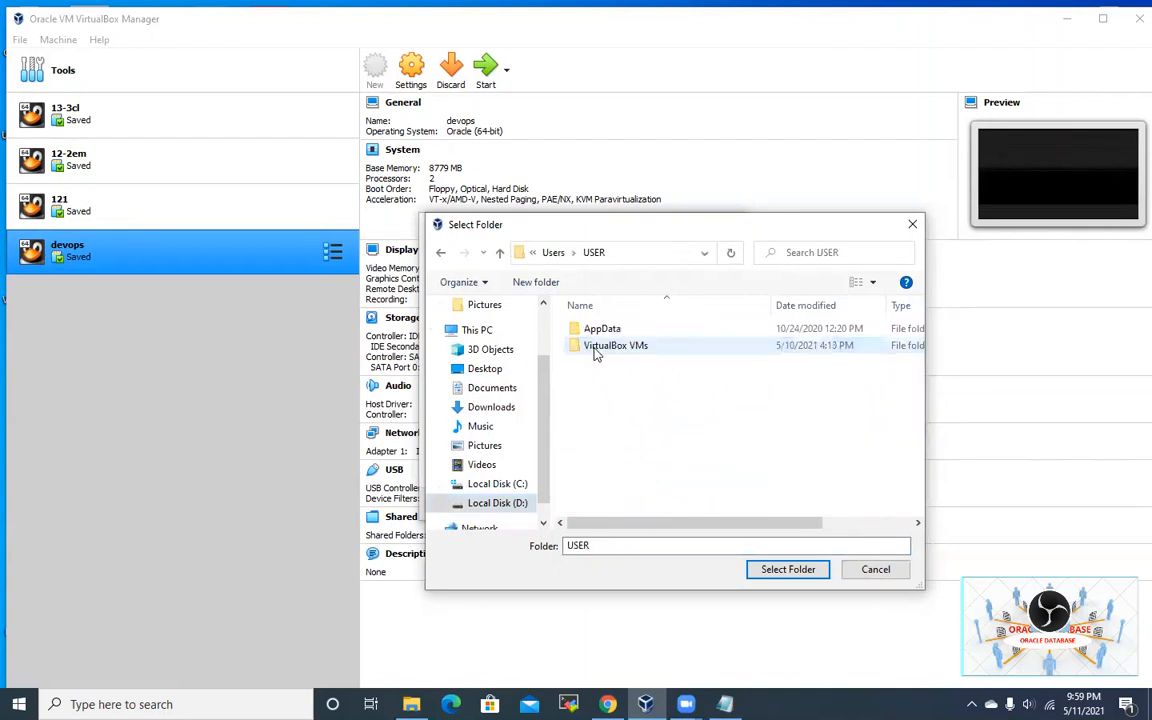
double_click(654, 347)
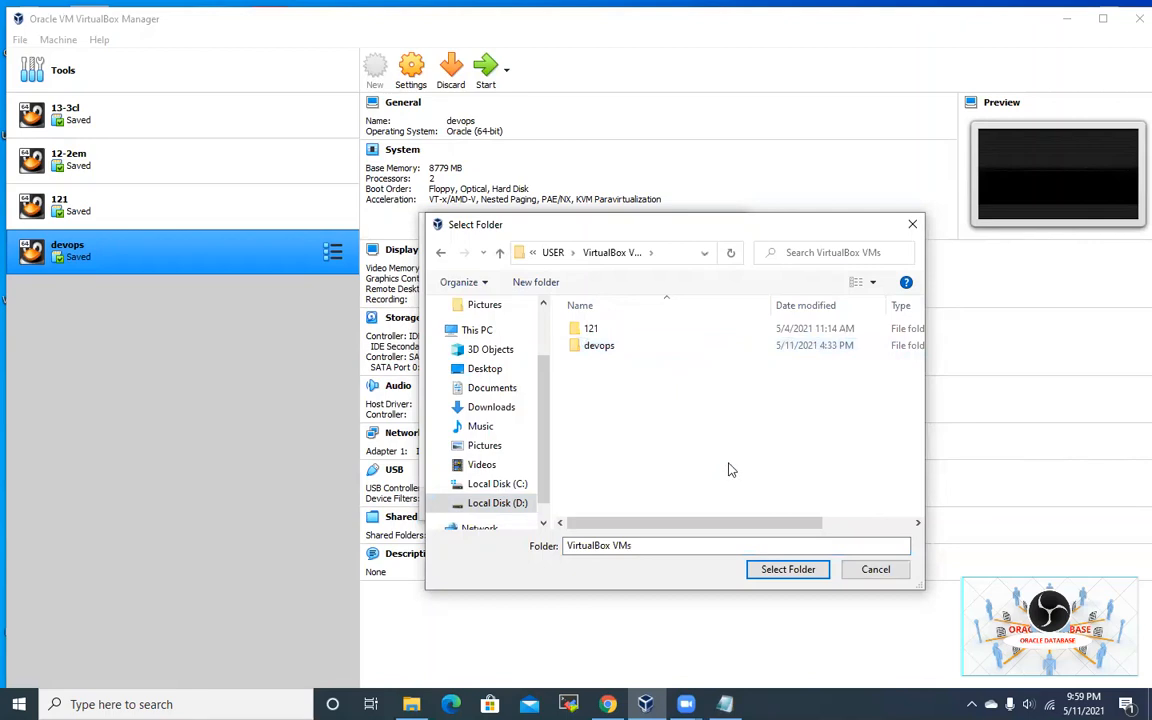
click(787, 570)
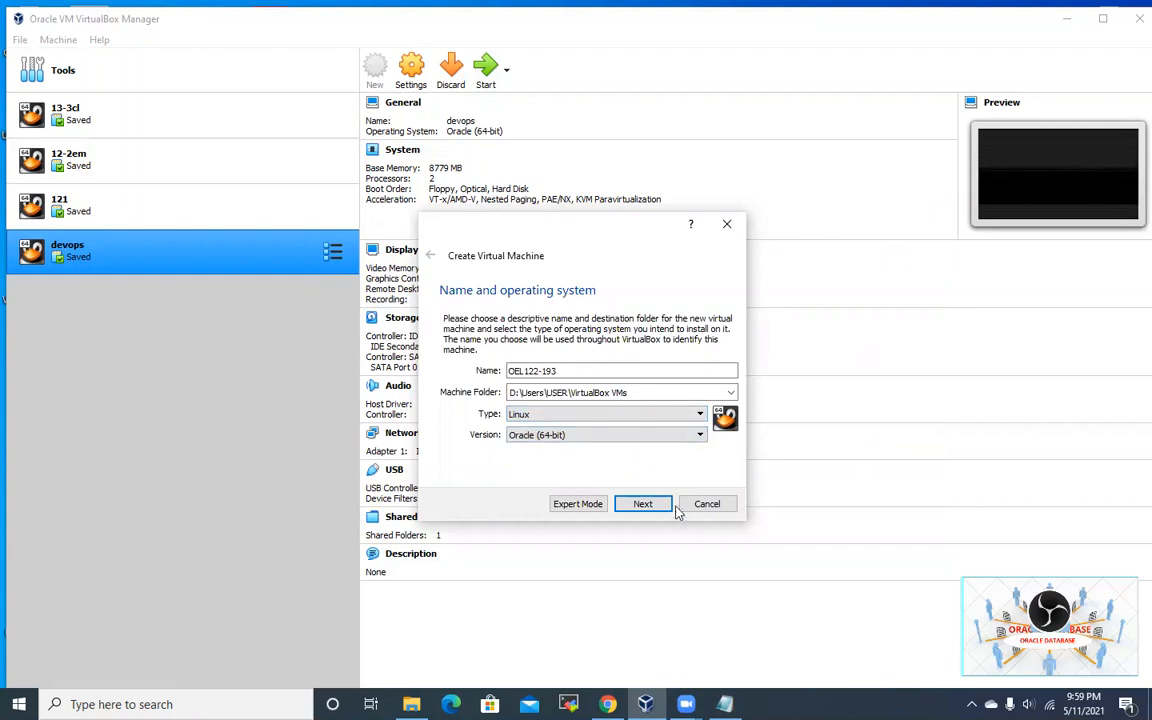
click(642, 506)
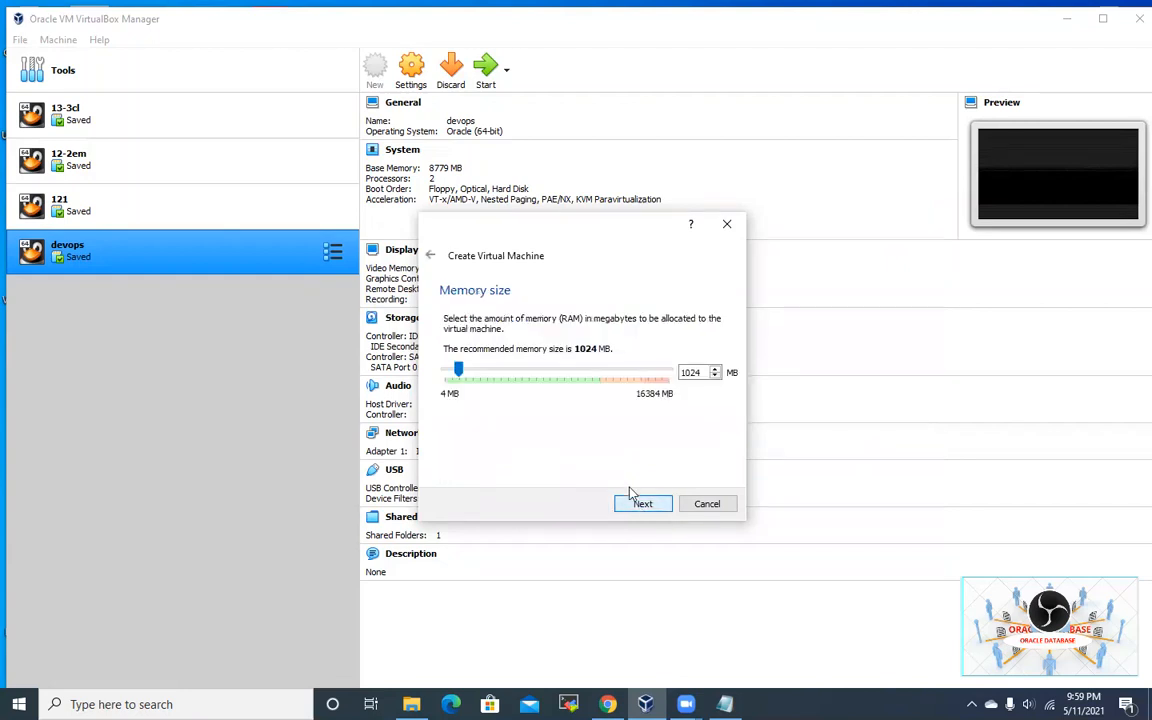
Step: Raise the memory slider step by step to 10240 MB and continue to the hard disk step
click(522, 375)
click(522, 375)
click(522, 375)
click(522, 375)
click(522, 375)
click(522, 375)
click(522, 375)
click(530, 375)
click(546, 376)
click(548, 376)
click(548, 376)
click(556, 377)
click(556, 377)
click(562, 376)
click(563, 377)
click(563, 373)
click(587, 369)
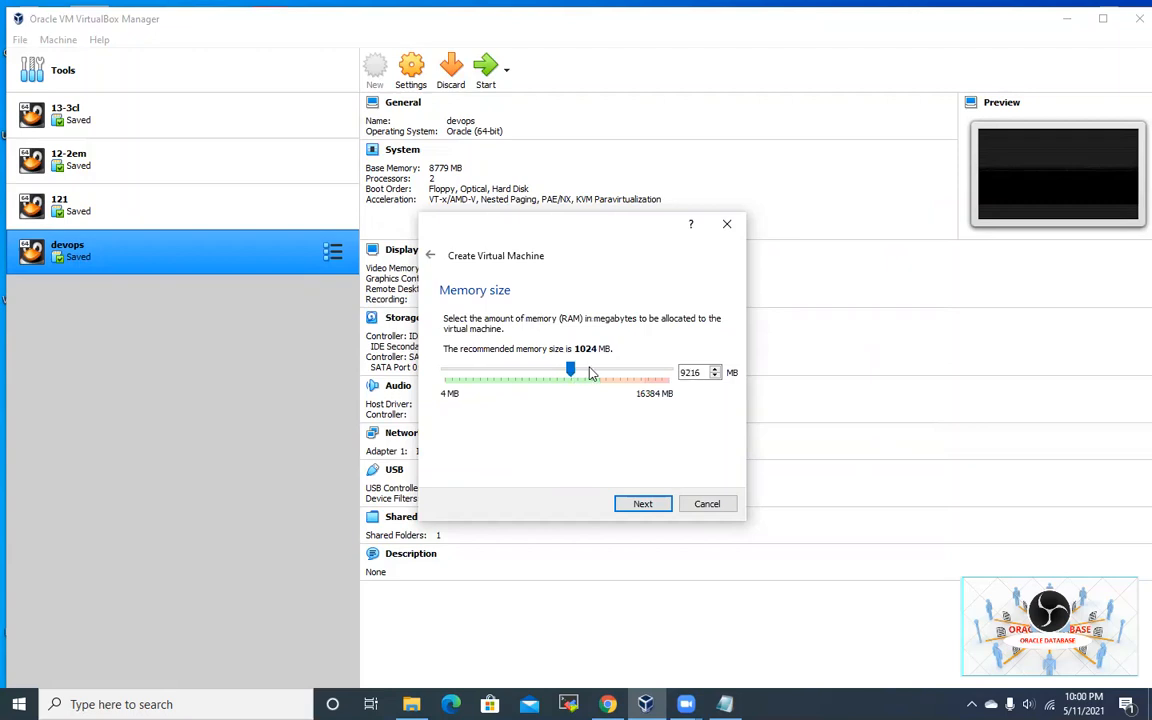
click(591, 373)
click(596, 373)
click(640, 505)
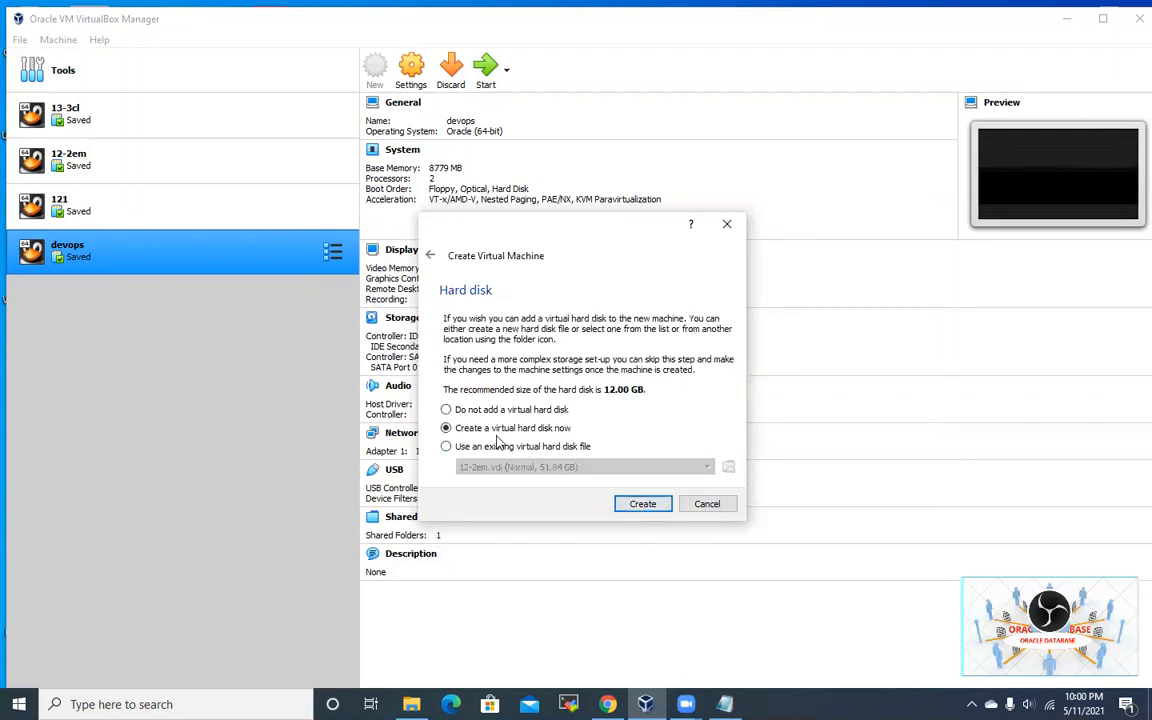
Step: Create a dynamically allocated VDI hard disk of 78.91 GB
click(647, 510)
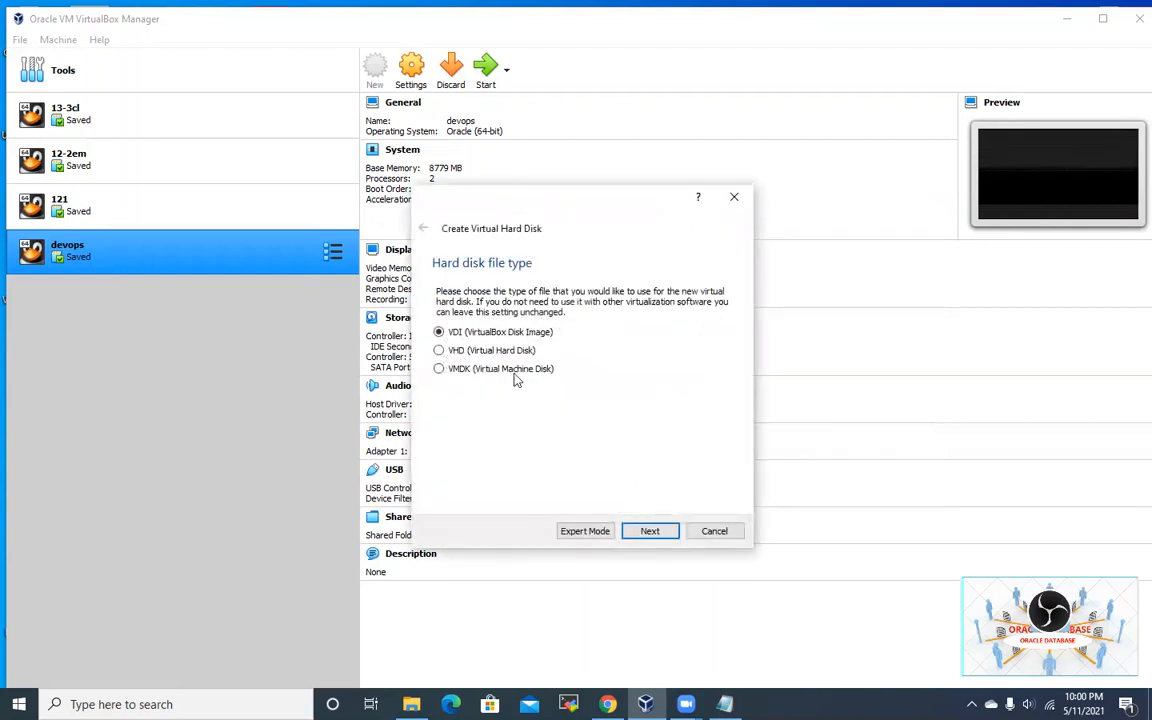
click(650, 531)
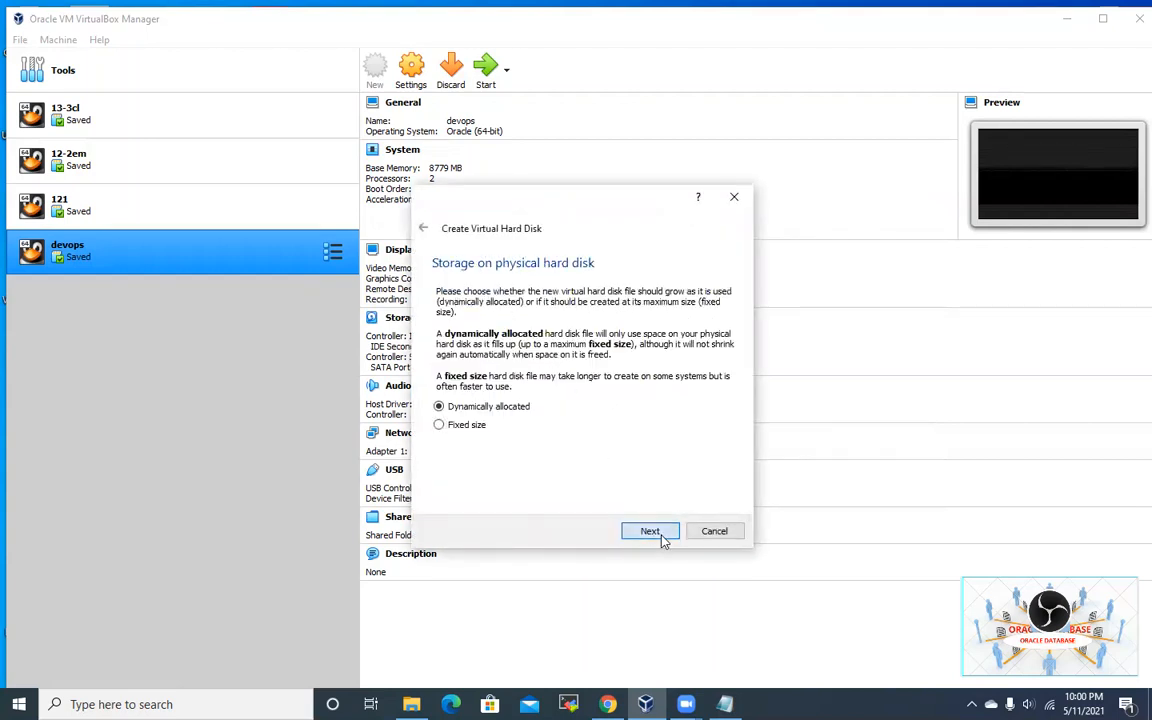
click(660, 537)
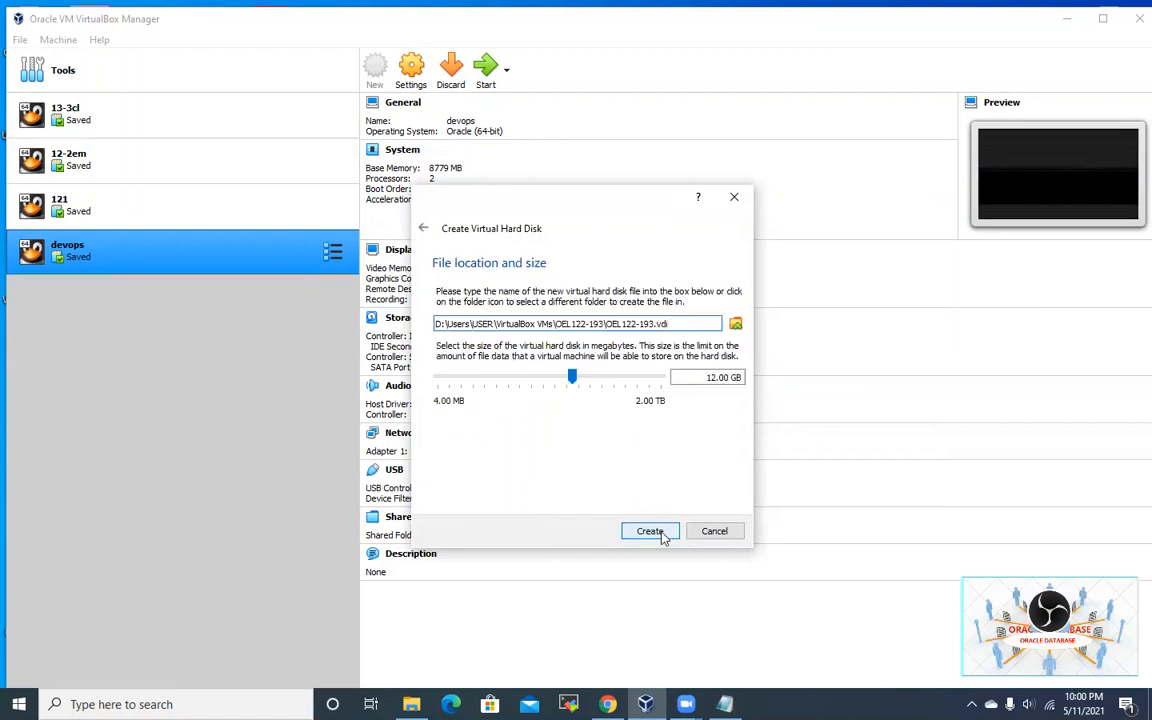
drag(572, 377, 610, 376)
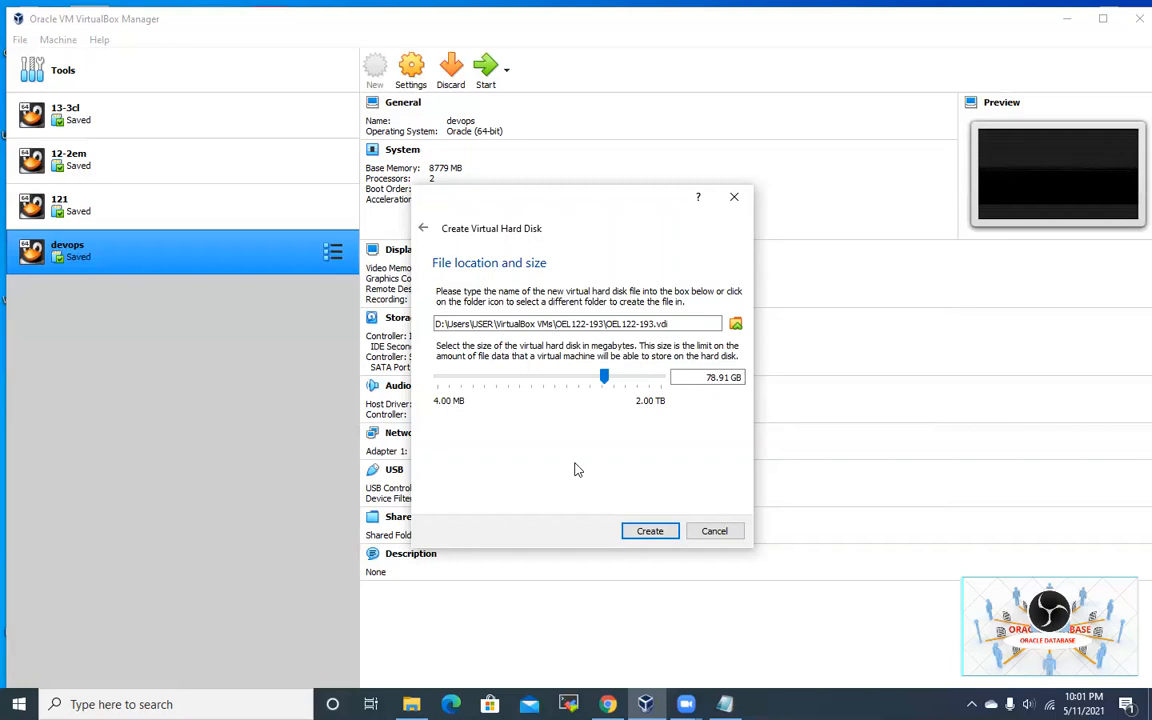
click(648, 534)
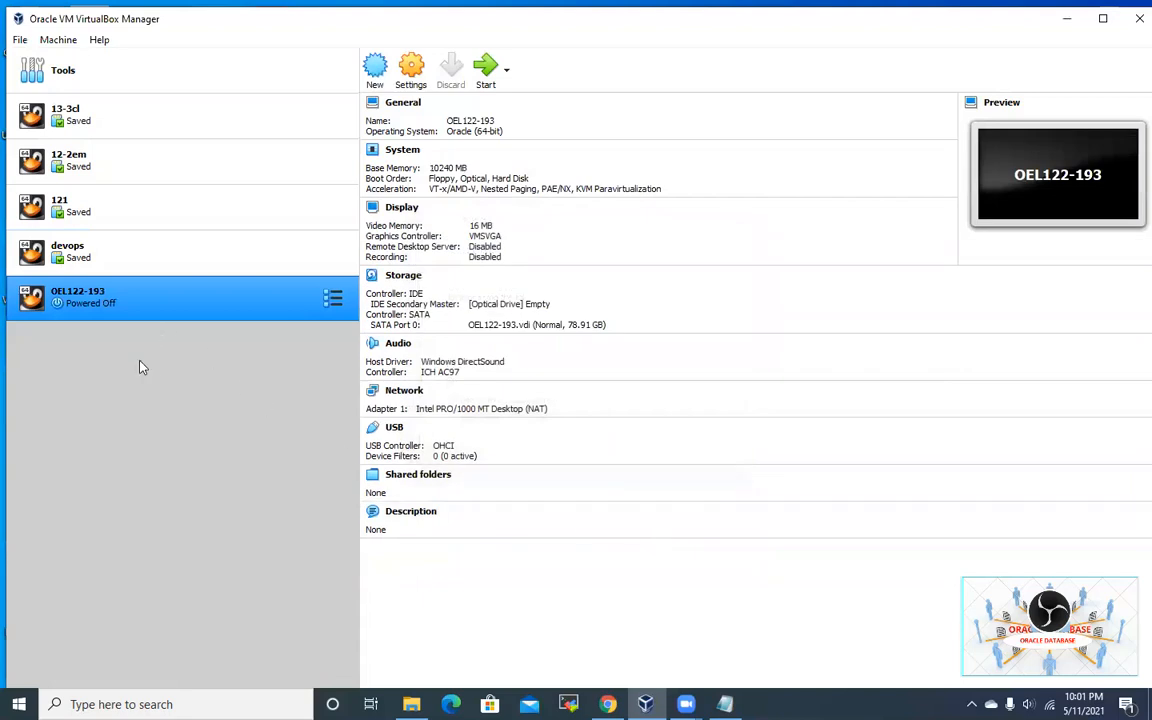
Step: Select the OEL122-193 machine and start it
click(119, 264)
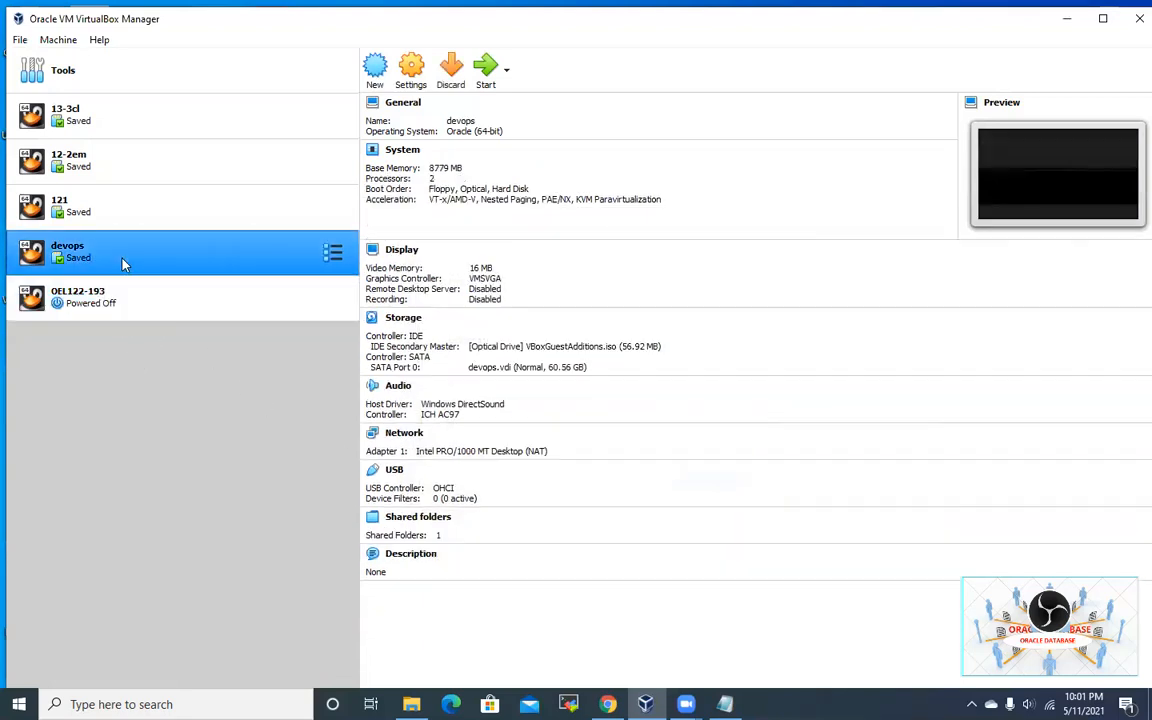
click(137, 314)
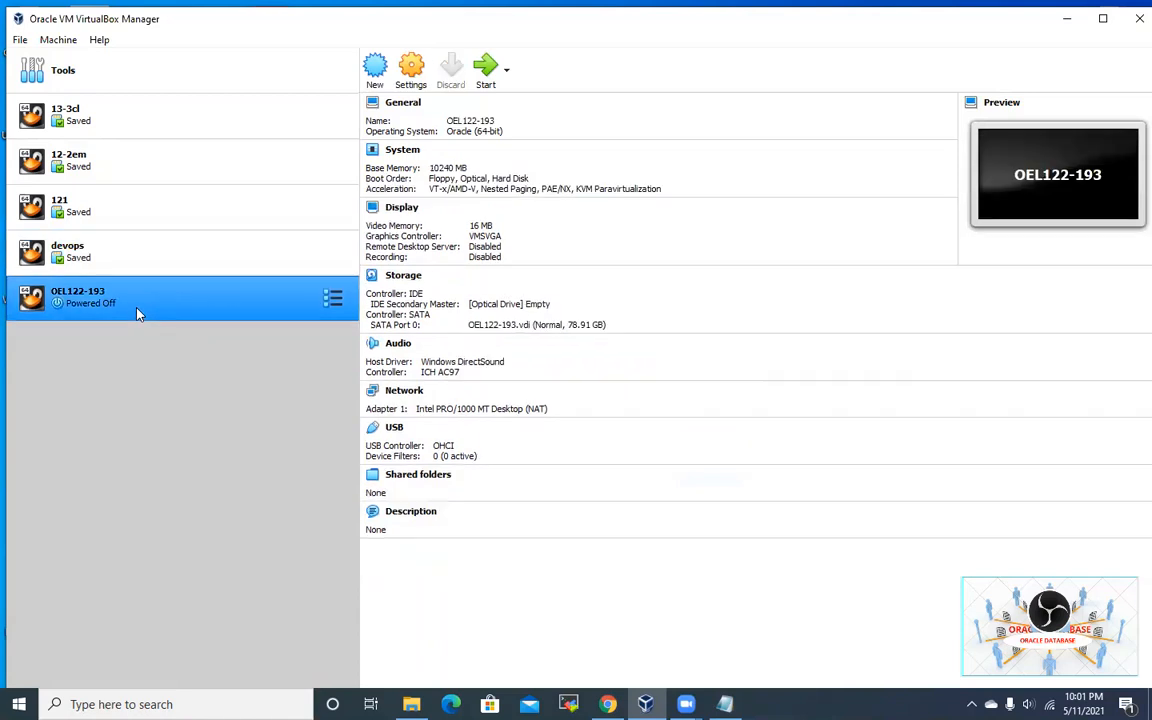
click(486, 68)
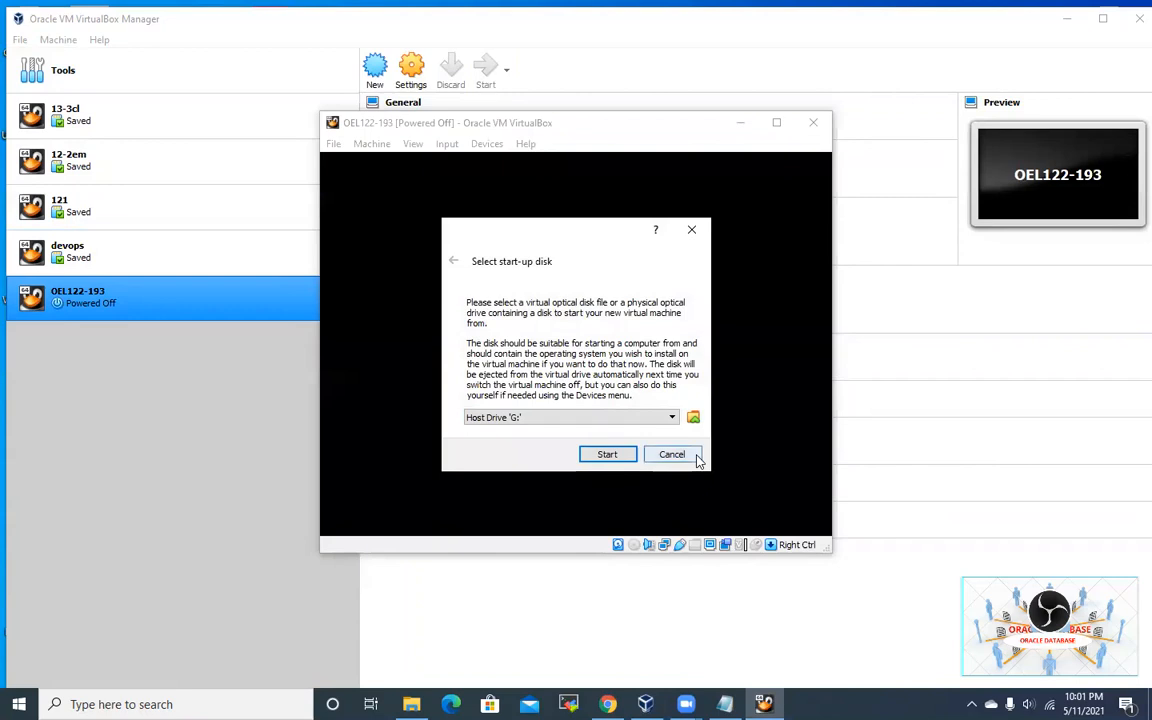
Step: Add V983339-01.iso as the start-up disc and boot the machine from it
click(693, 417)
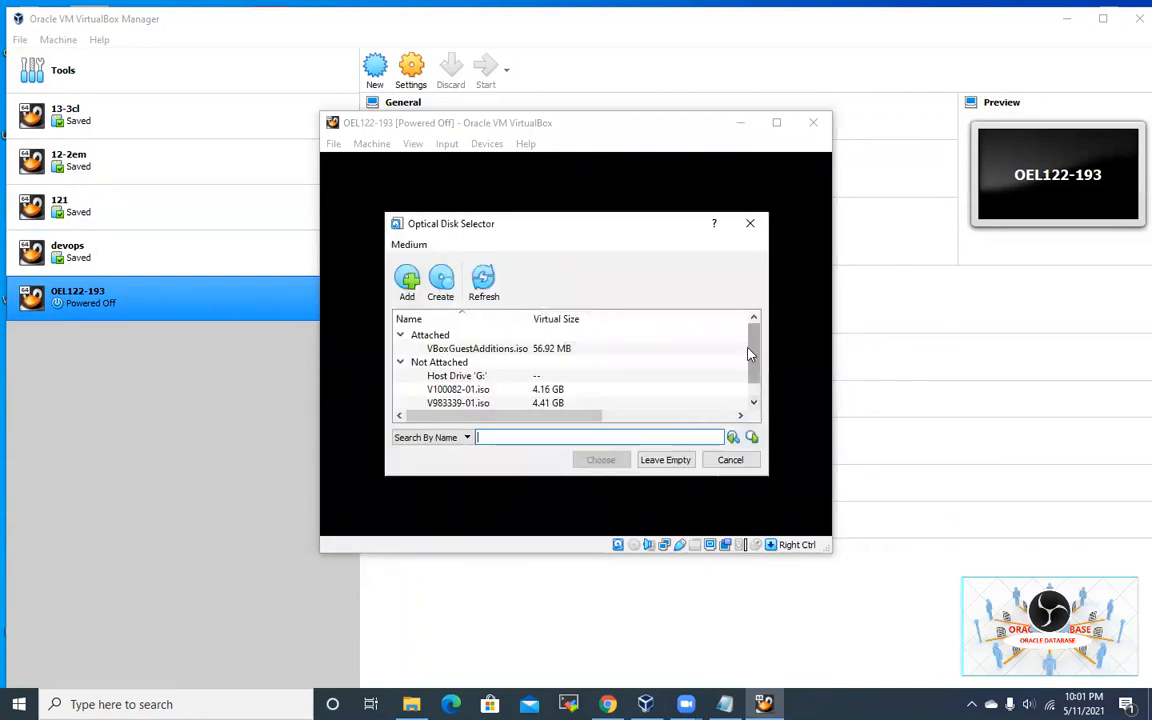
scroll(753, 360, down, 1)
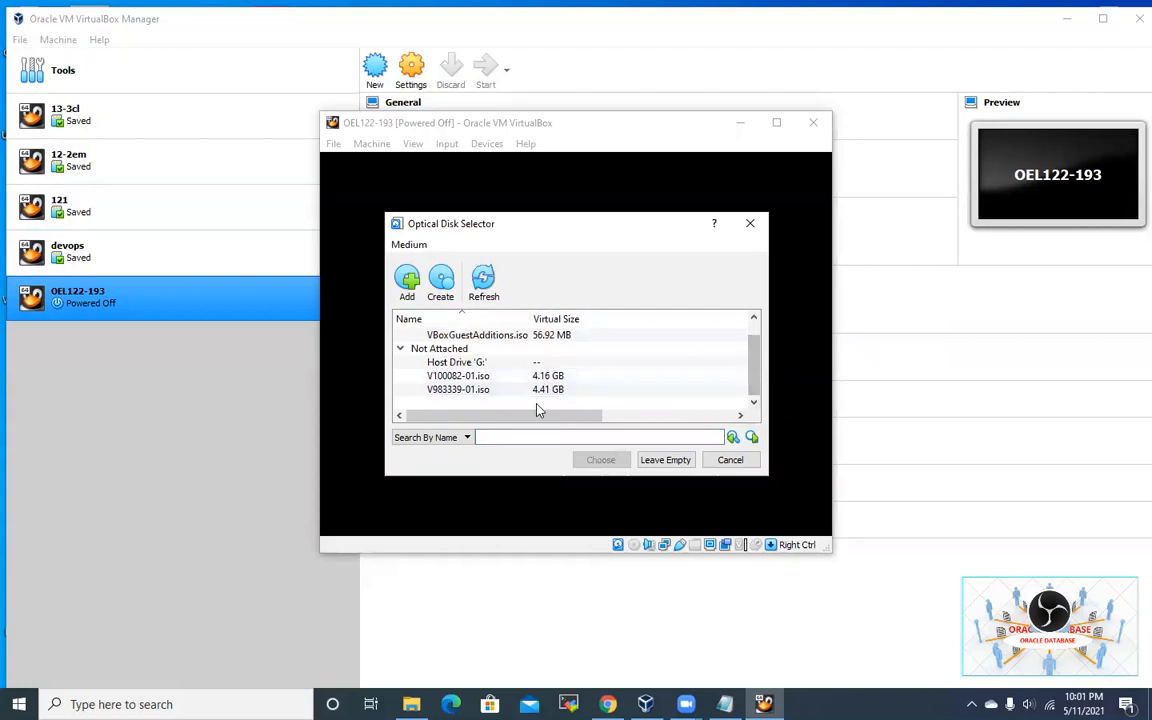
click(476, 390)
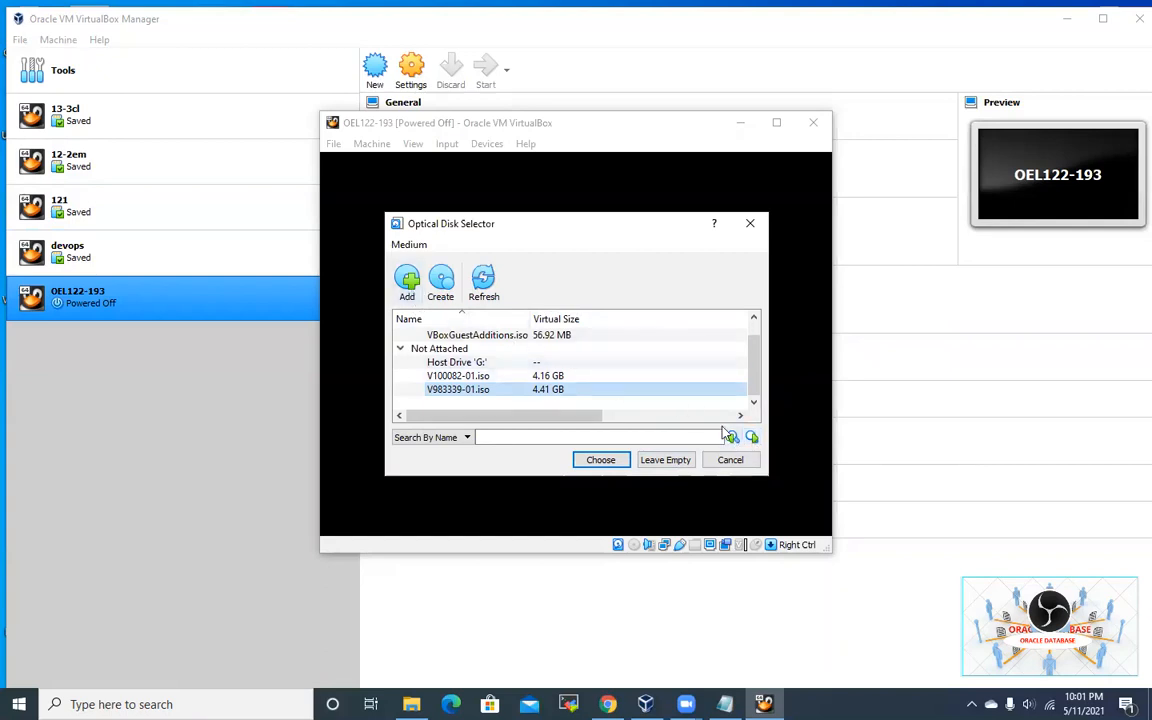
click(407, 296)
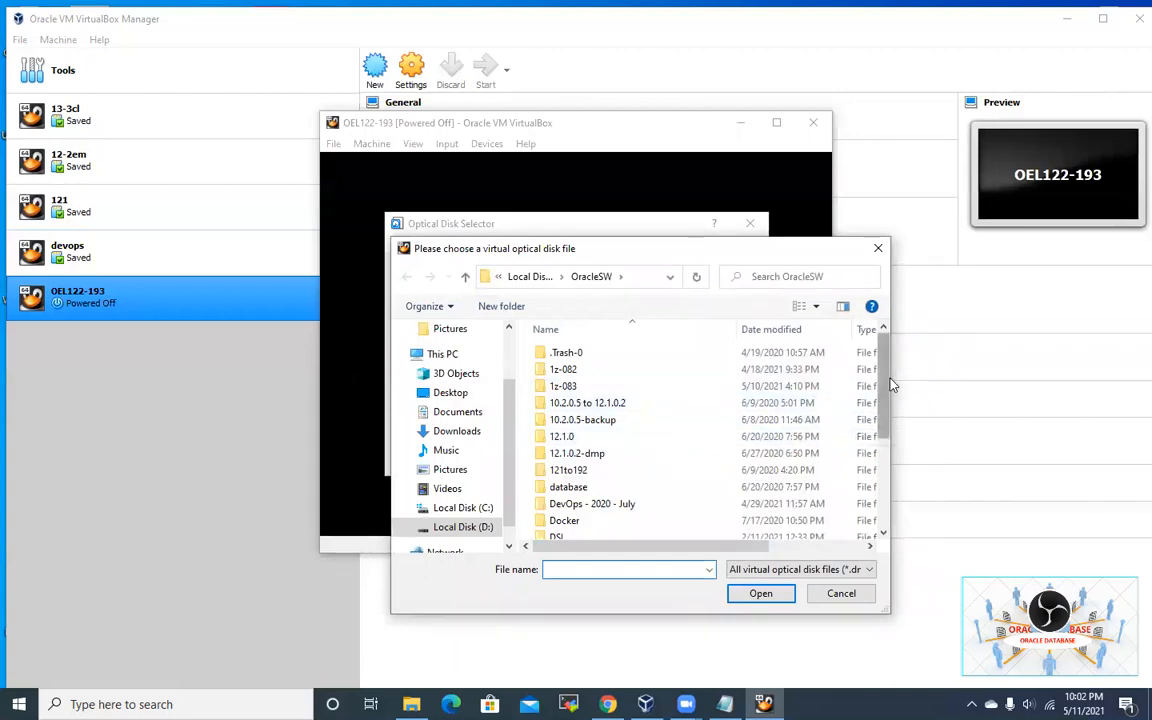
drag(892, 380, 905, 481)
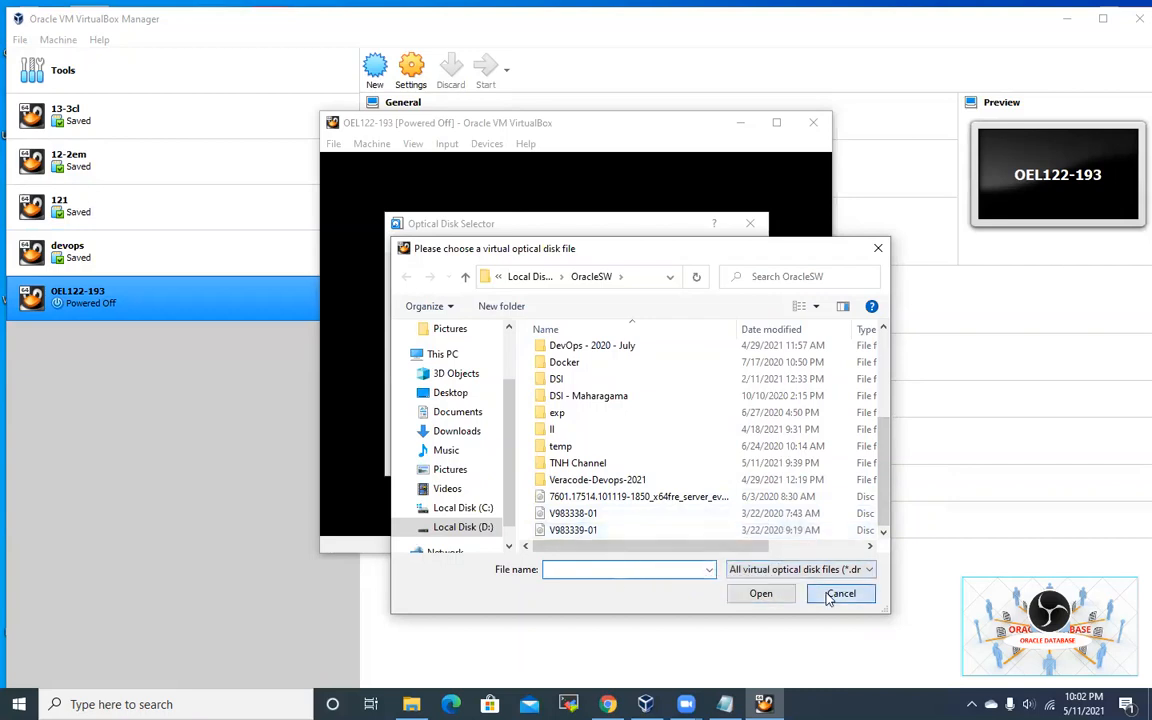
double_click(700, 531)
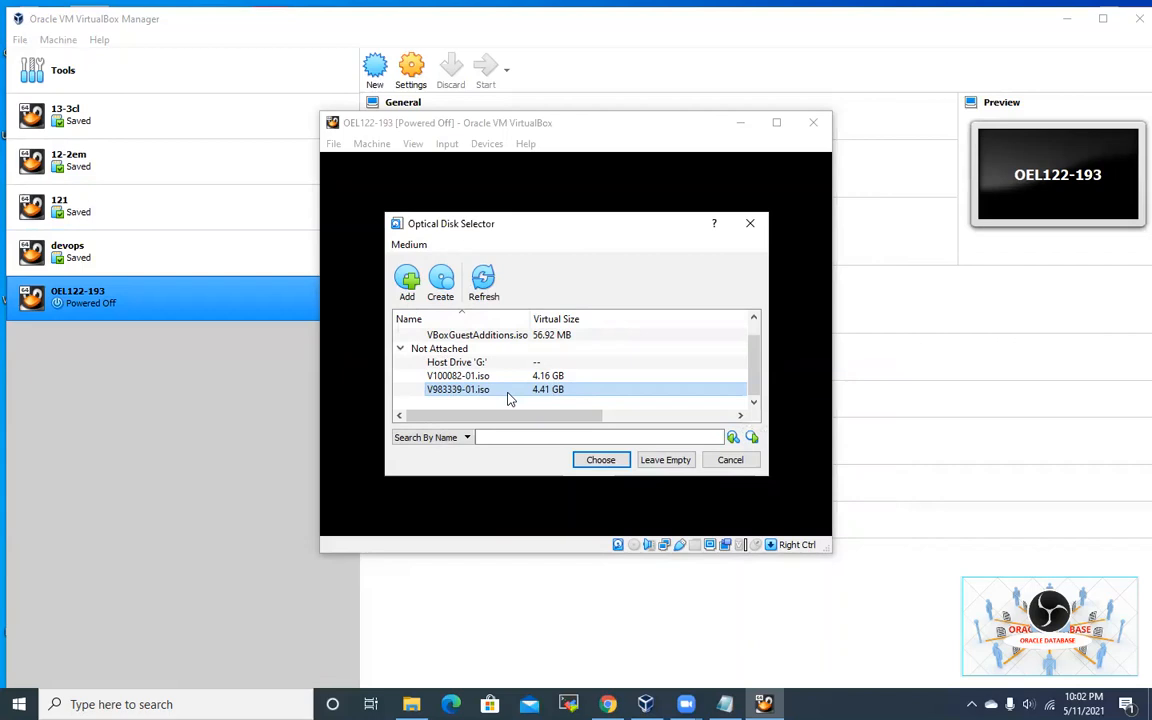
click(619, 464)
click(612, 456)
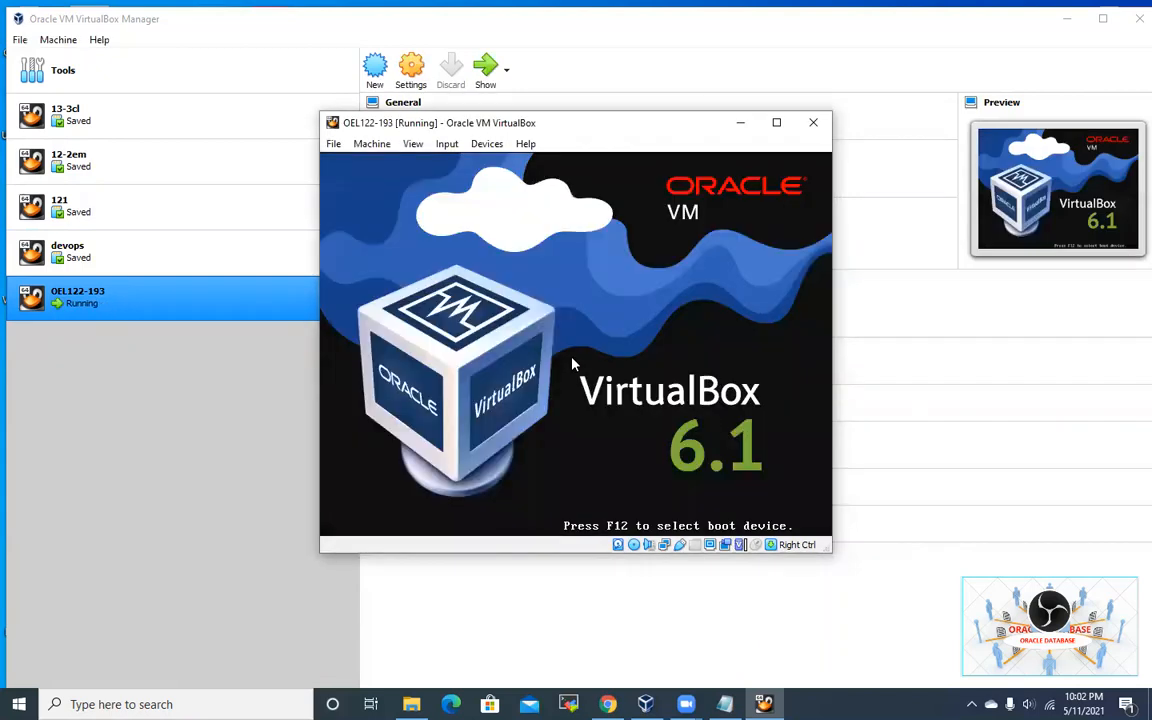
Step: Maximize the VM window and boot Install Oracle Linux 7.7 from the boot menu
click(776, 122)
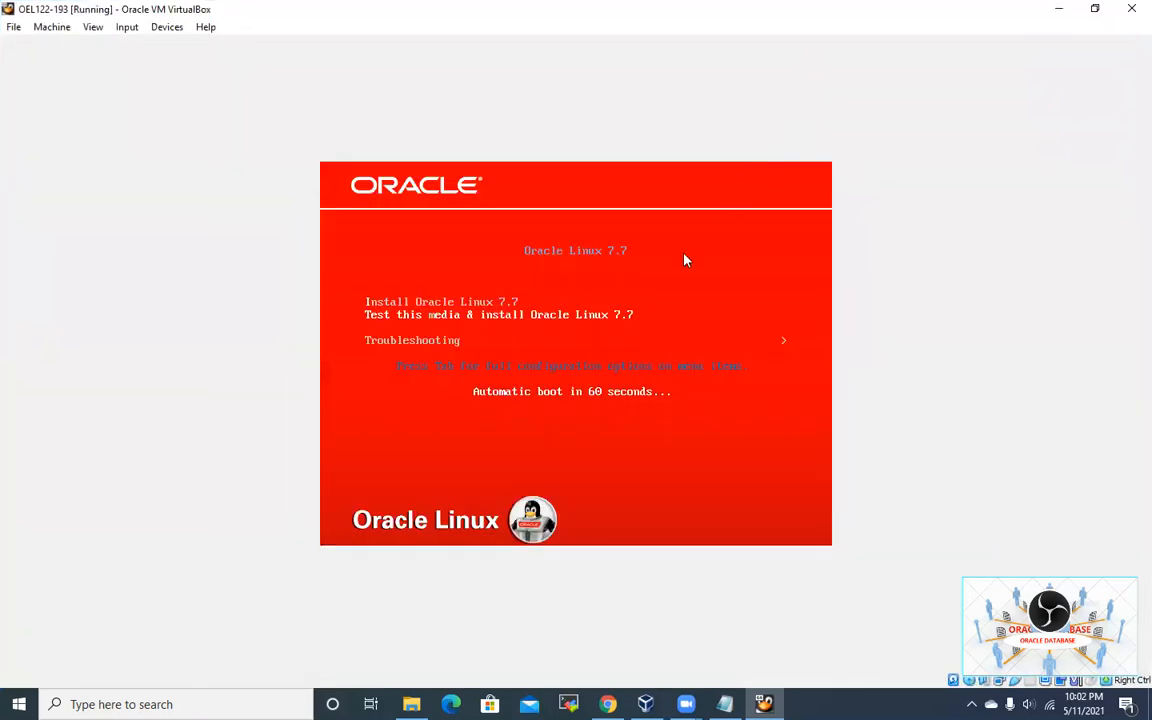
key(Up)
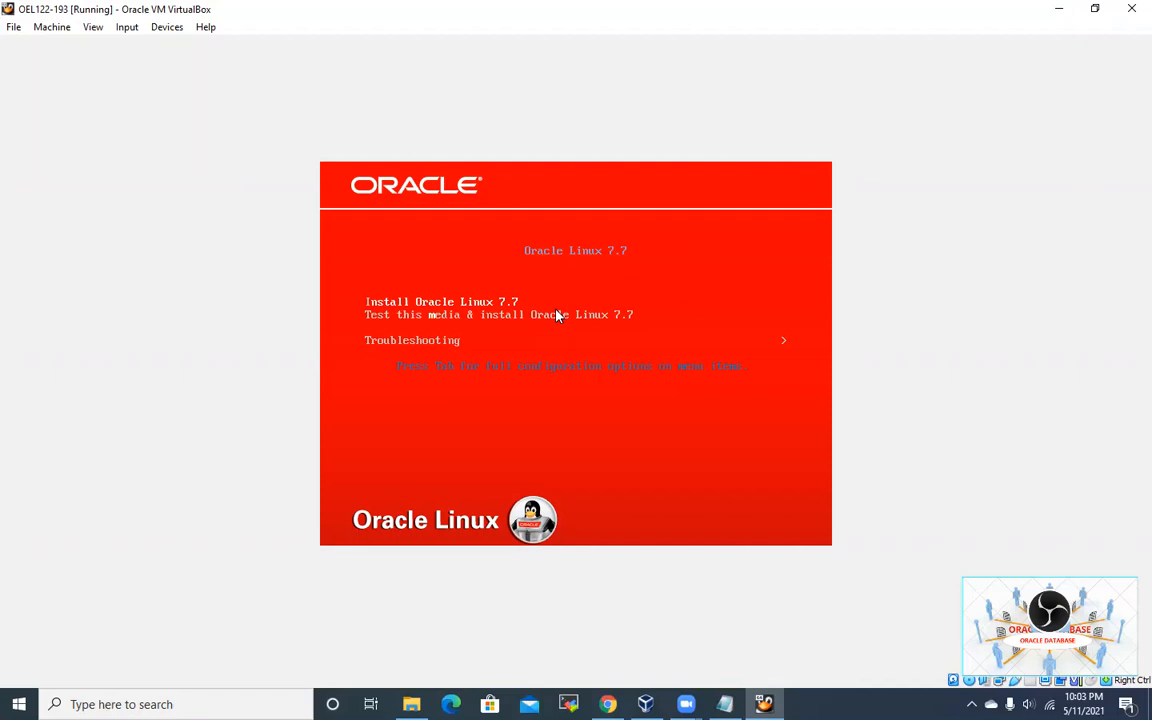
key(Return)
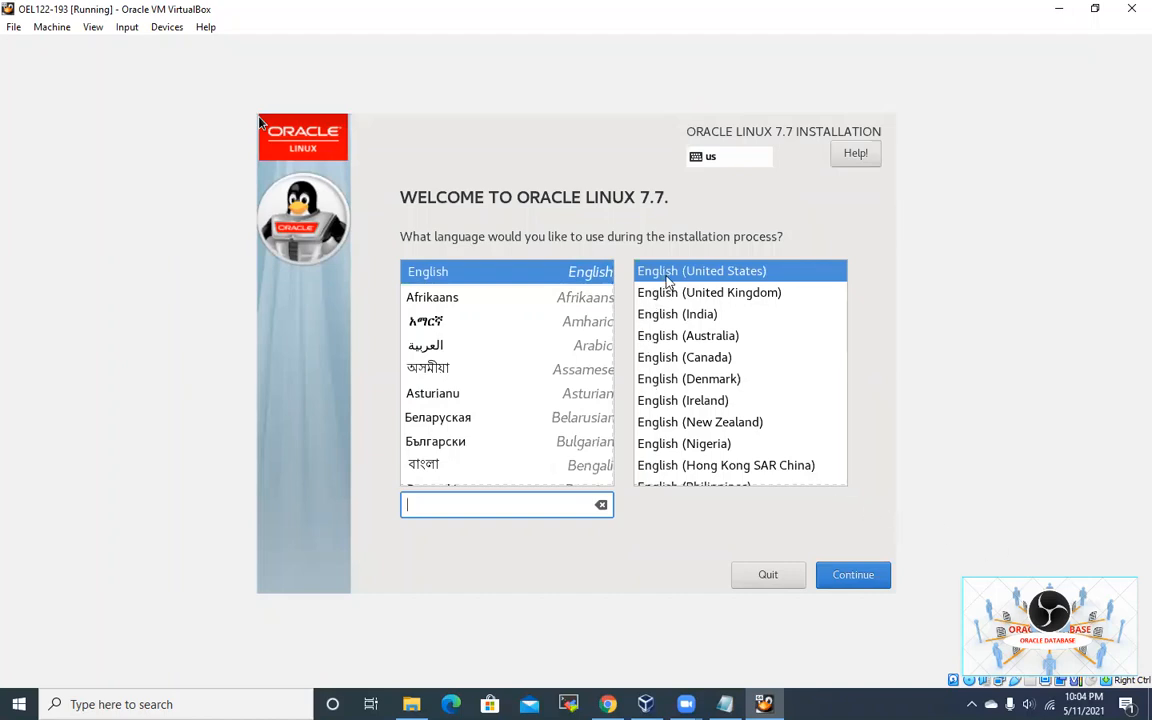
Step: Let the VM capture keyboard and mouse, then continue with English (United States)
click(818, 538)
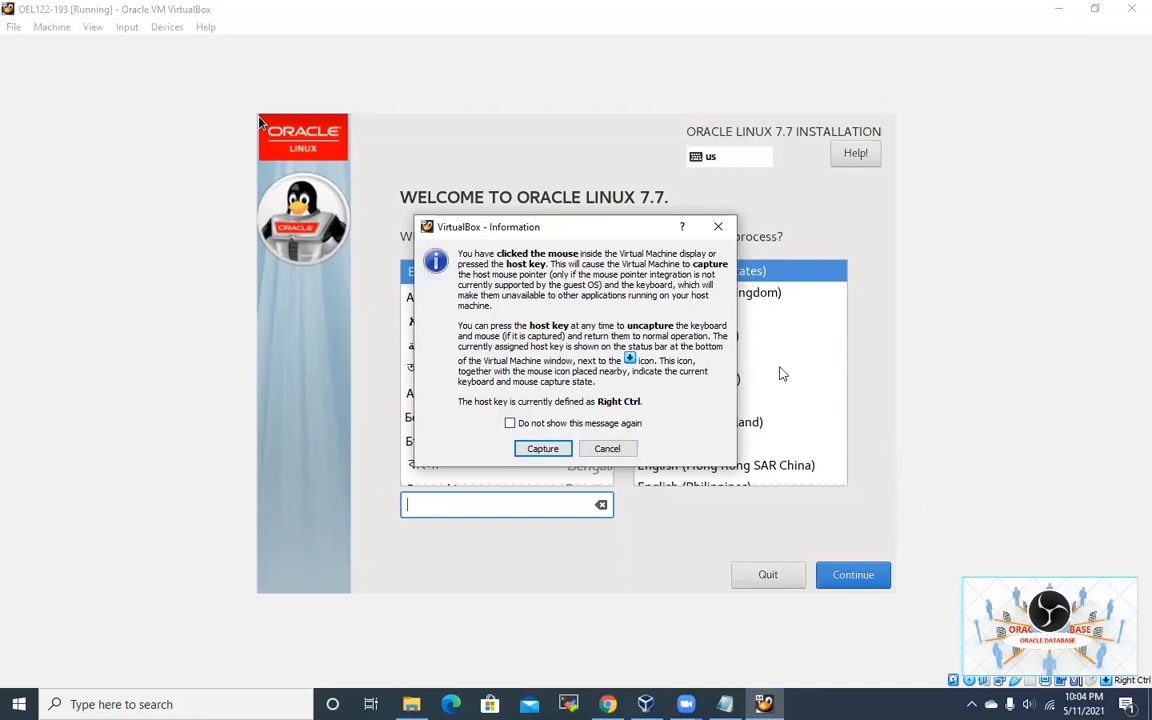
click(543, 448)
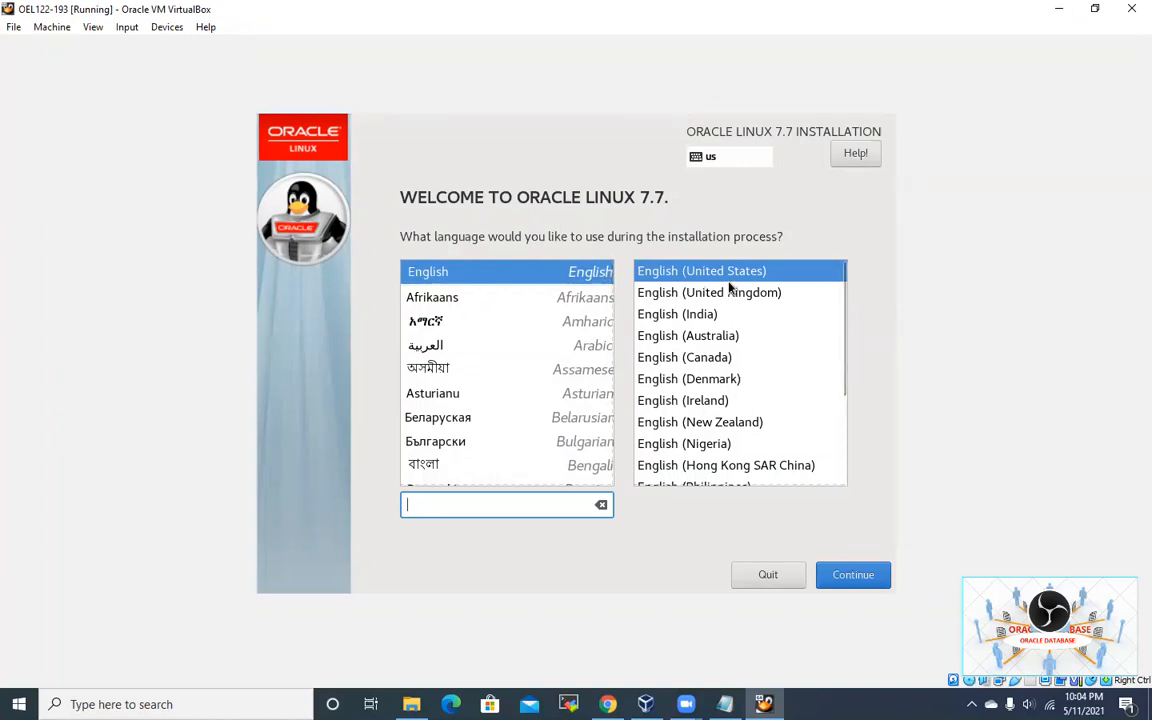
click(851, 580)
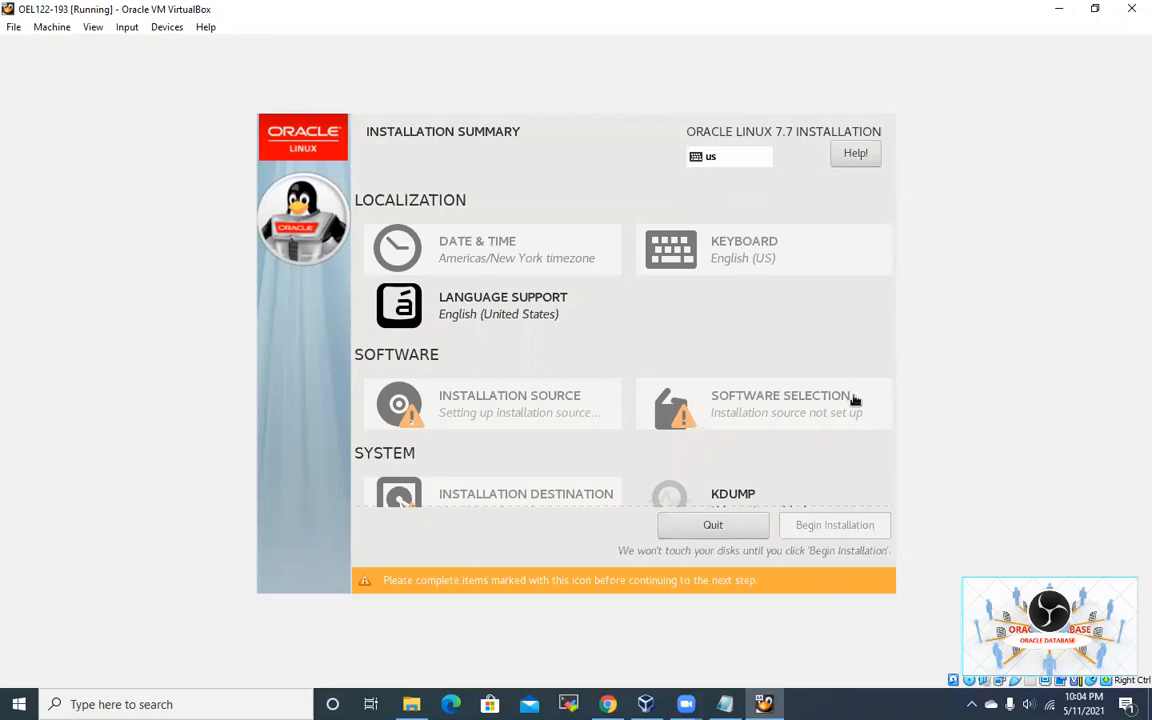
Step: Go to Software Selection from the Installation Summary
scroll(775, 387, down, 2)
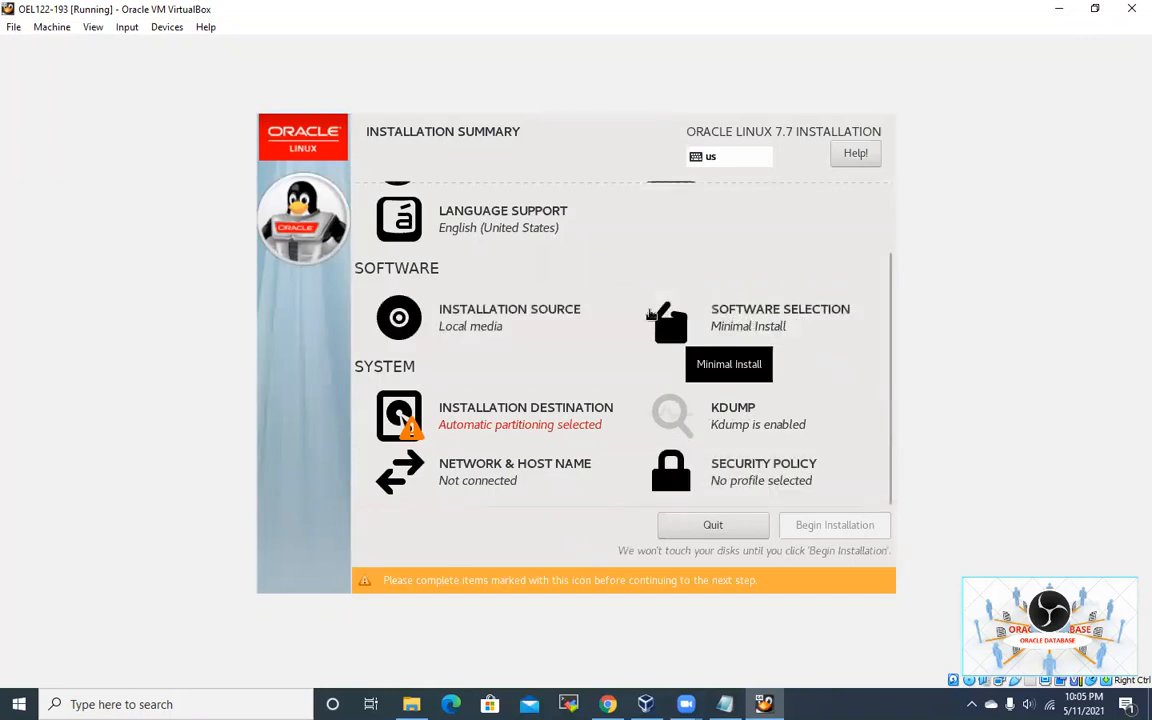
click(770, 325)
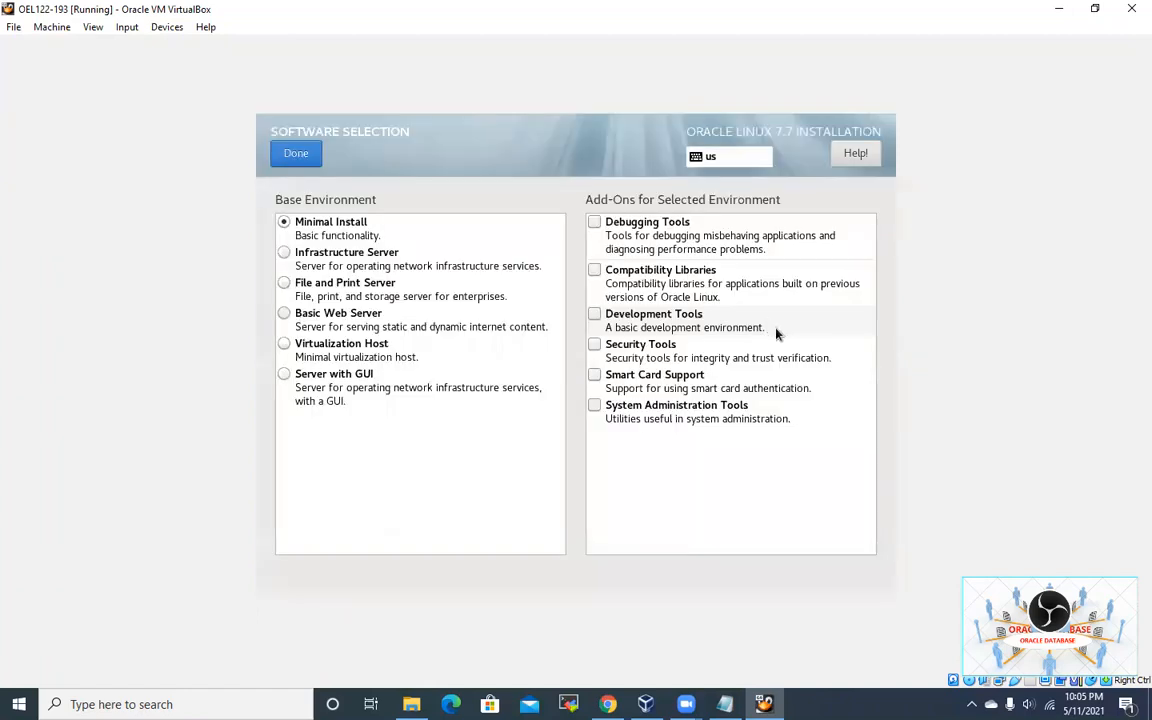
Step: Choose Server with GUI as base environment and add the KDE add-on
click(290, 381)
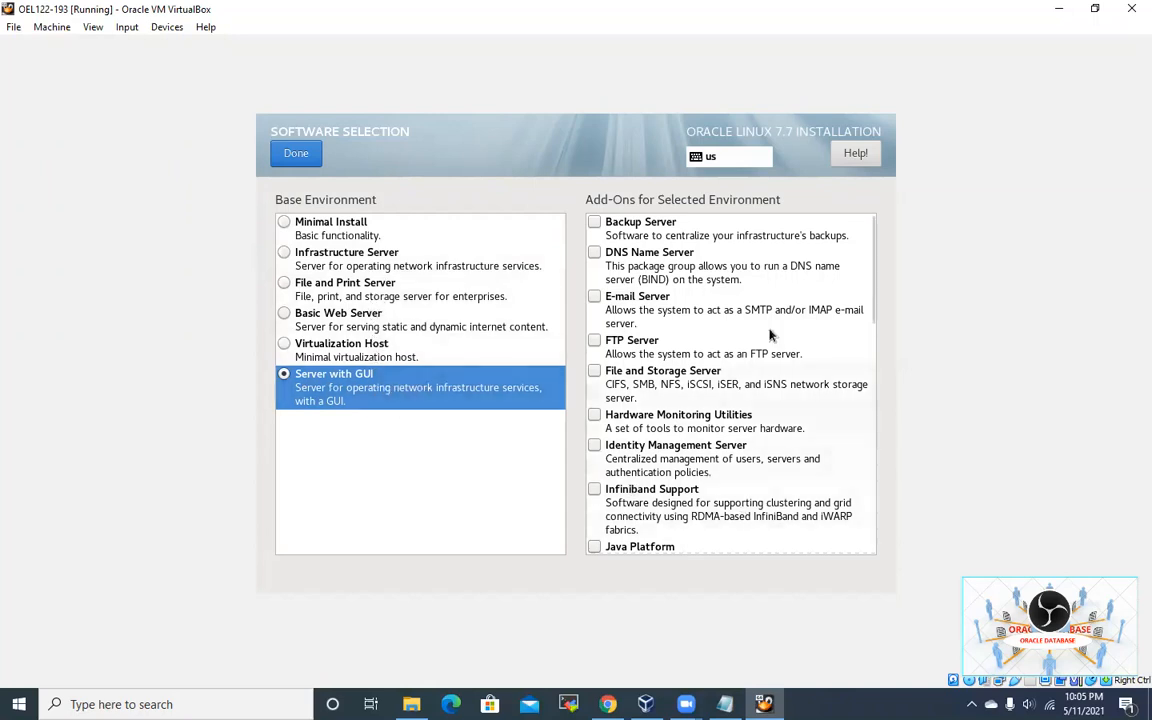
scroll(707, 315, down, 2)
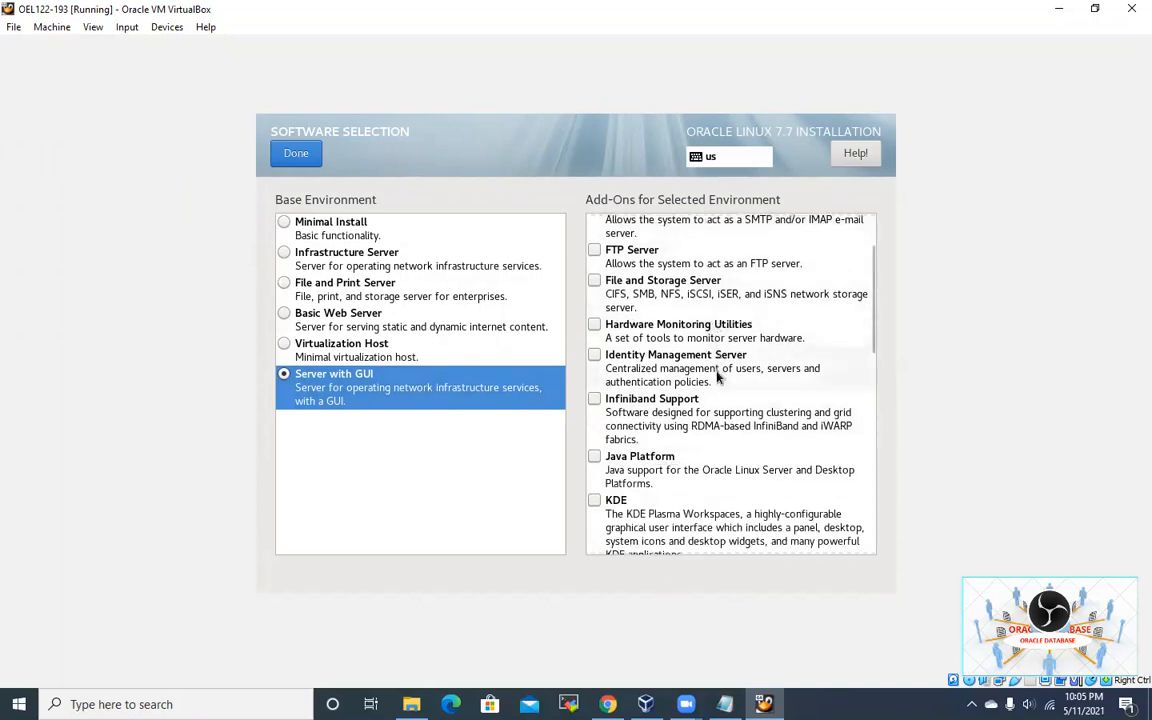
scroll(717, 389, down, 2)
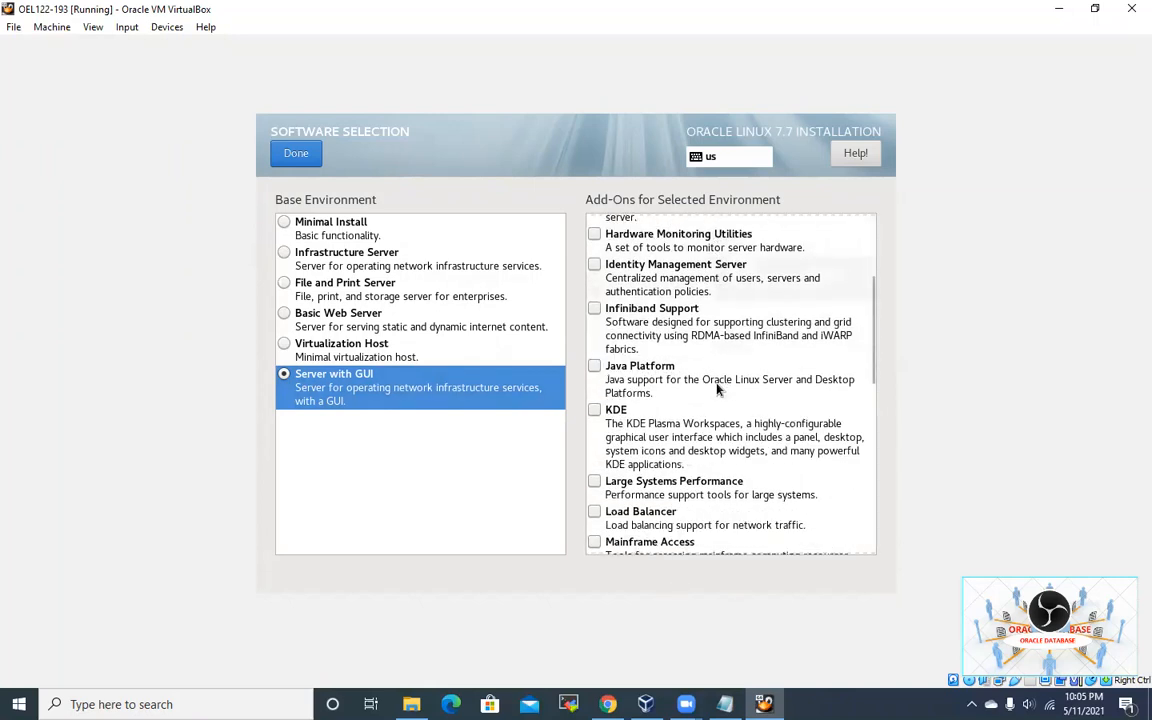
click(598, 419)
Step: Add System Administration Tools and Compatibility Libraries add-ons, then confirm the selection
scroll(748, 456, down, 2)
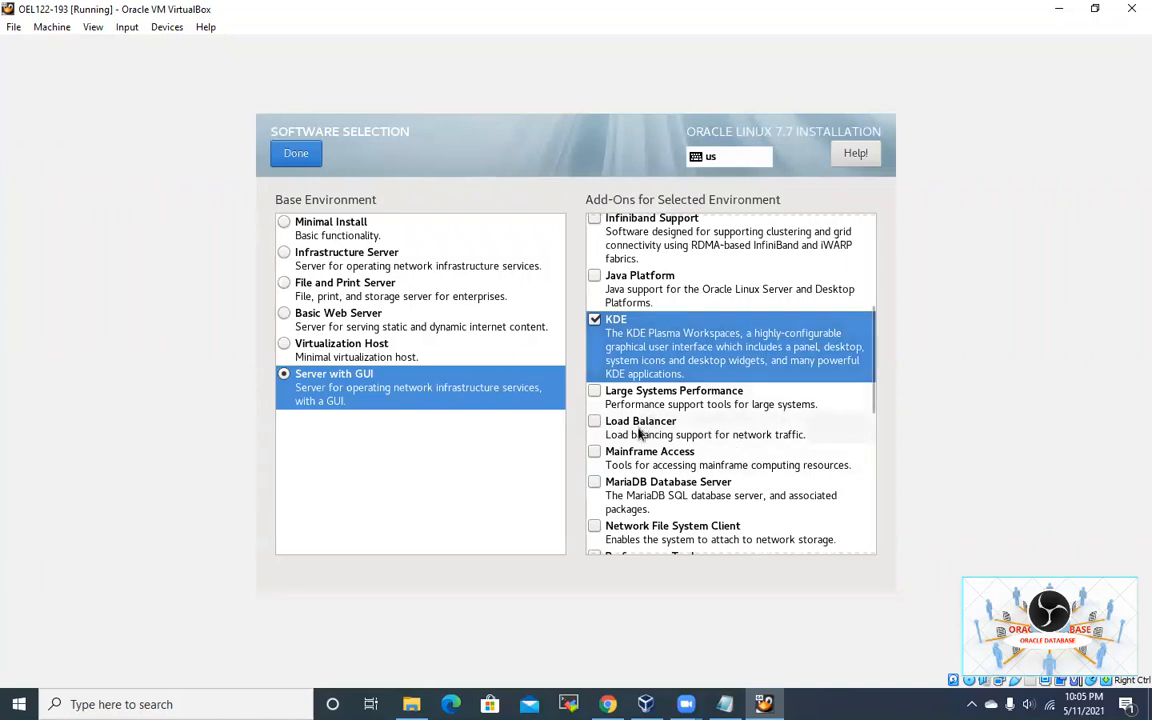
scroll(640, 432, down, 3)
scroll(640, 432, down, 4)
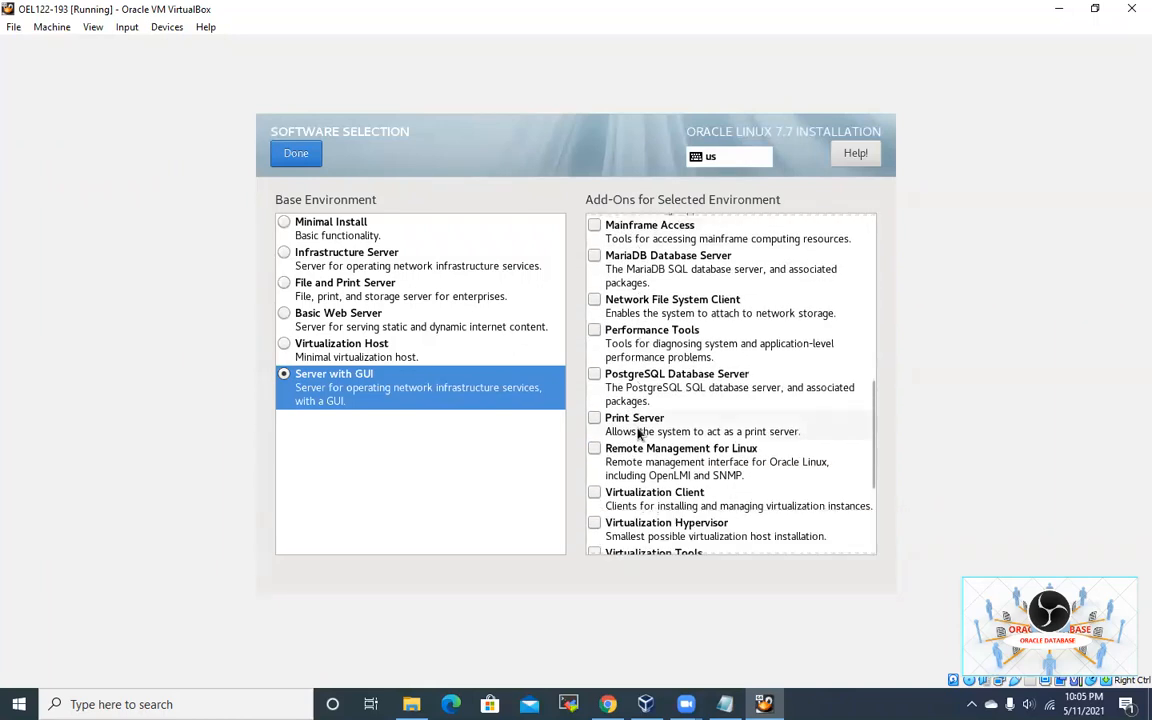
scroll(638, 432, down, 3)
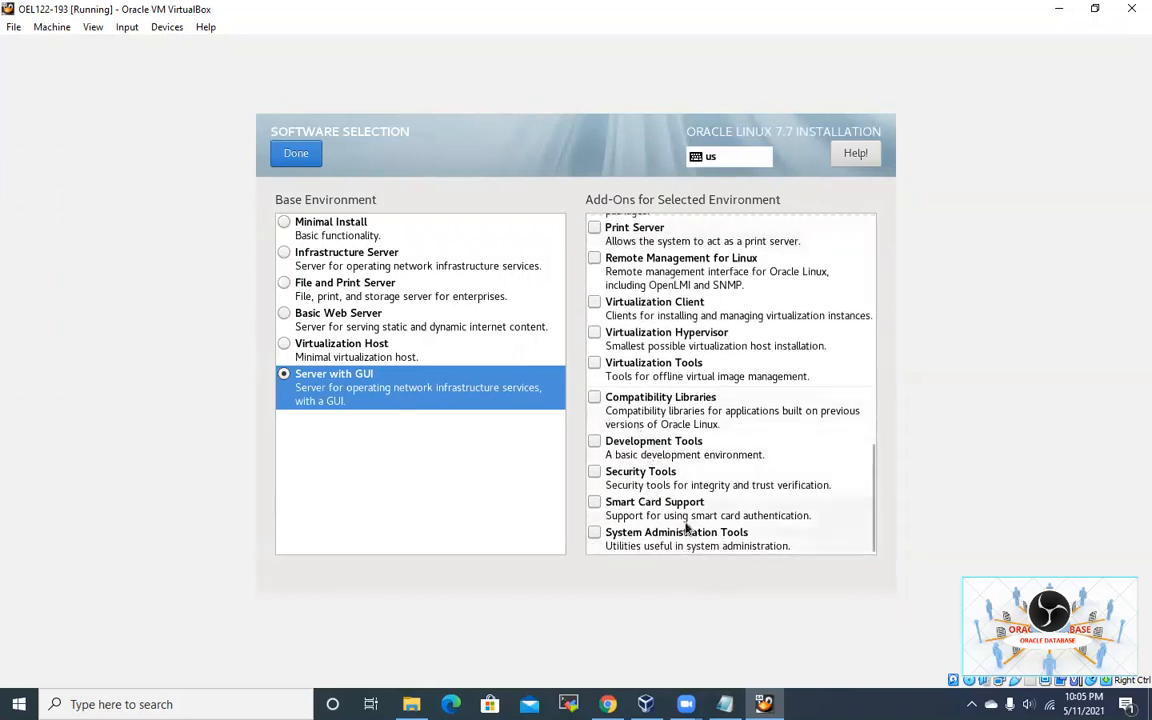
click(595, 535)
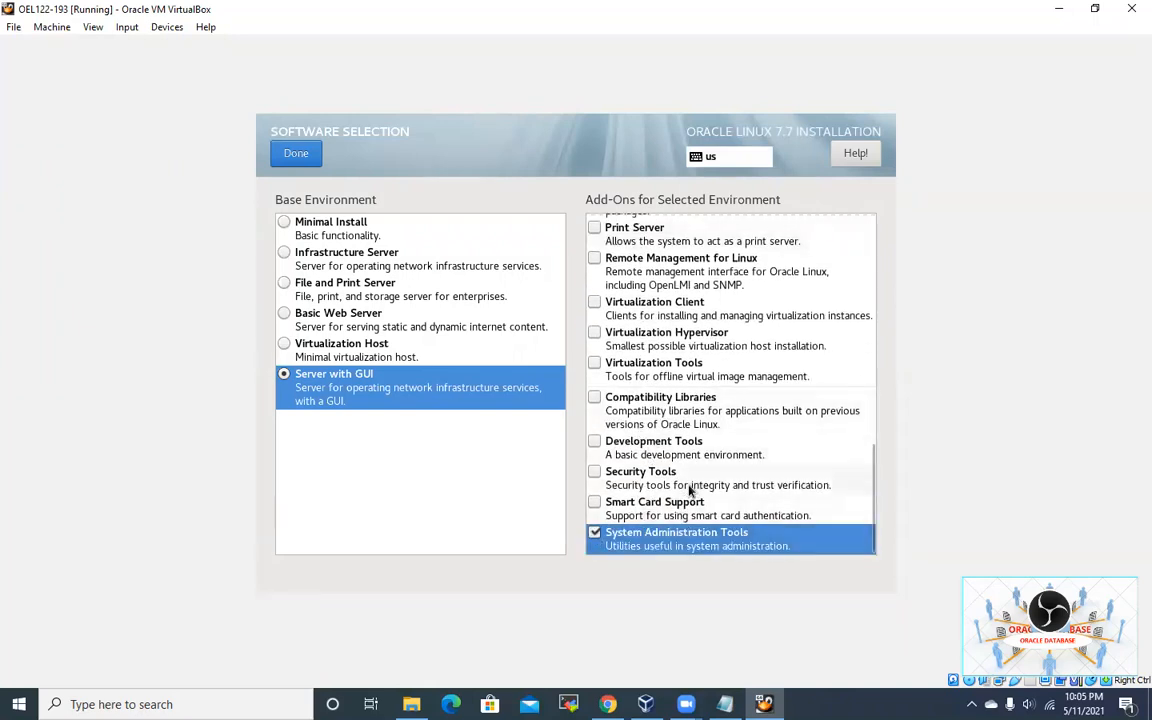
click(595, 399)
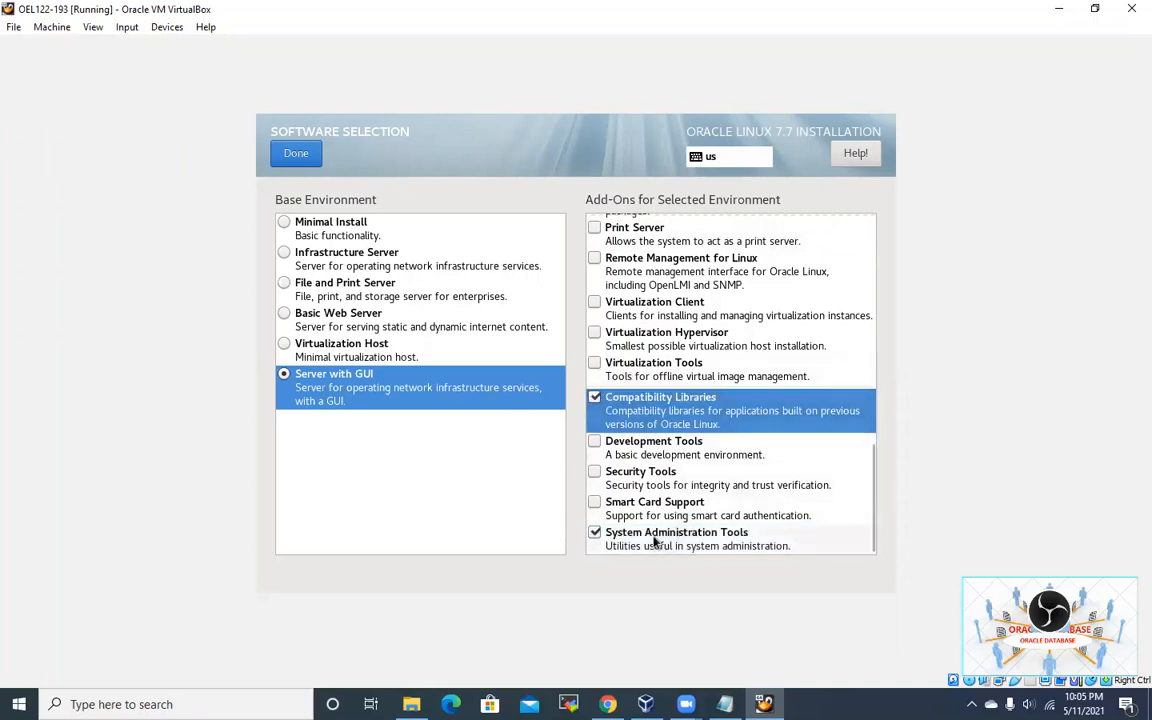
scroll(621, 406, up, 10)
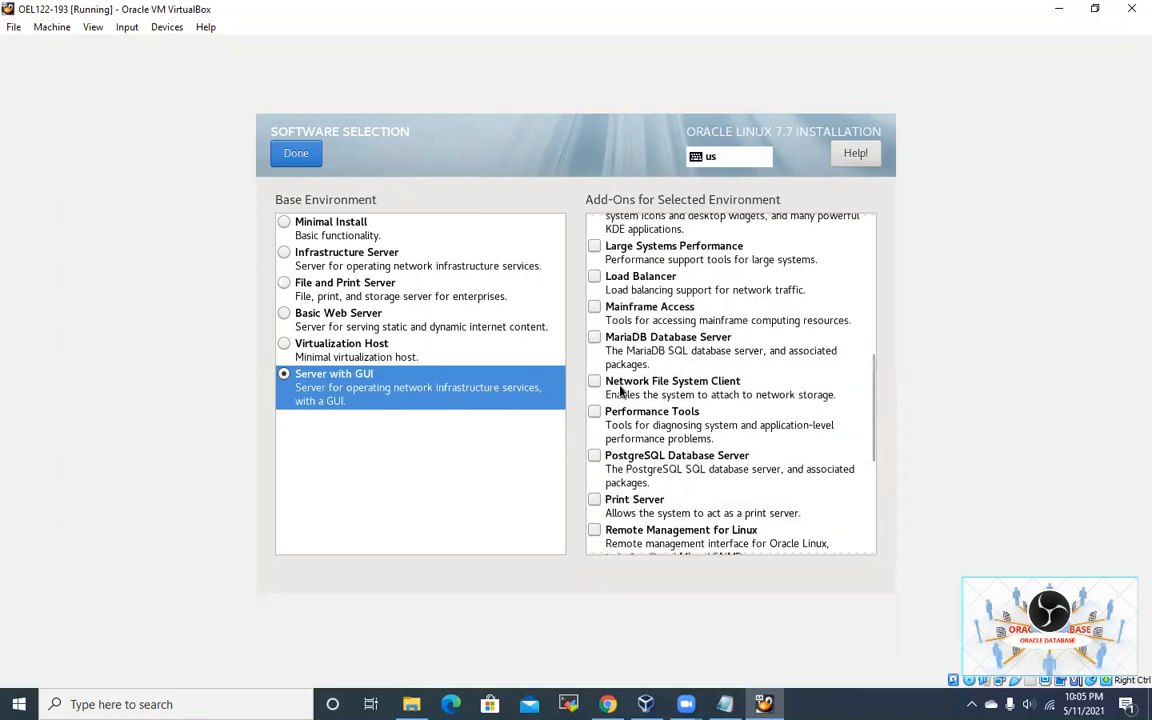
scroll(621, 391, up, 3)
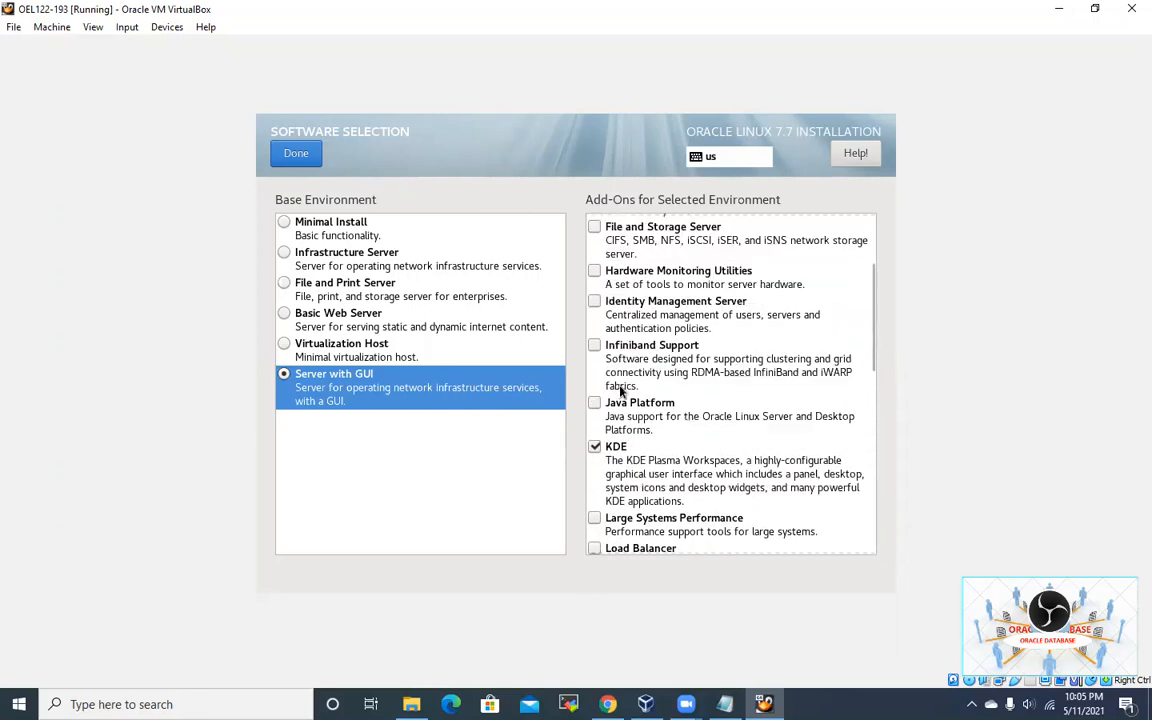
click(281, 153)
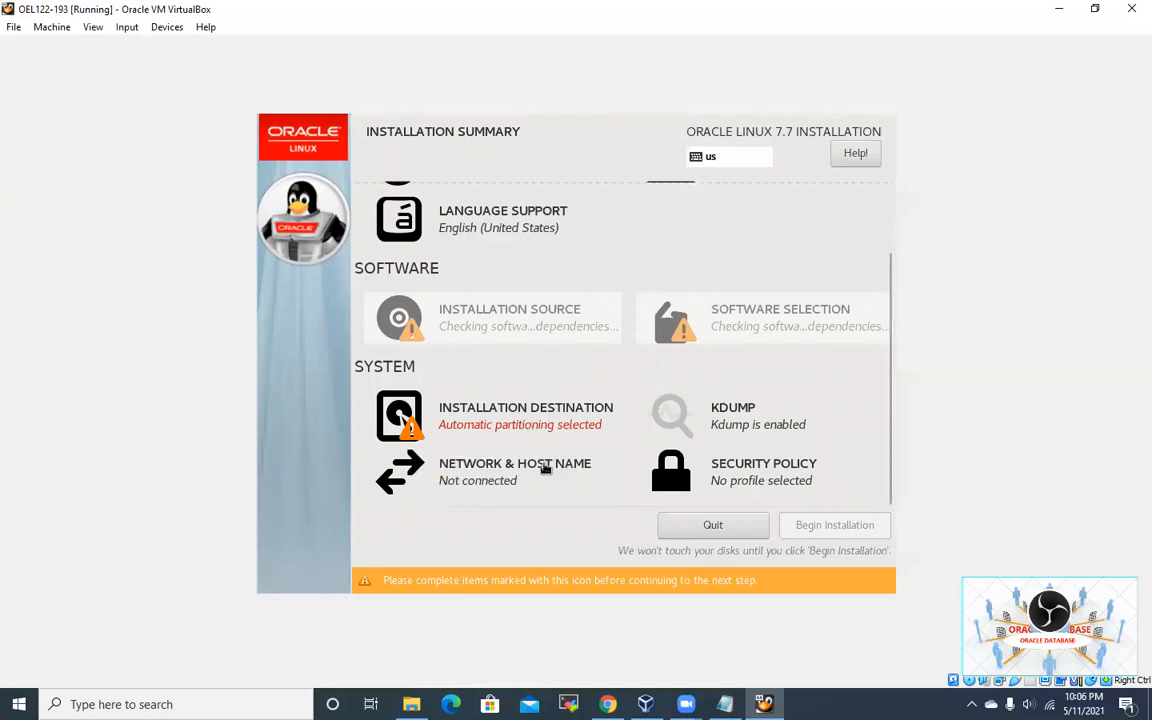
Step: Go to Installation Destination showing the 78.91 GiB VBOX hard disk
click(513, 430)
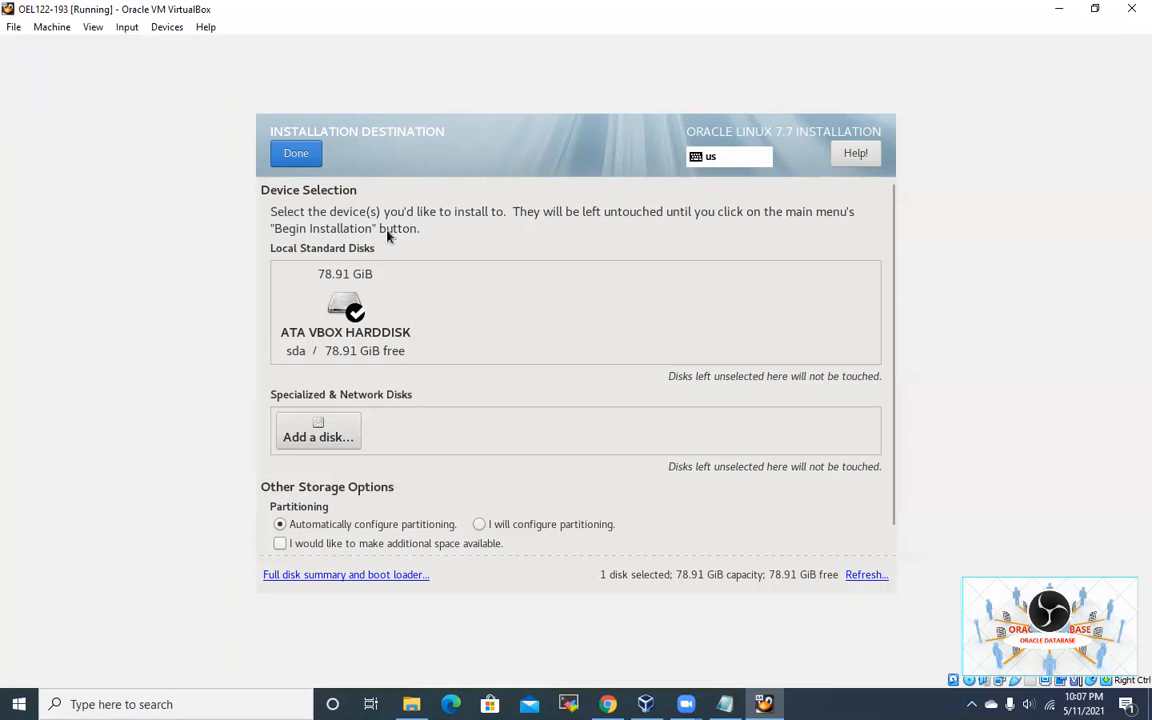
Step: Reselect the 78.91 GiB VBOX disk with automatic partitioning and confirm storage
click(377, 332)
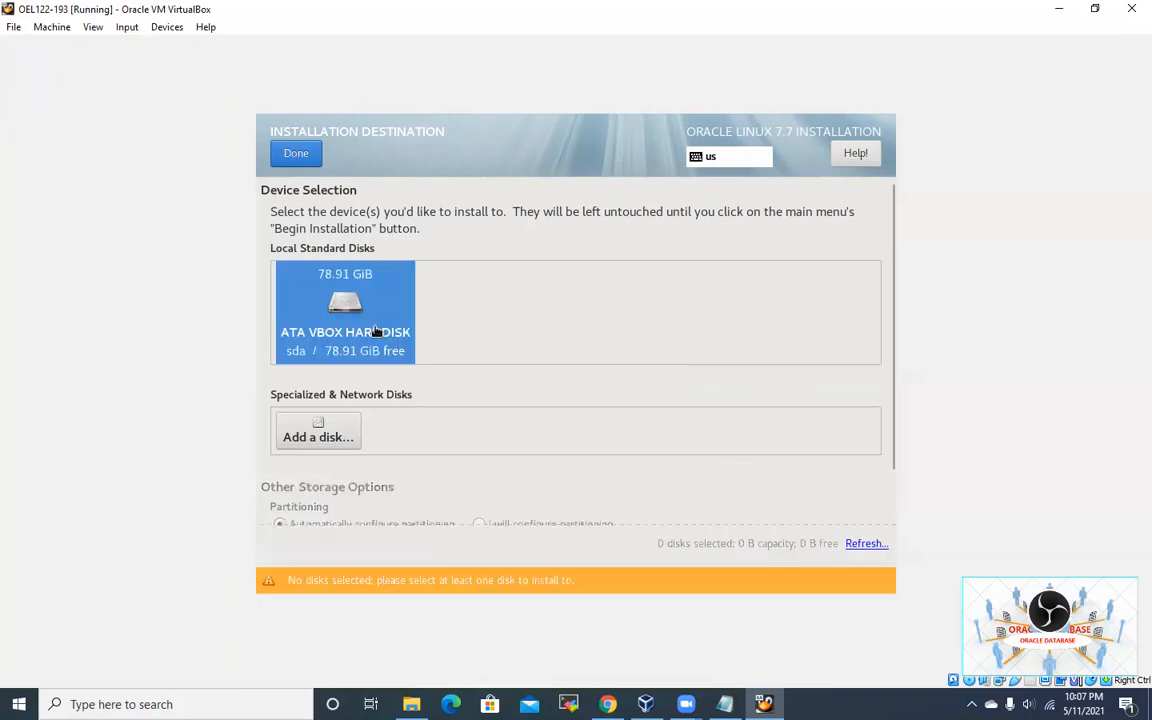
click(380, 320)
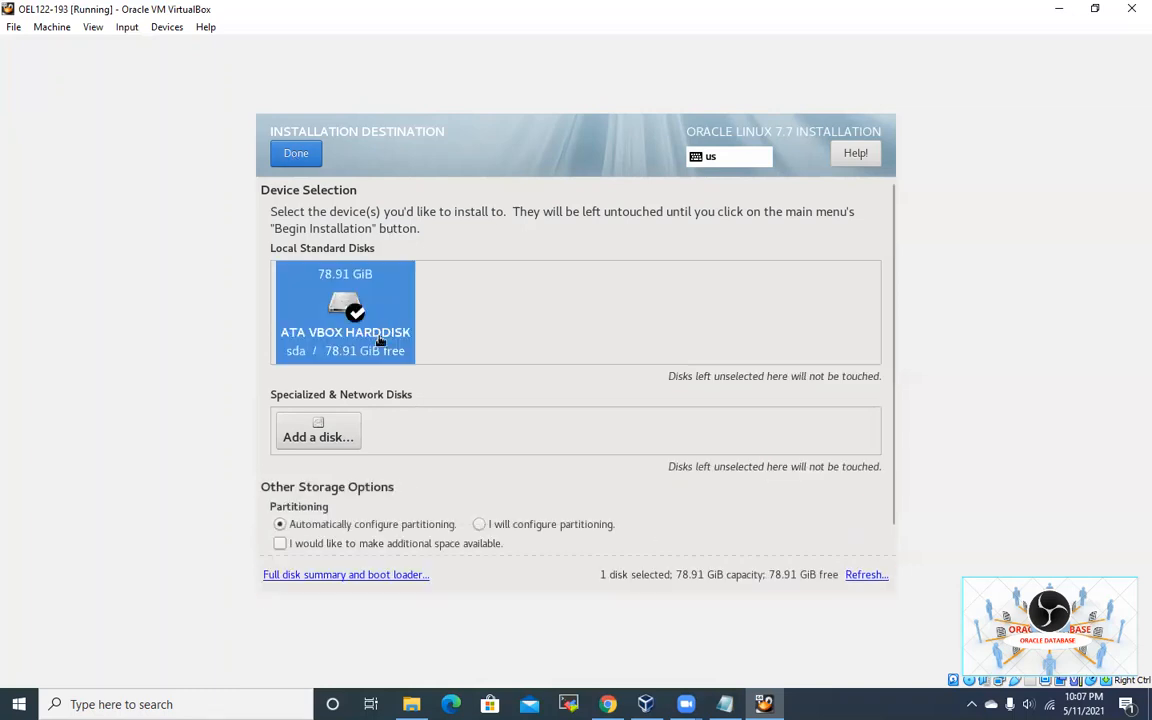
click(296, 156)
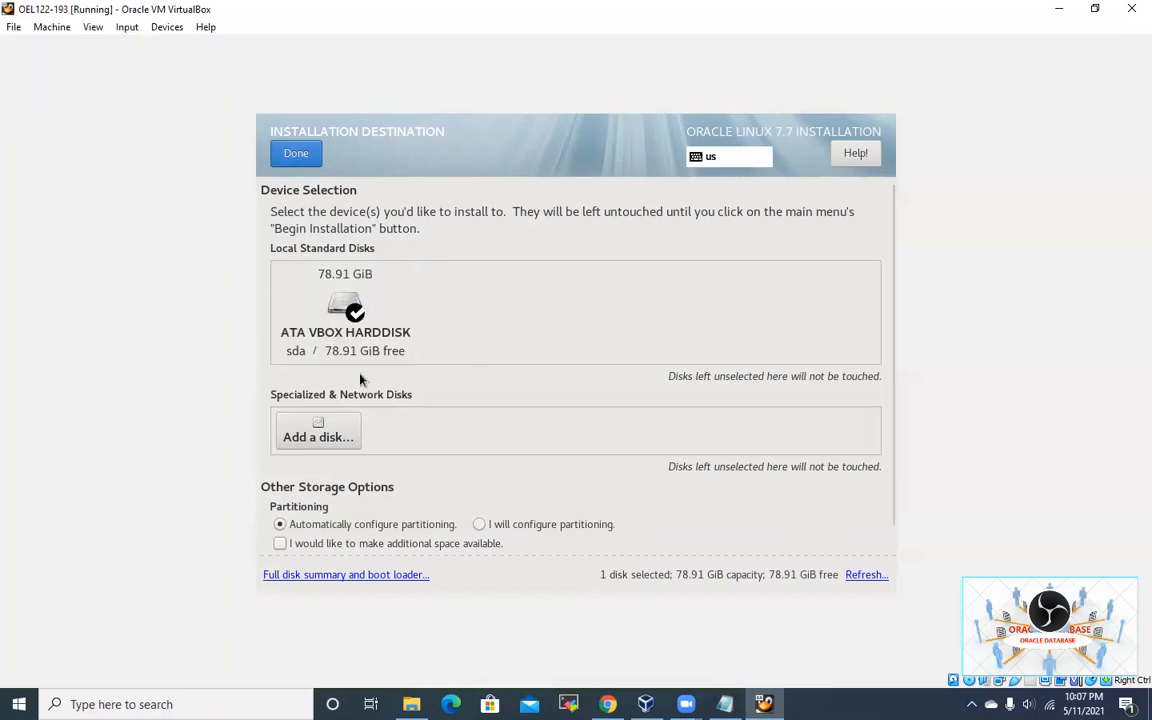
click(290, 157)
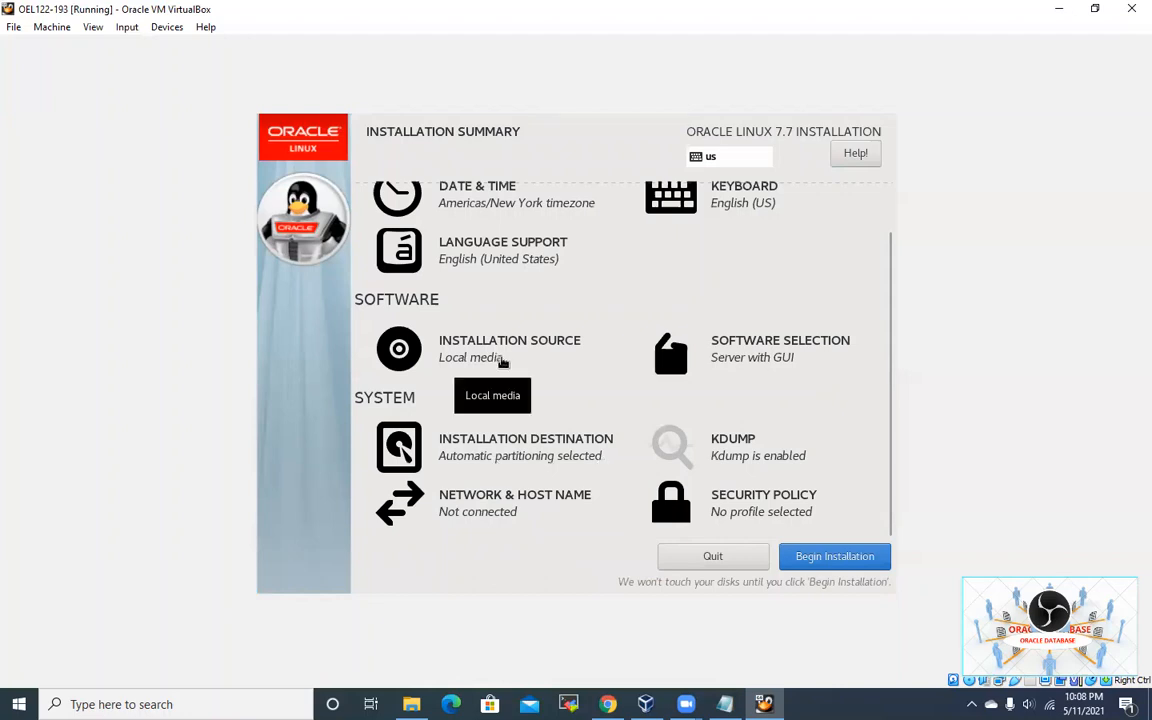
Step: Go to Network & Host Name from the Installation Summary
scroll(752, 415, up, 1)
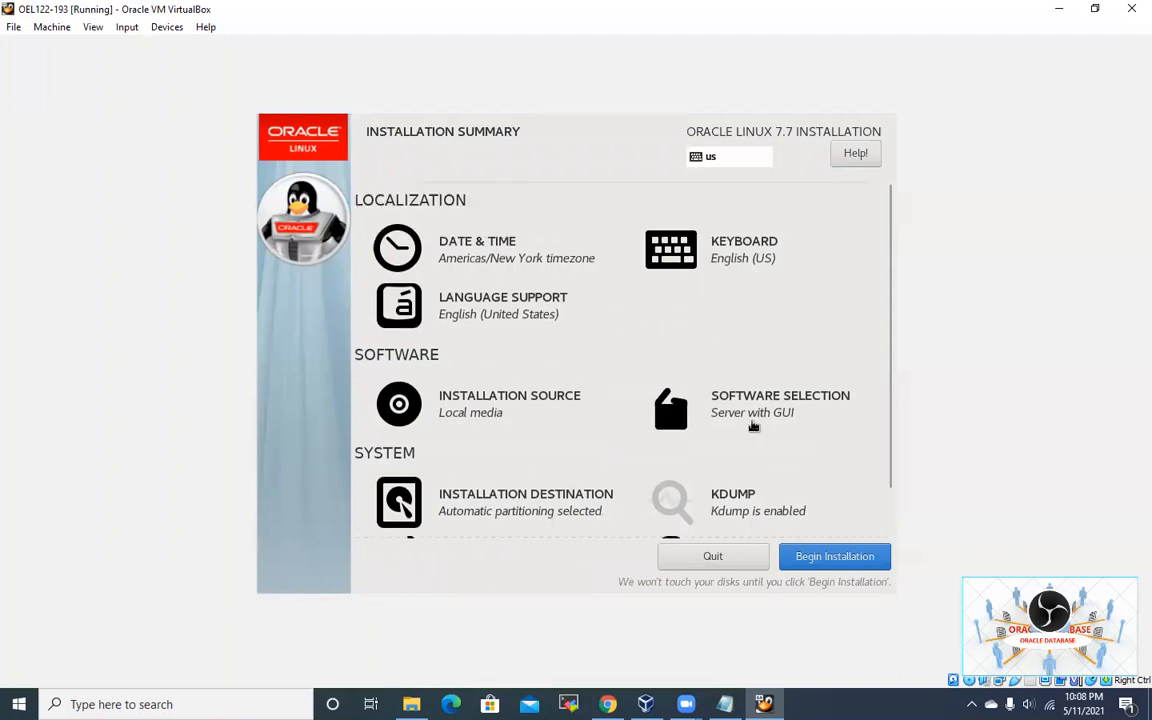
scroll(754, 426, down, 1)
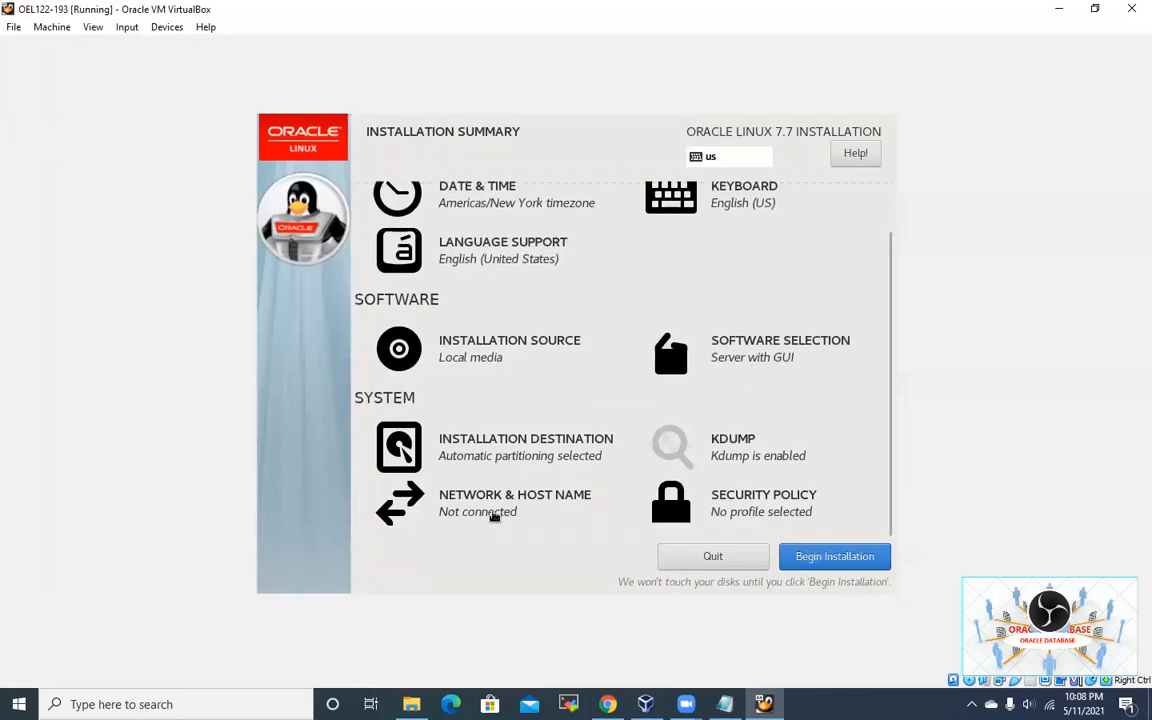
click(494, 516)
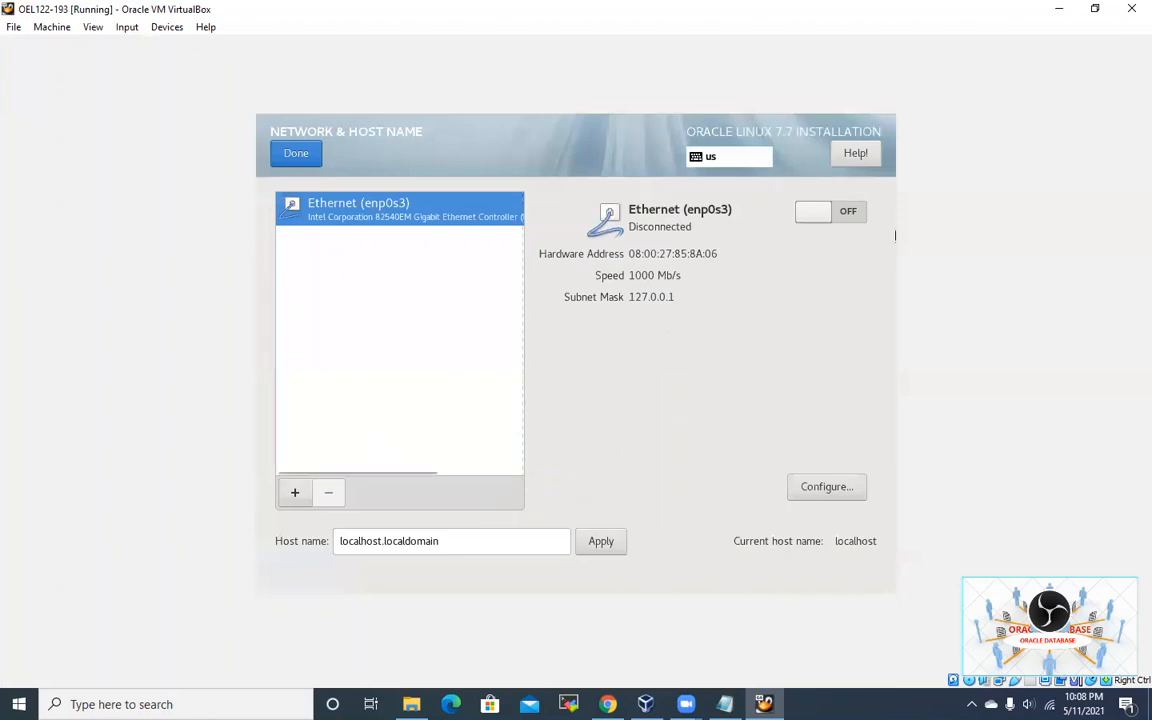
Step: Turn on Ethernet enp0s3 and apply host name localhost.localdomain
click(850, 212)
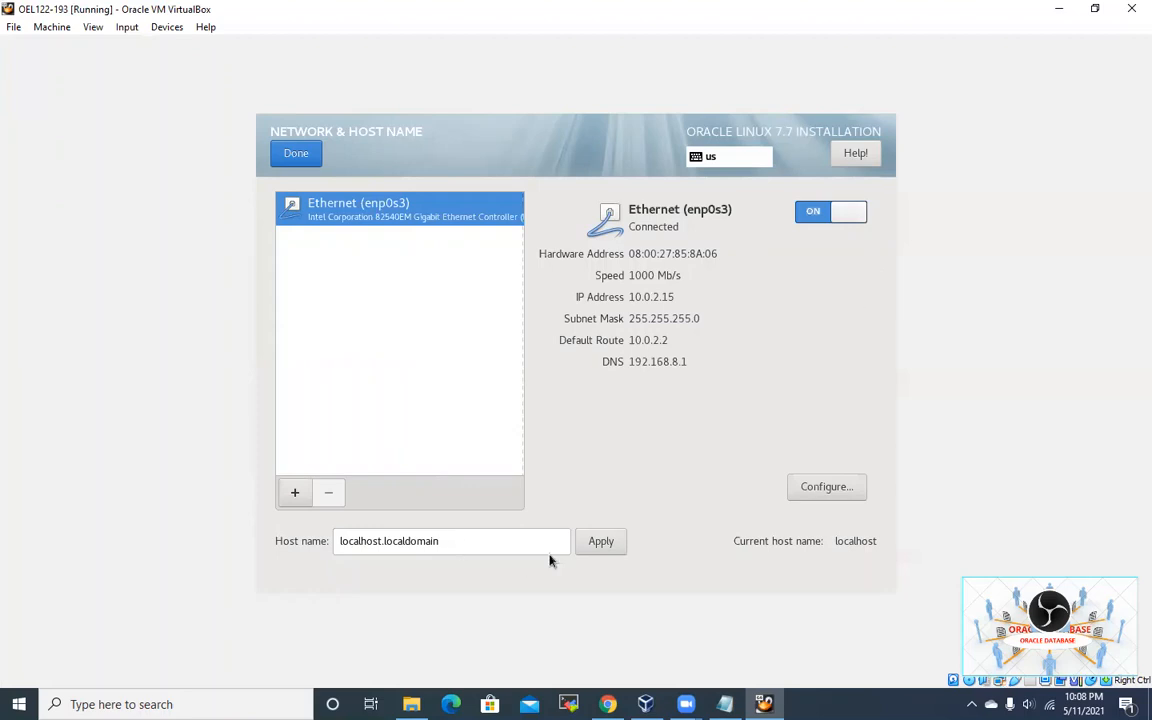
click(619, 551)
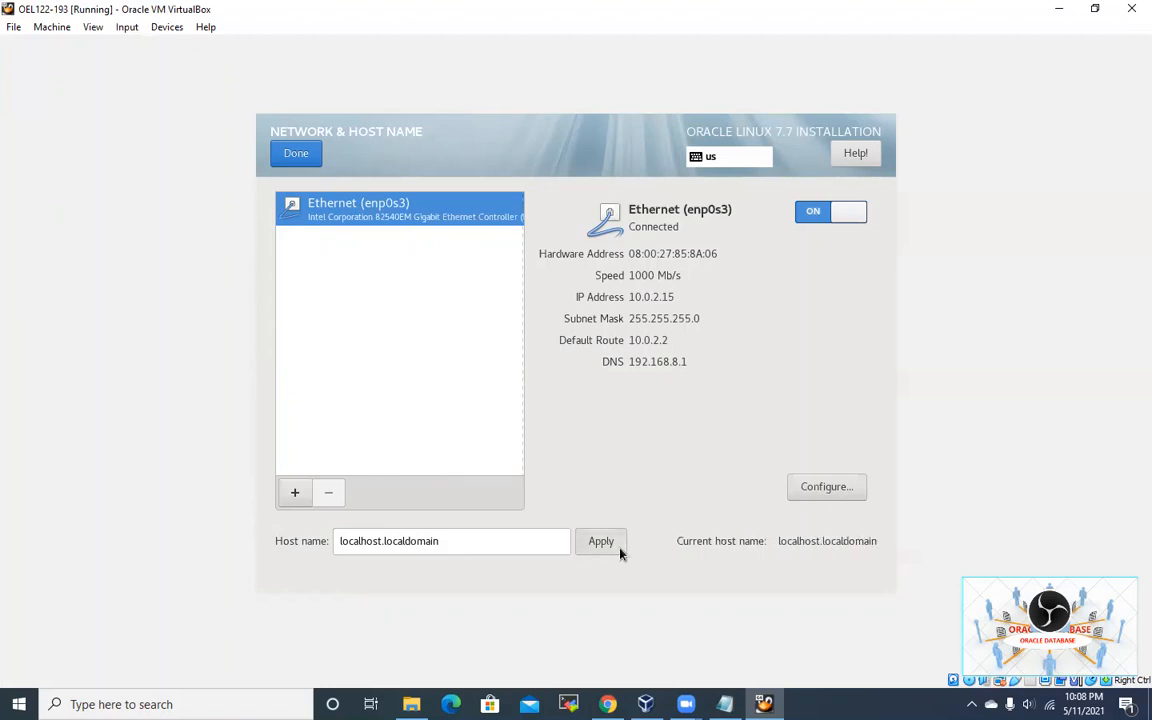
click(293, 154)
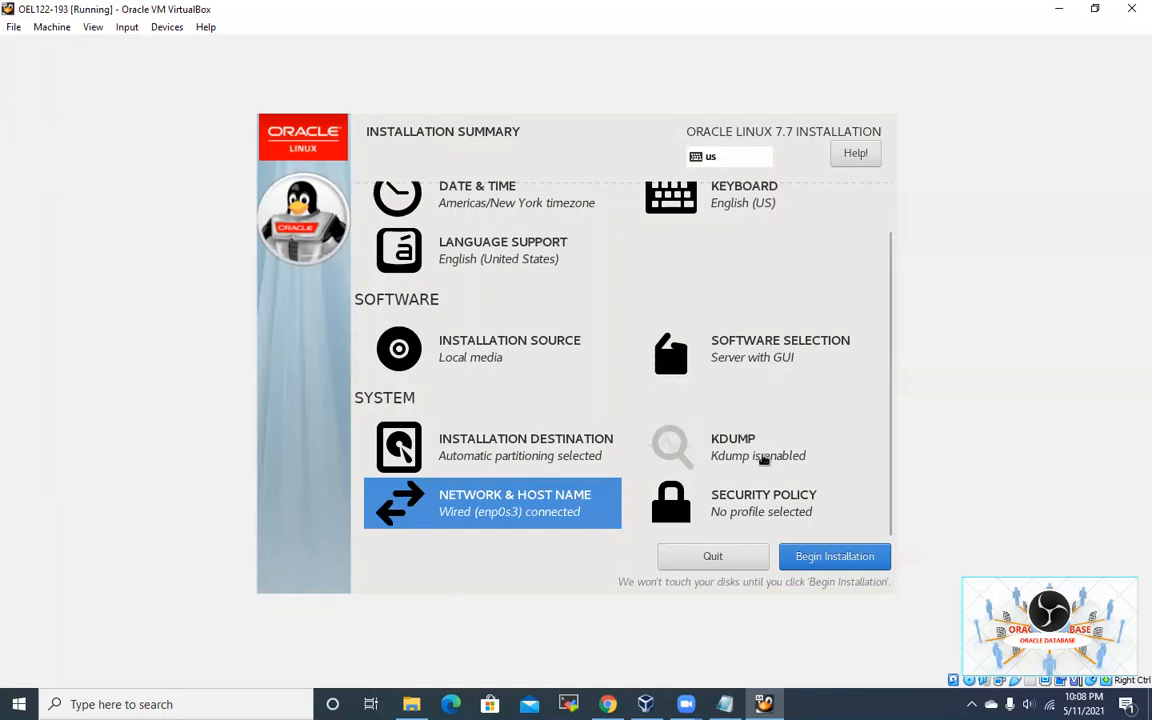
Step: Begin the Oracle Linux installation from the Installation Summary
scroll(628, 335, up, 1)
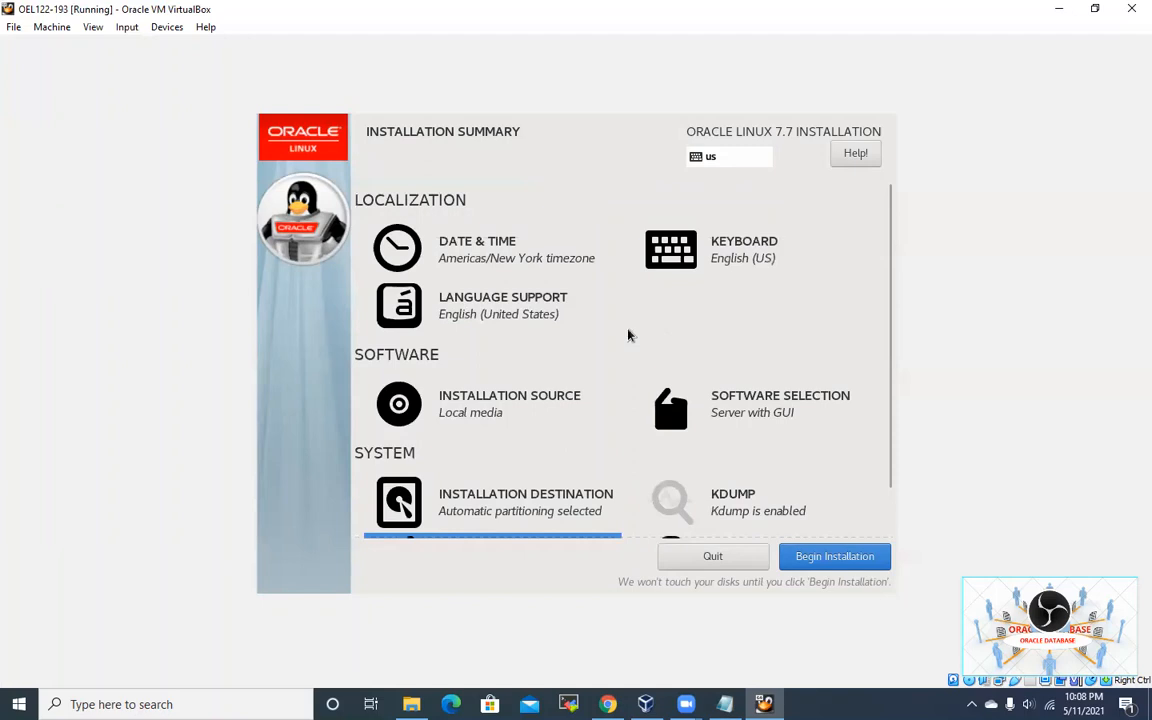
scroll(628, 335, down, 1)
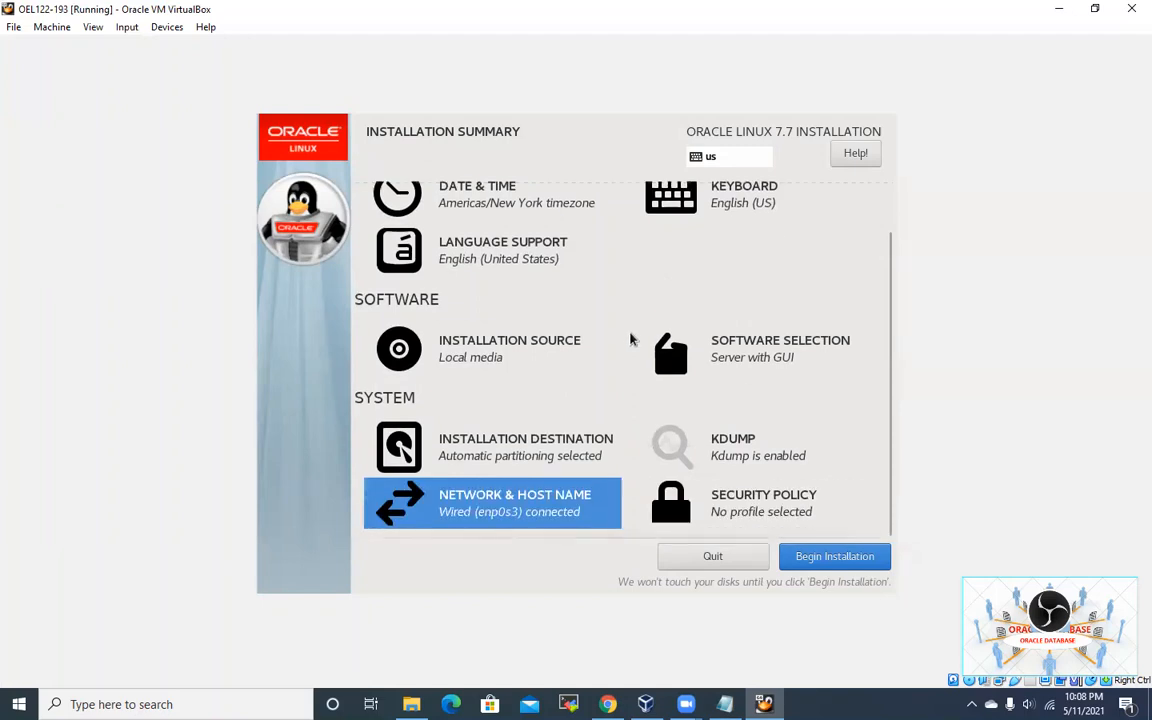
click(803, 556)
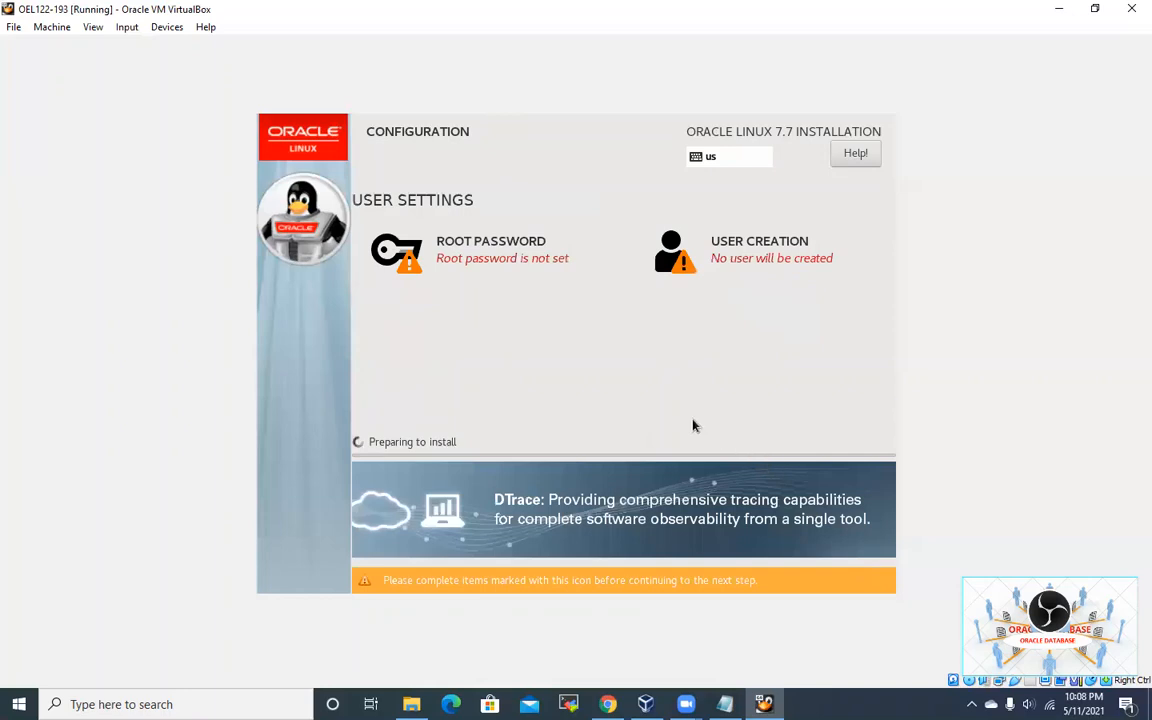
Step: Enter the root password in both password fields and save it
click(465, 262)
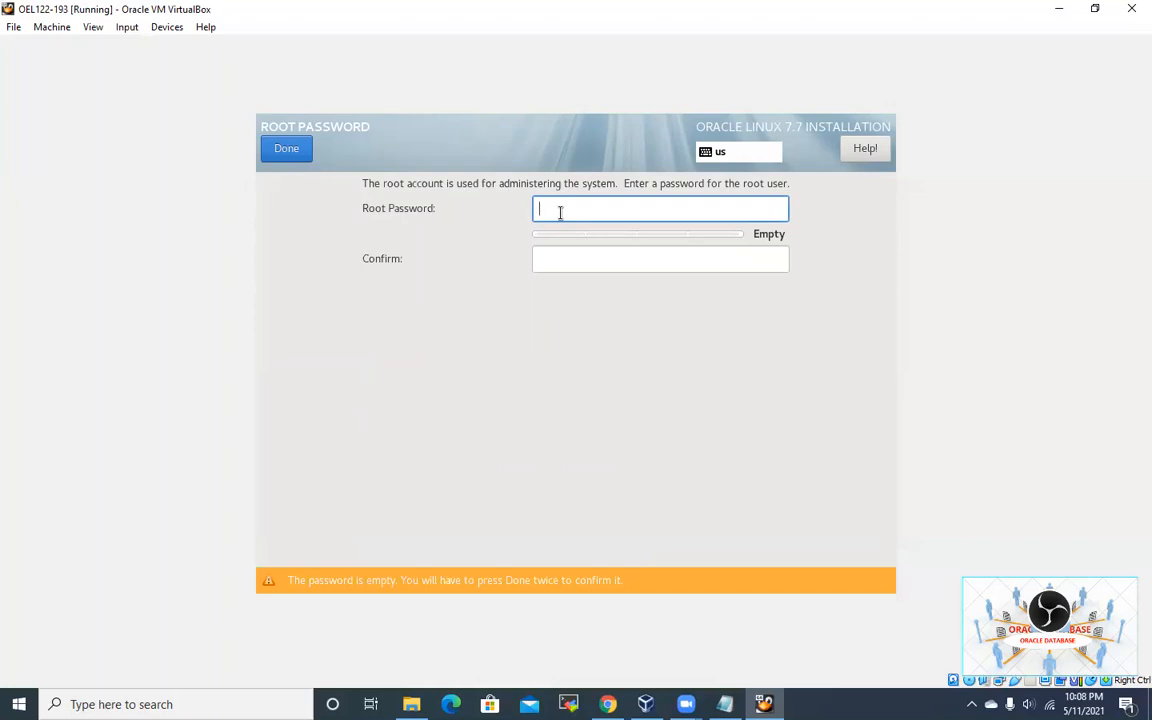
text(oracl)
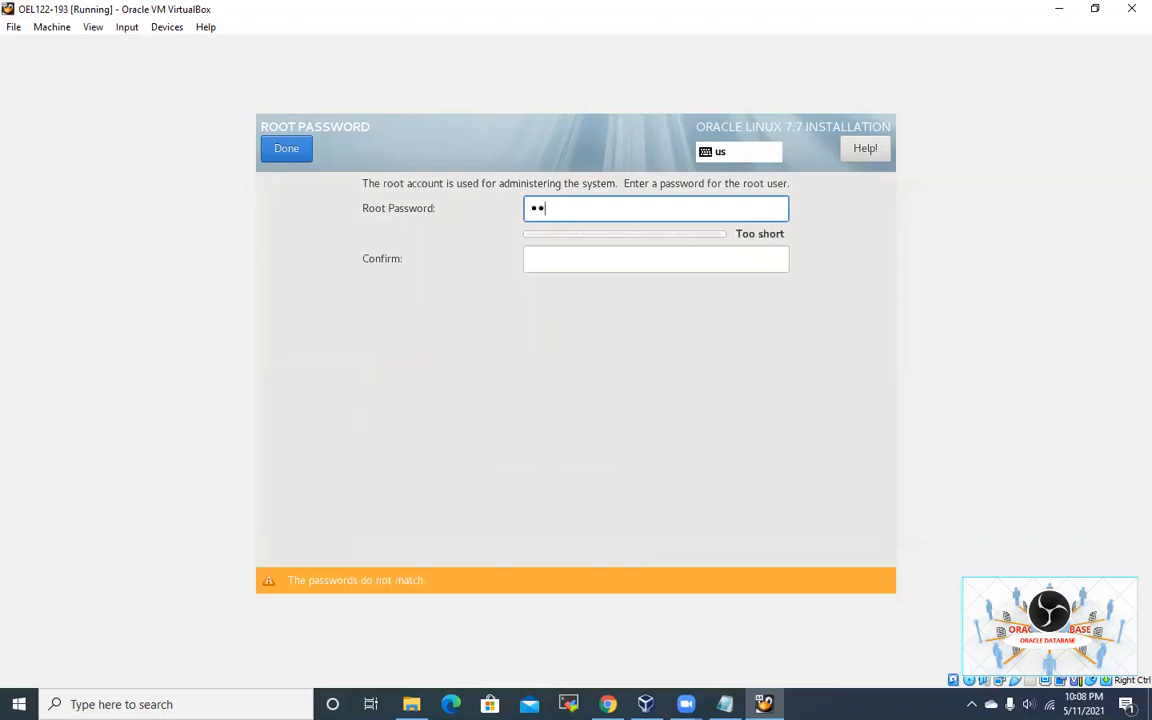
text(e123)
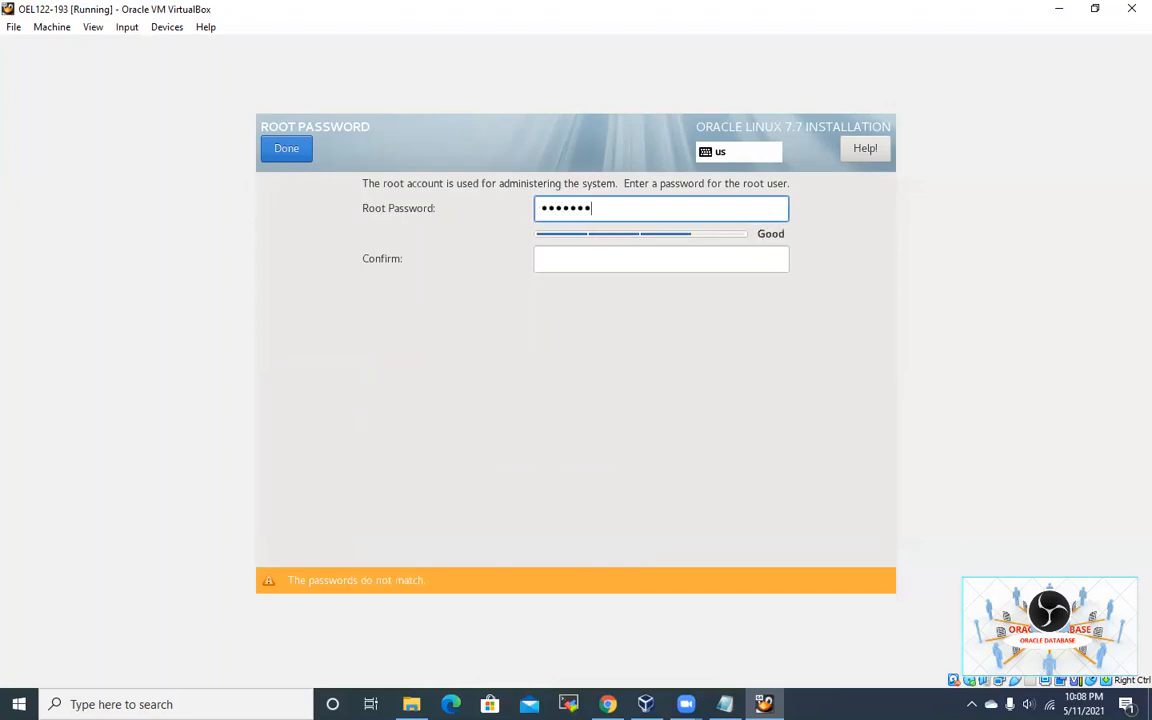
key(Tab)
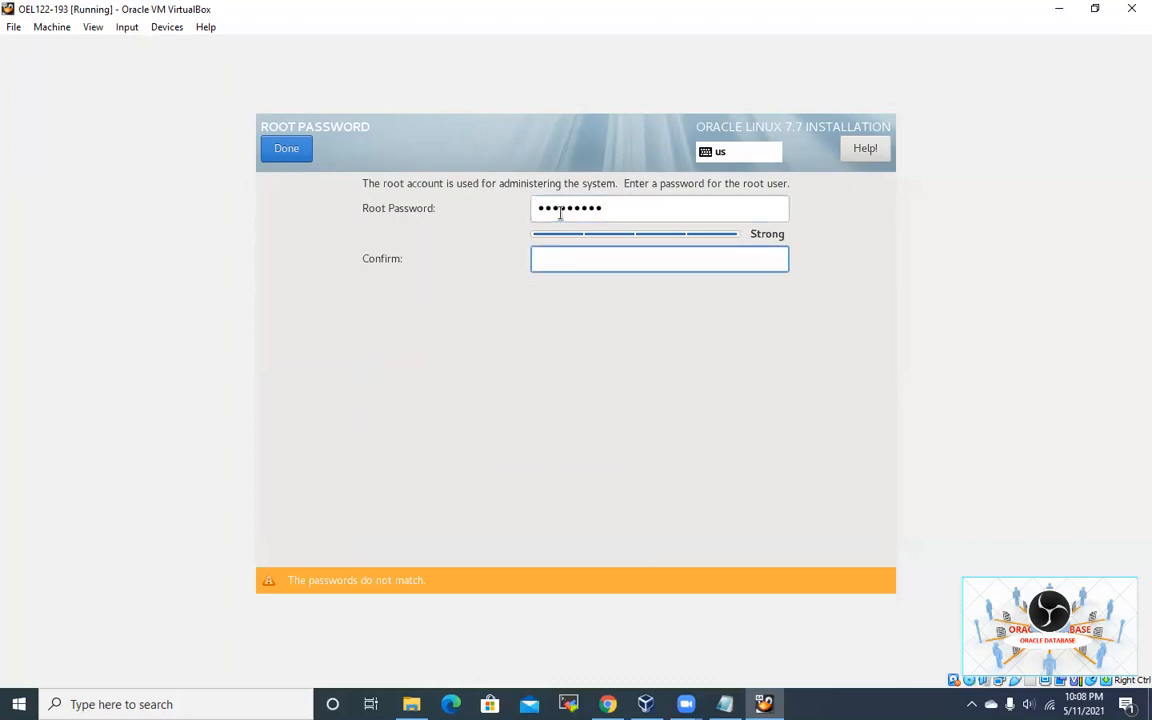
text(oracle123)
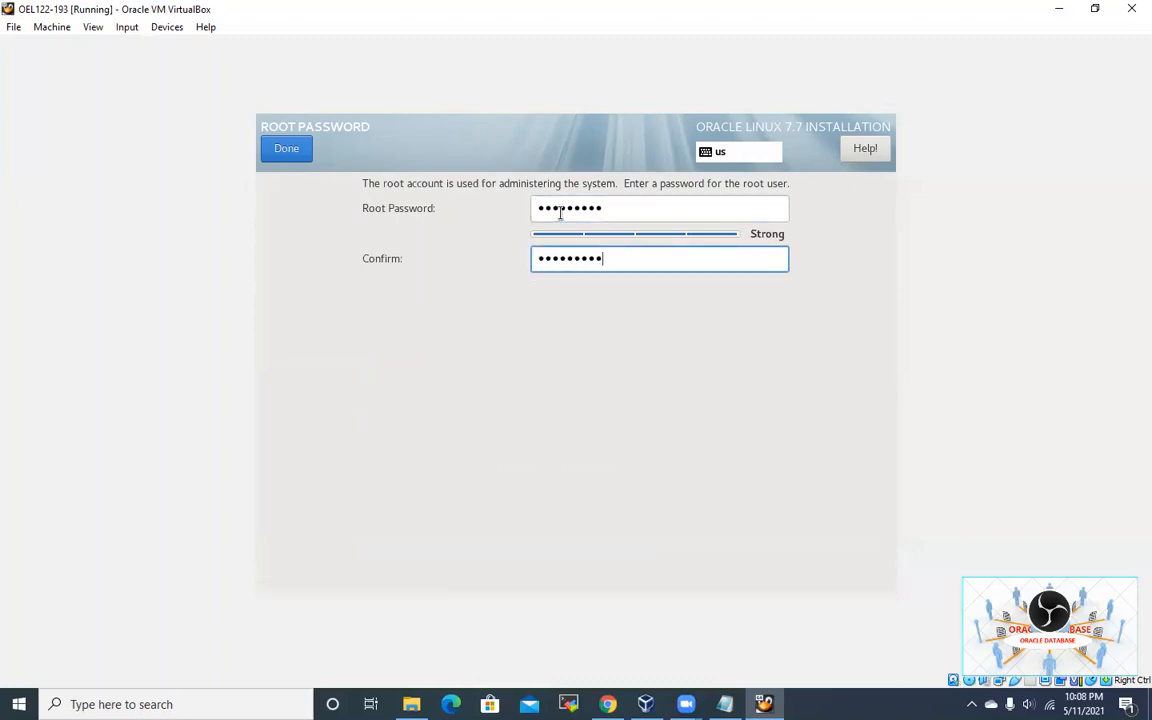
click(282, 148)
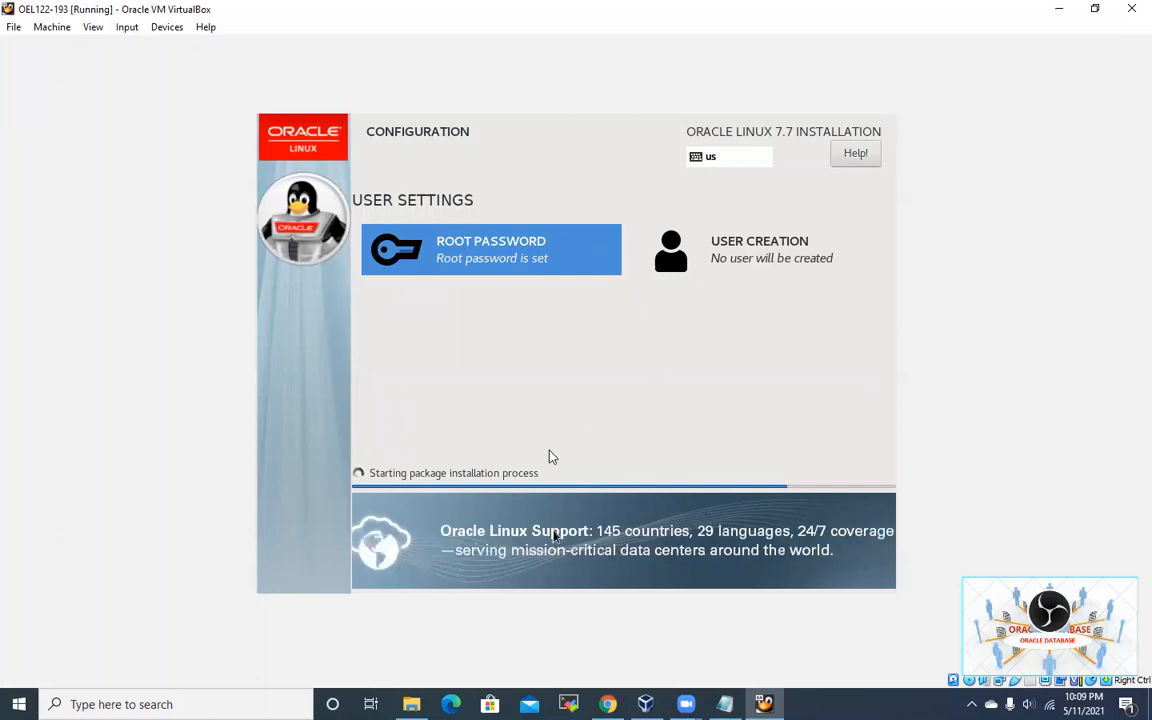
click(1059, 9)
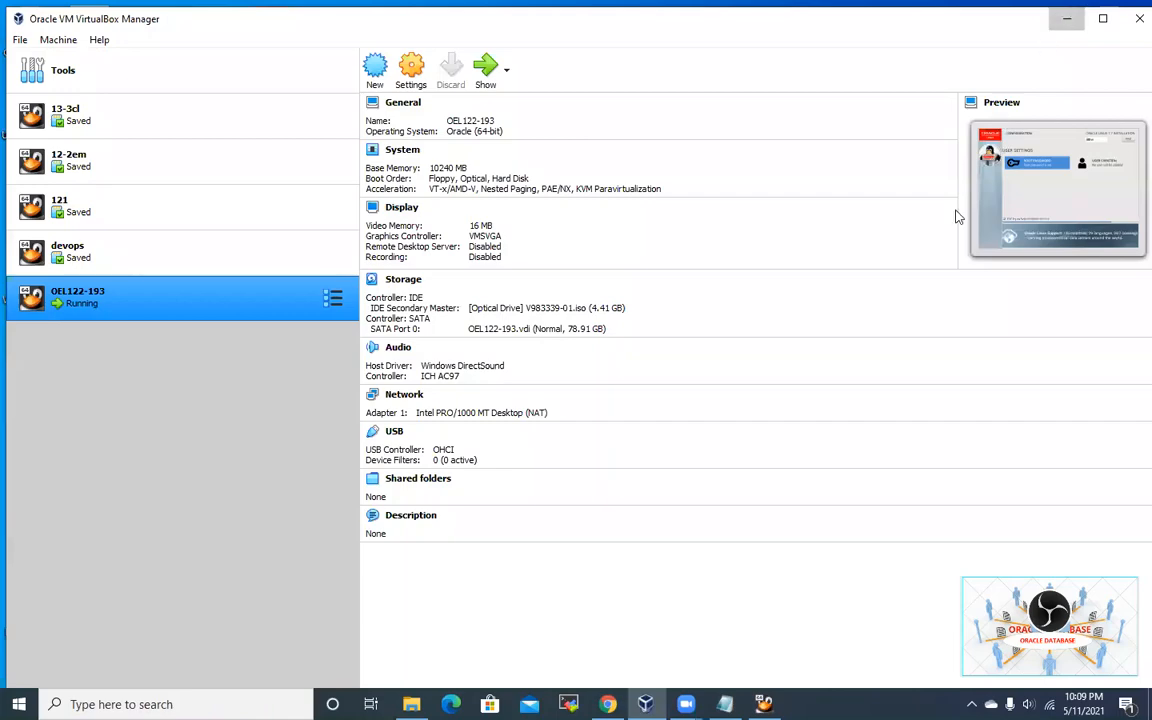
click(1067, 18)
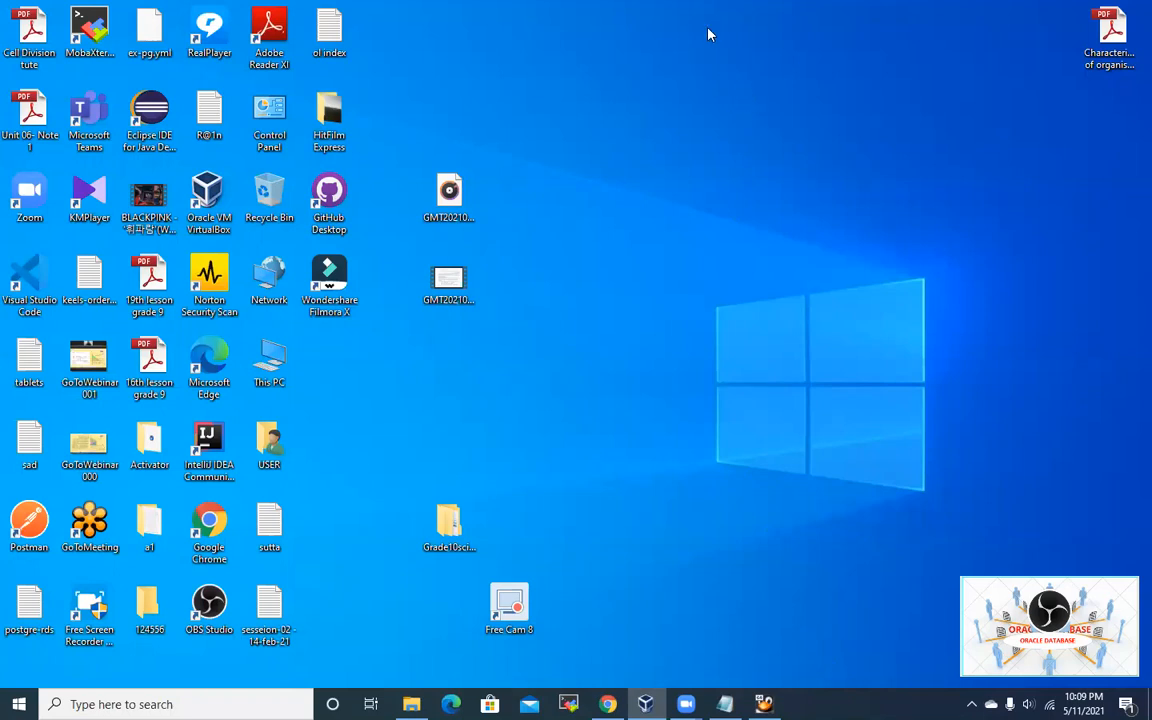
click(764, 704)
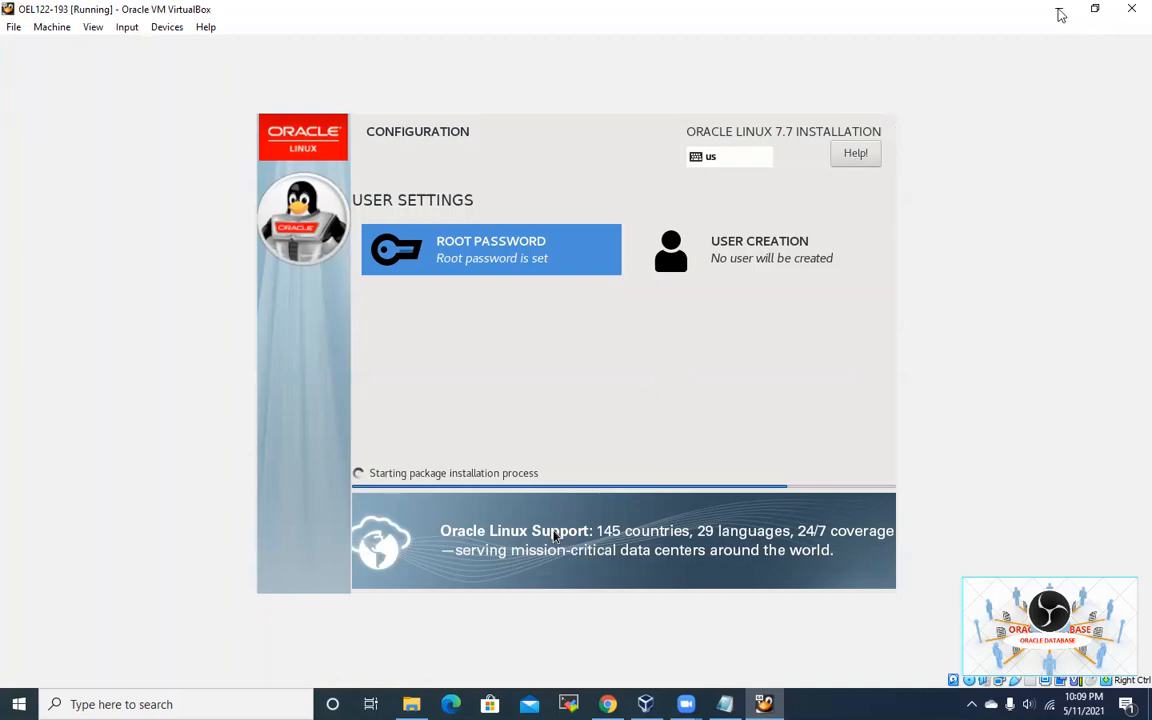
click(1057, 9)
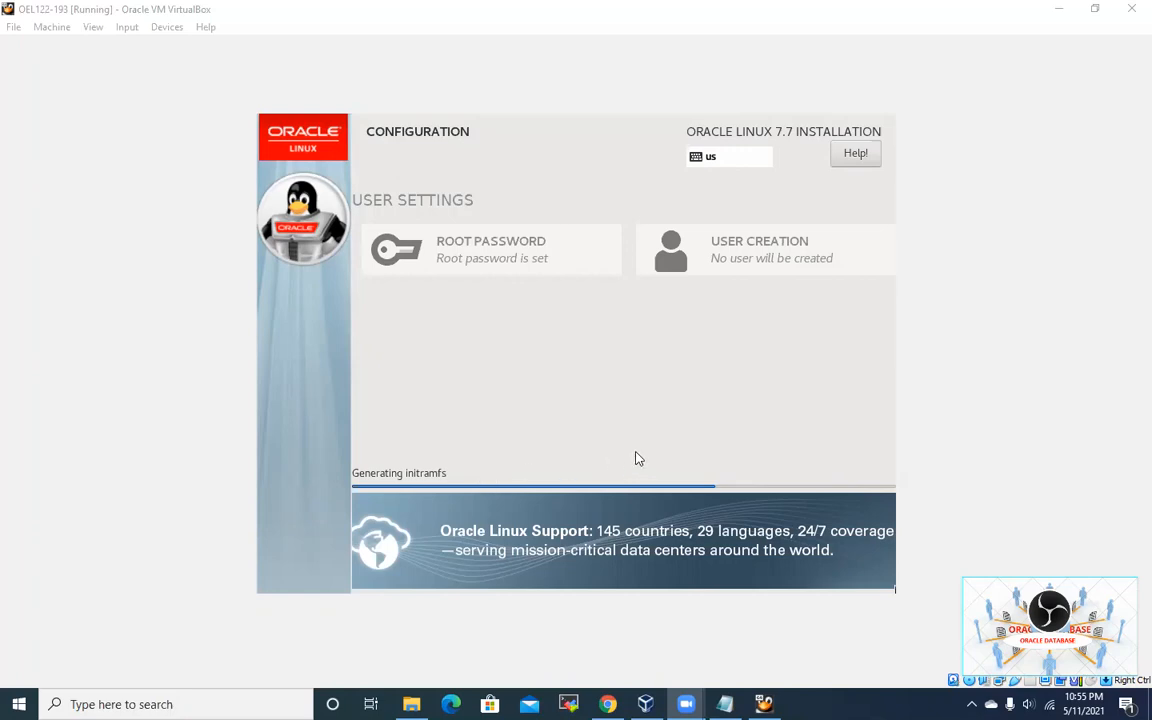
click(697, 428)
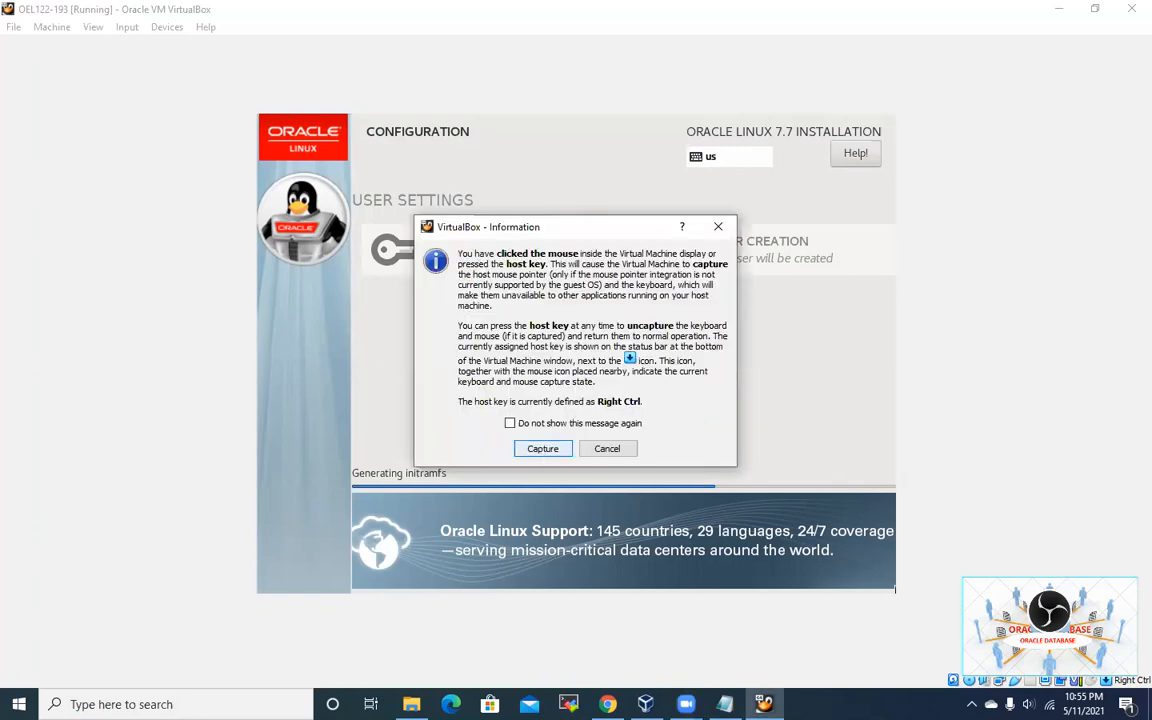
click(542, 448)
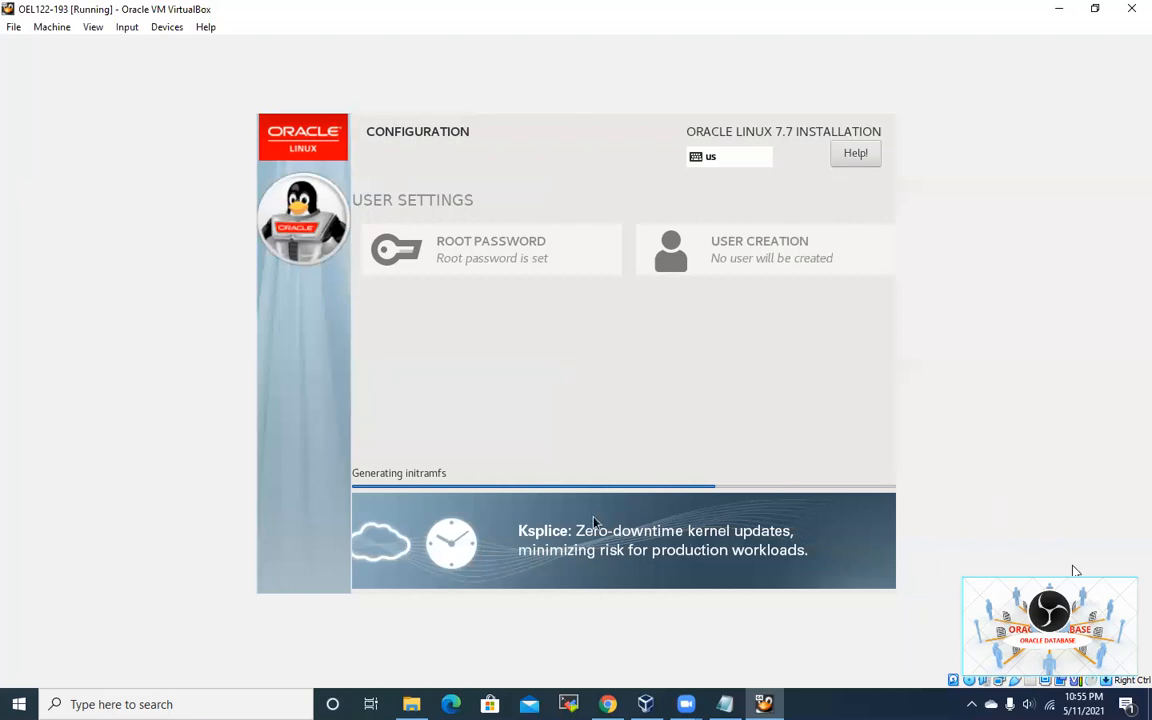
mouse_move(686, 703)
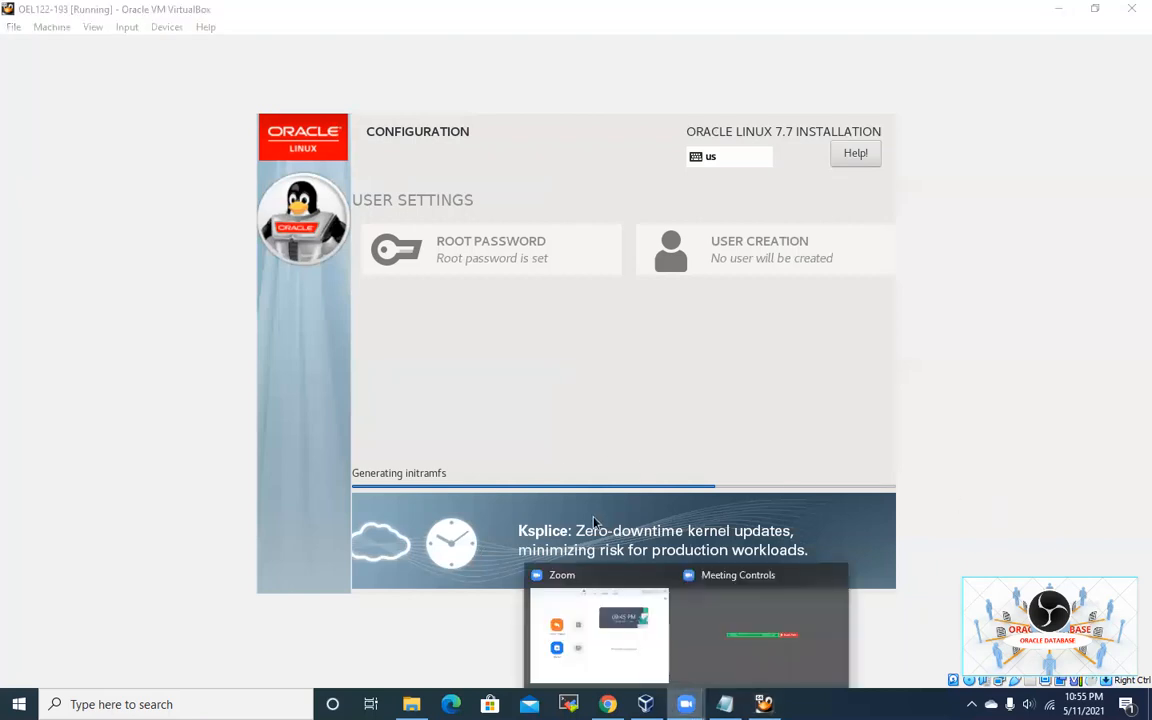
click(710, 665)
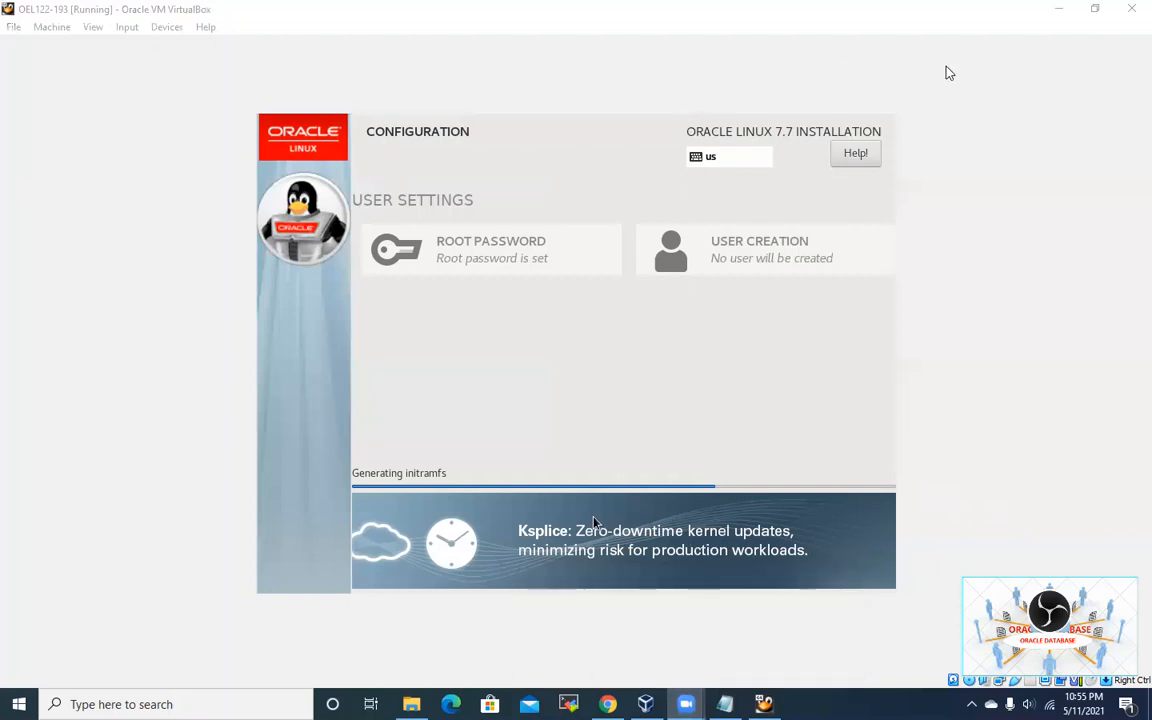
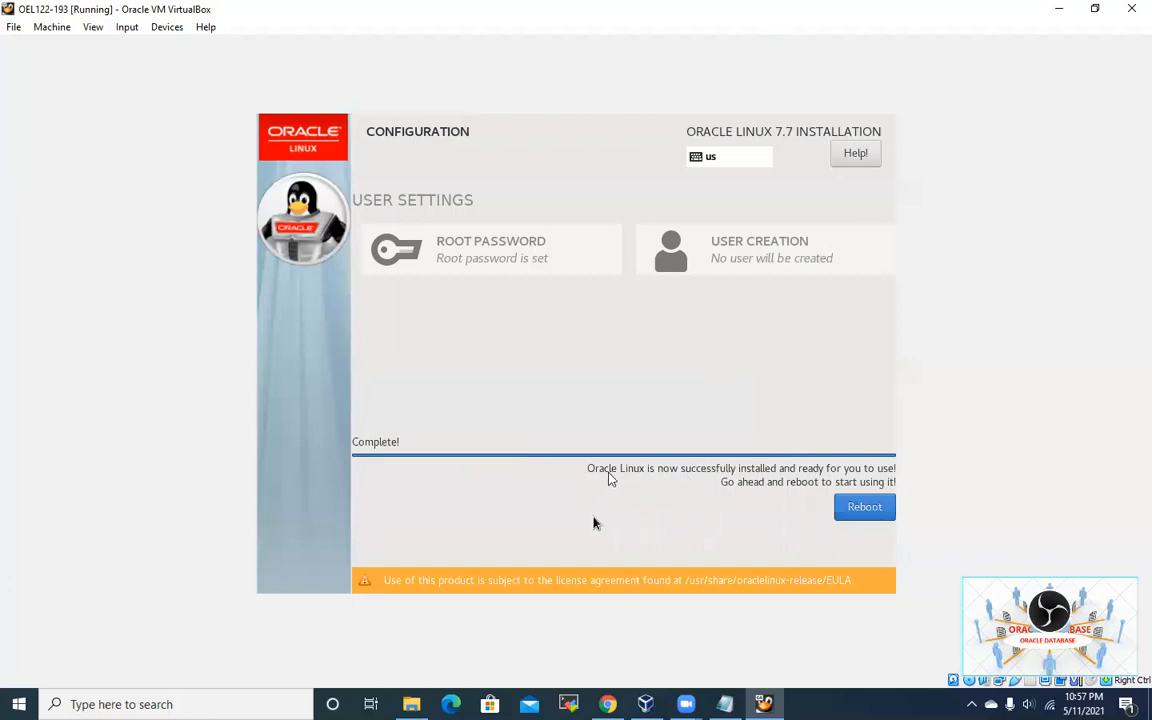
Step: Capture the mouse in the VM and reboot the finished Oracle Linux 7.7 installation
click(593, 522)
click(542, 446)
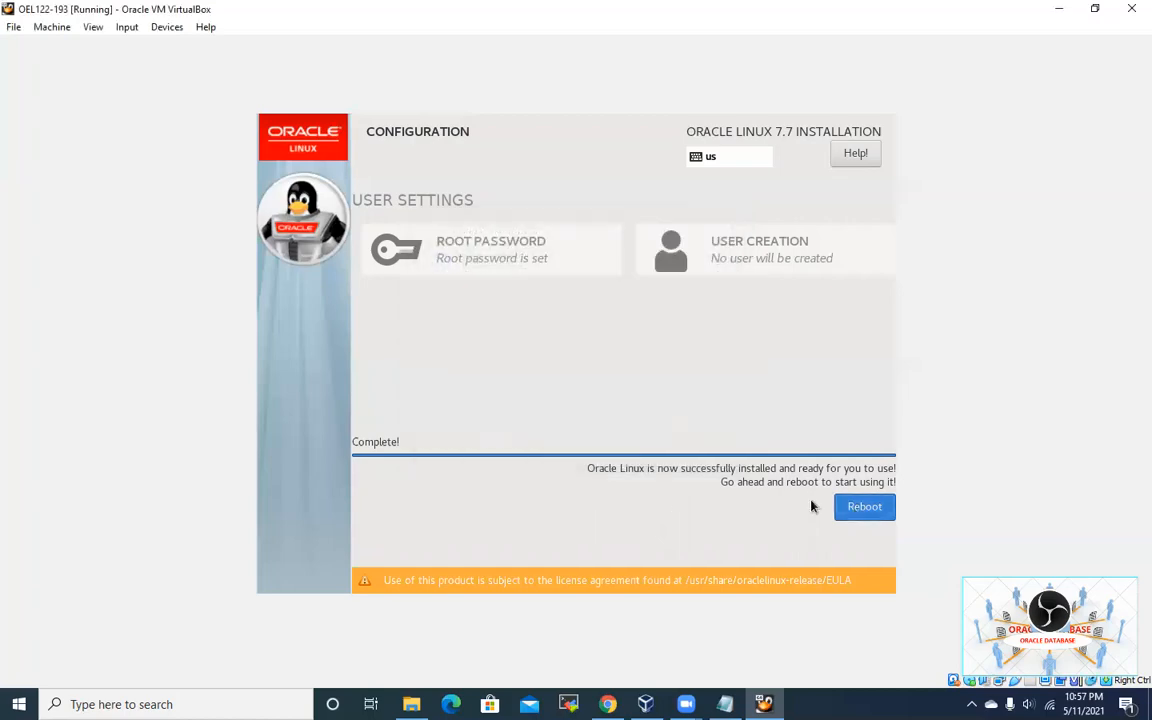
click(845, 507)
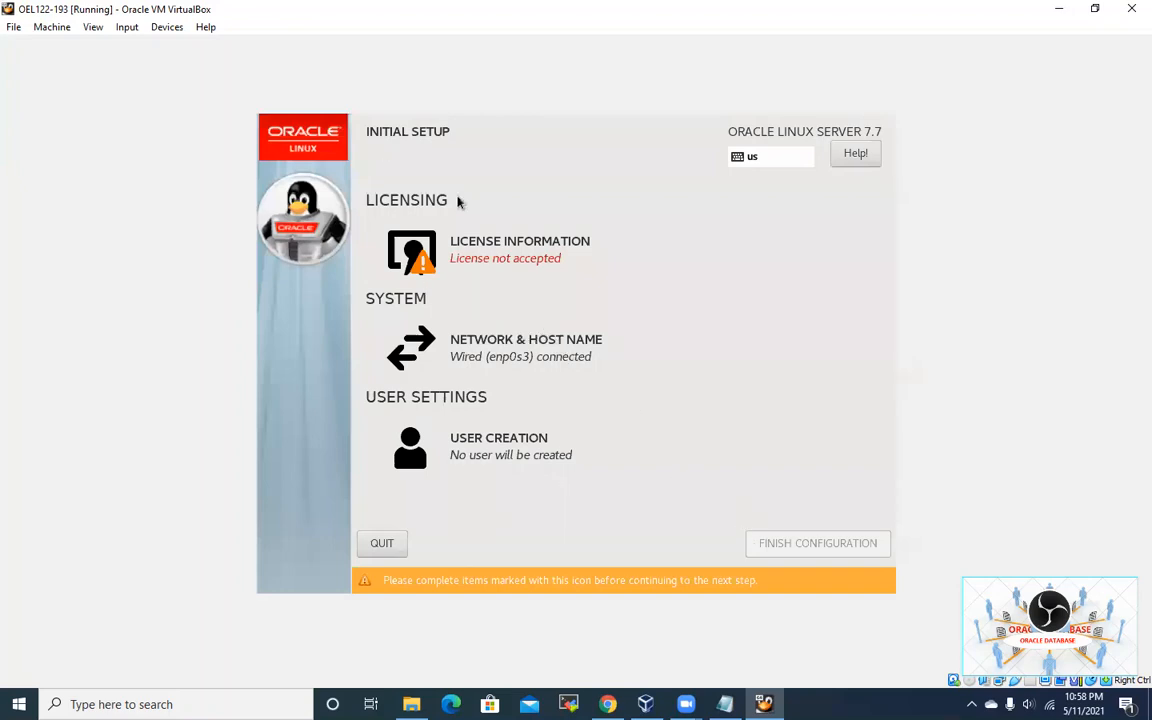
Step: Accept the license agreement under License Information and finish the configuration
click(506, 256)
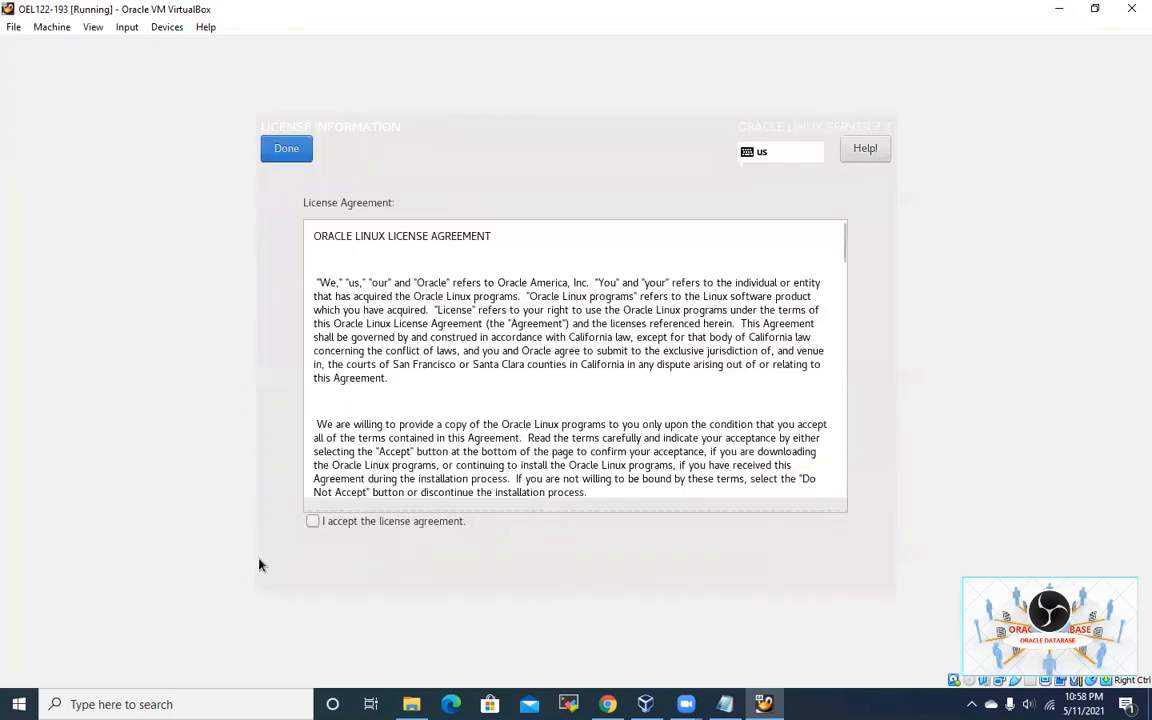
click(312, 526)
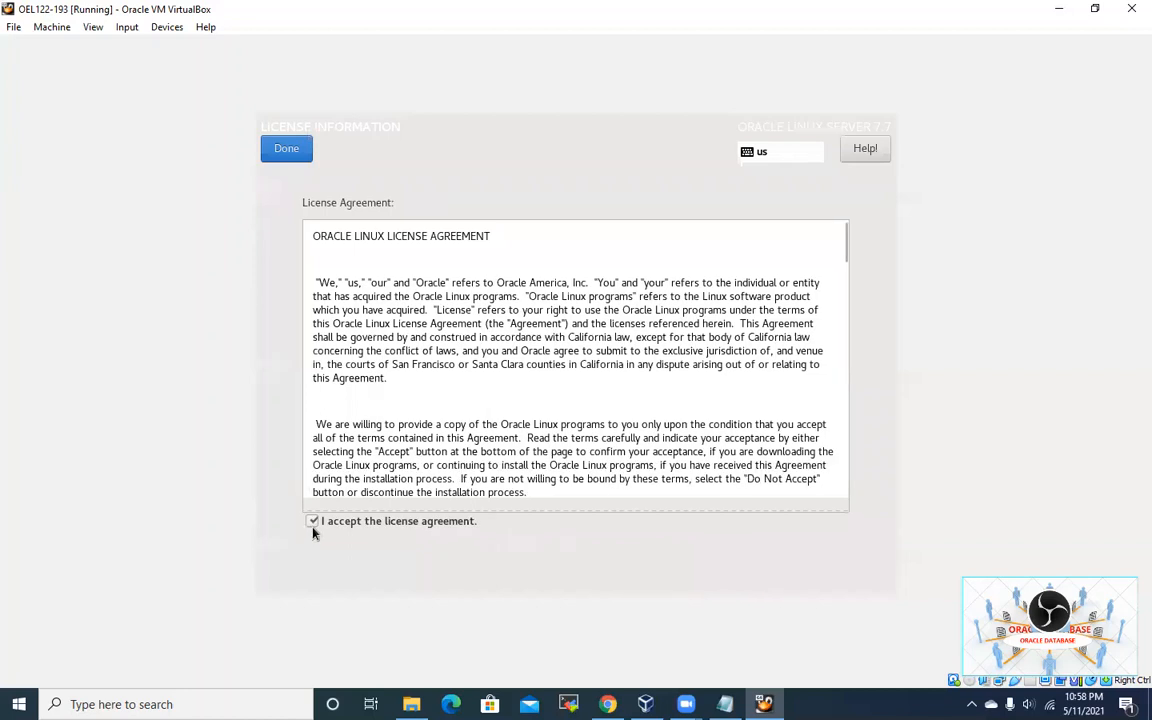
click(286, 150)
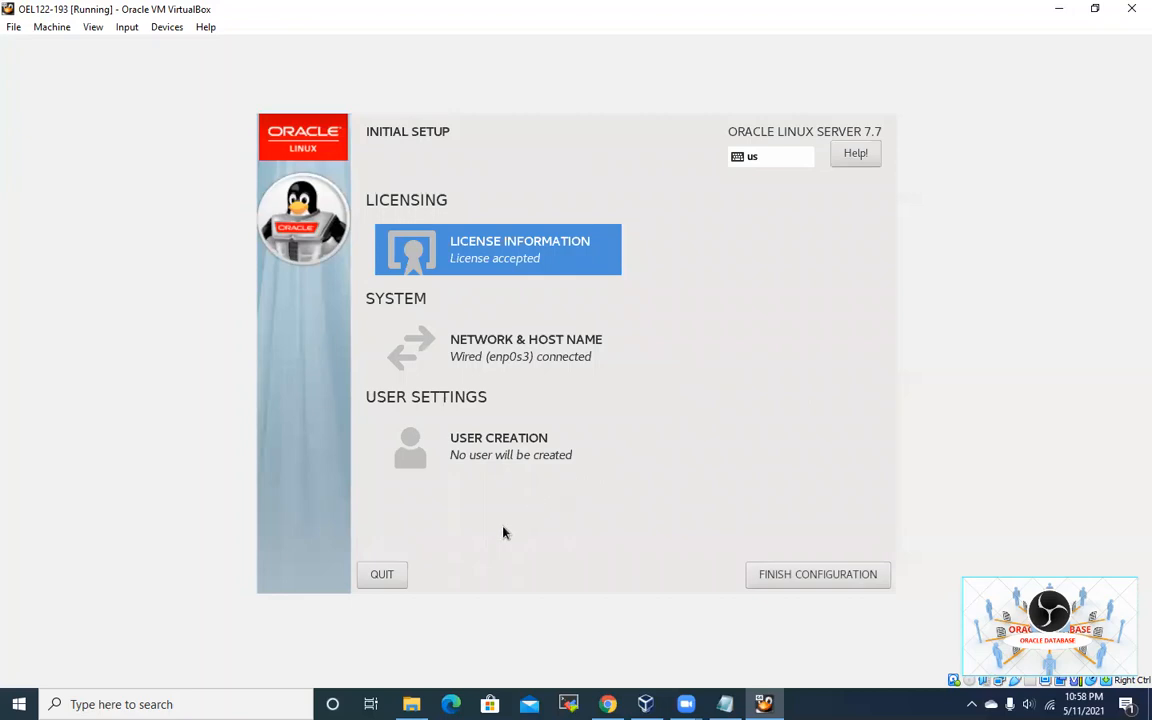
click(848, 577)
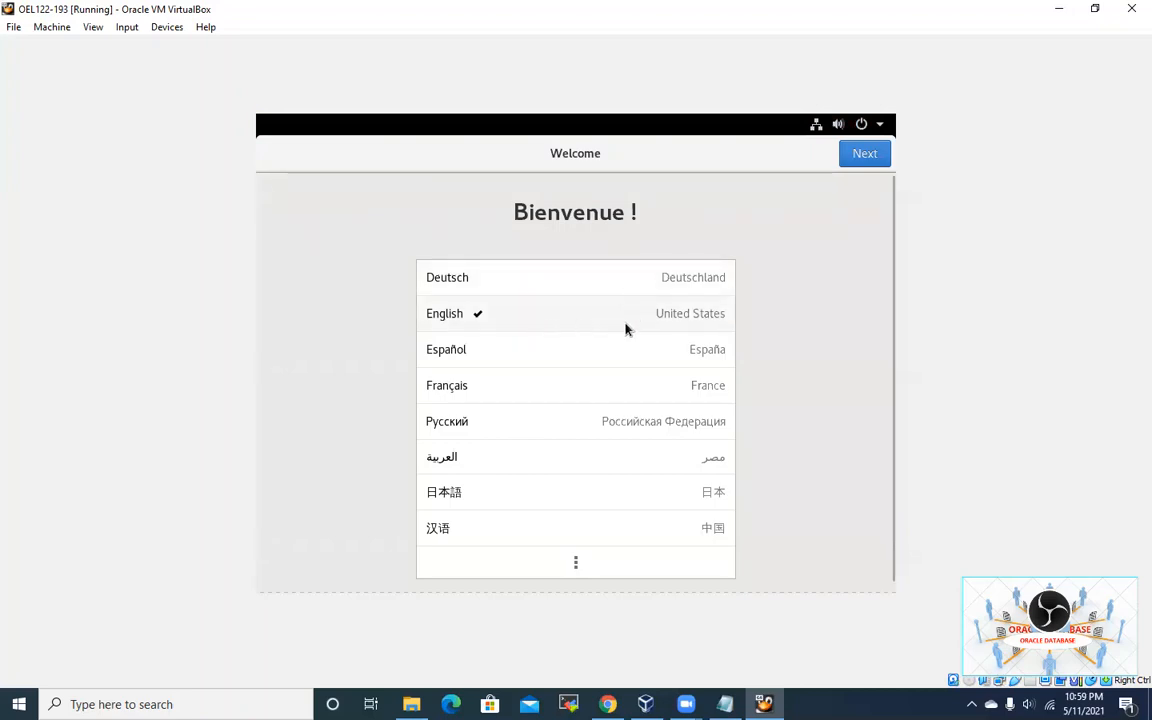
Step: Keep English, the English (US) keyboard, location services and the suggested time zone; skip online accounts
click(867, 155)
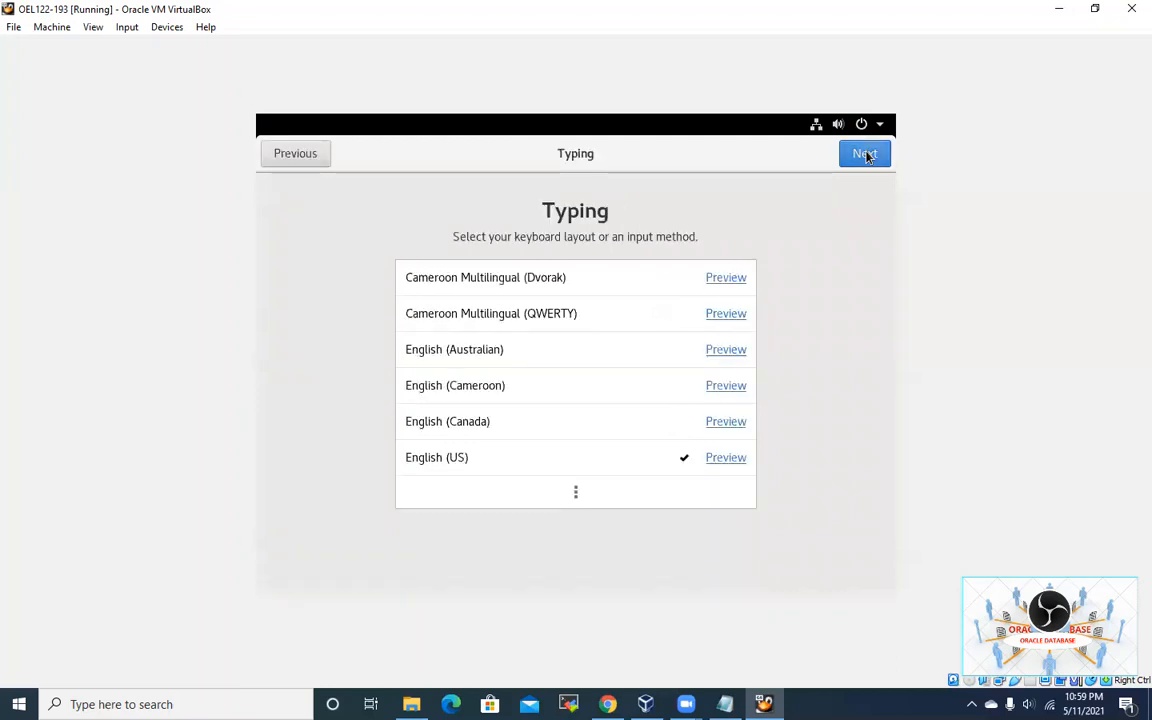
click(867, 156)
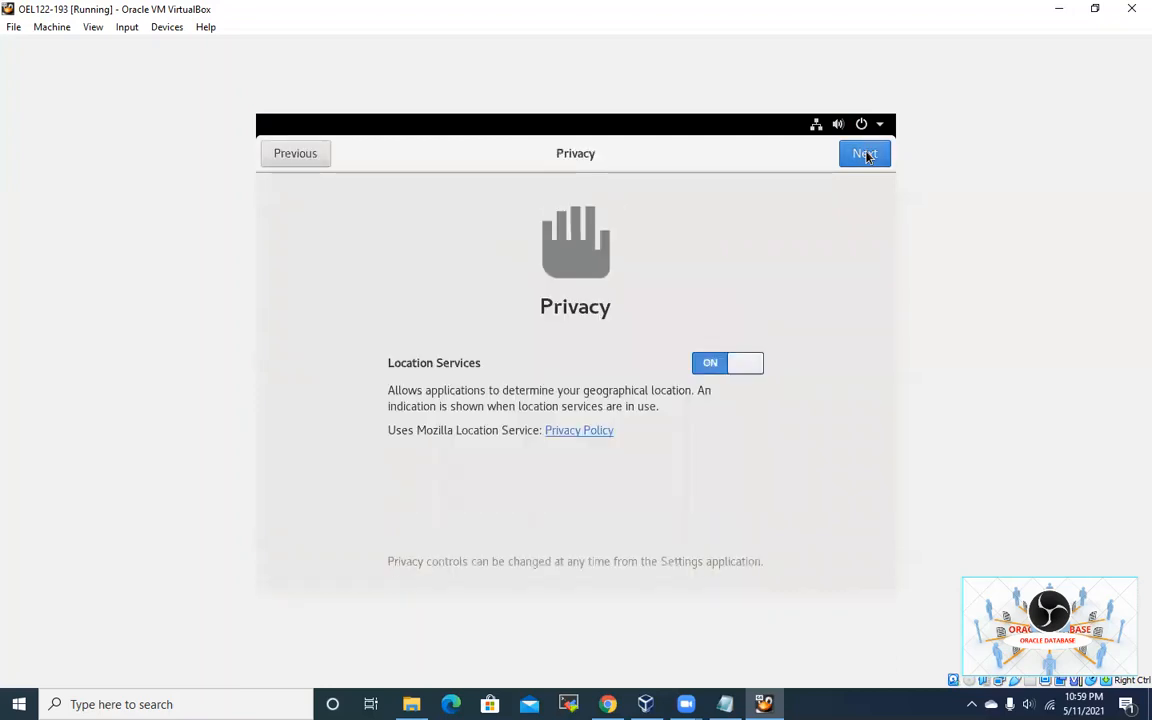
click(867, 156)
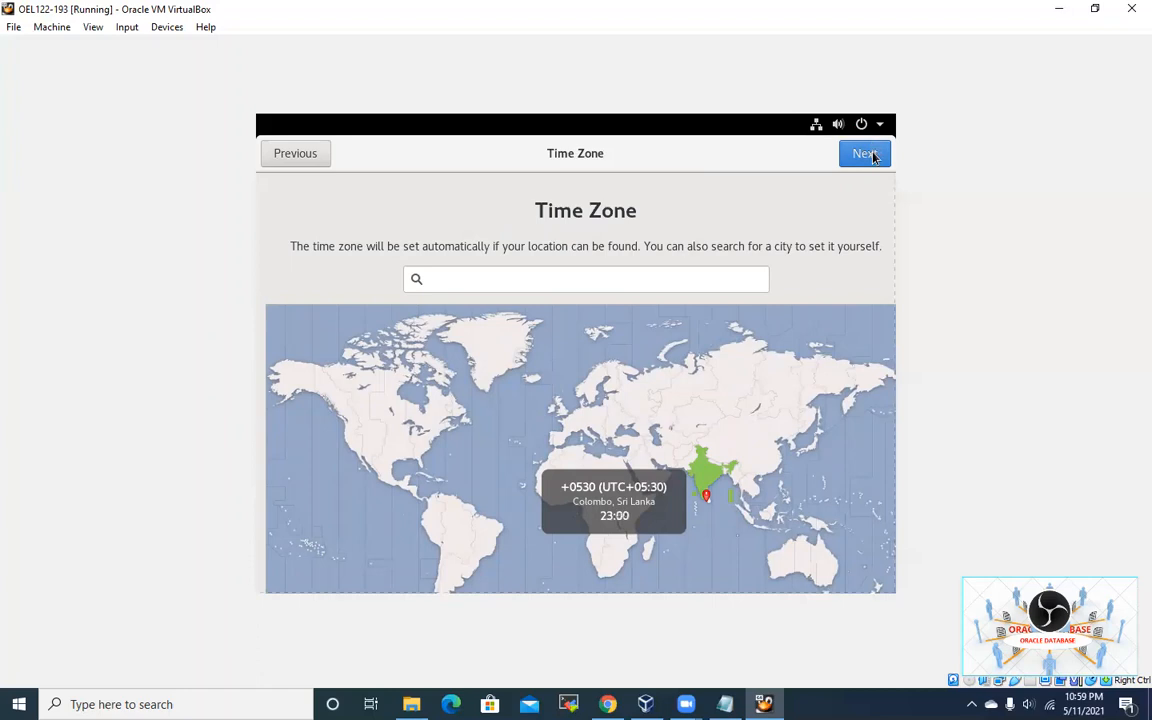
click(869, 156)
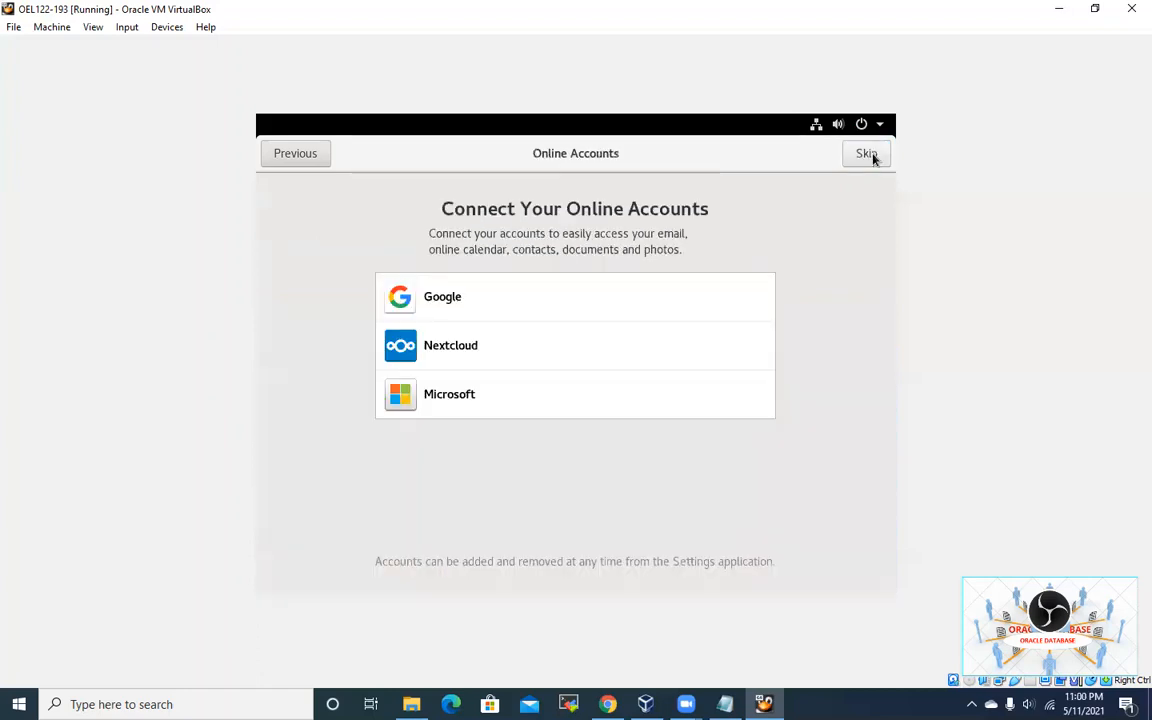
click(866, 155)
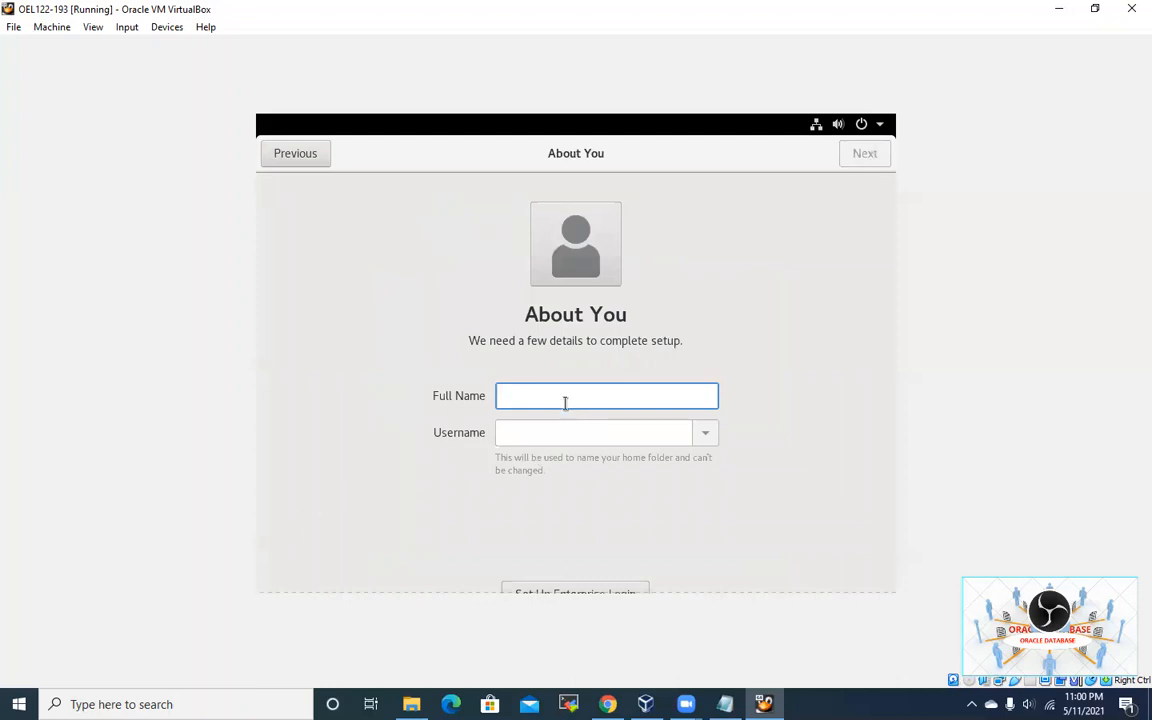
Step: Enter the user's full name, then set and confirm the account password
text(Laksiri)
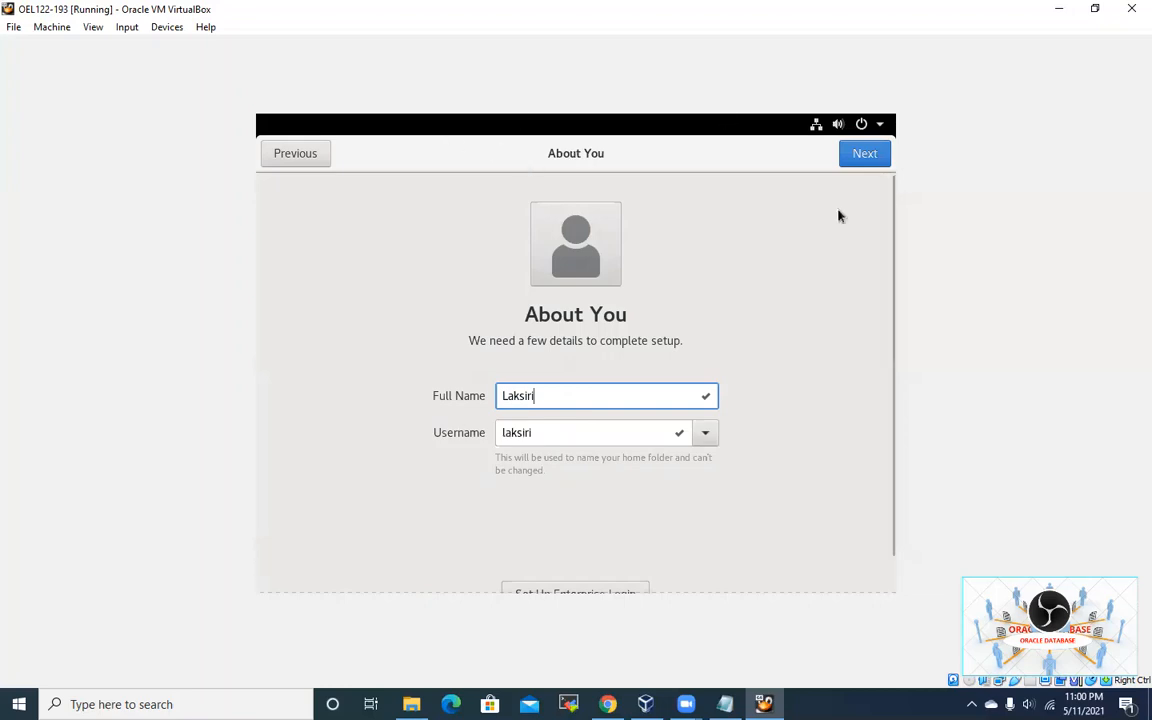
click(857, 155)
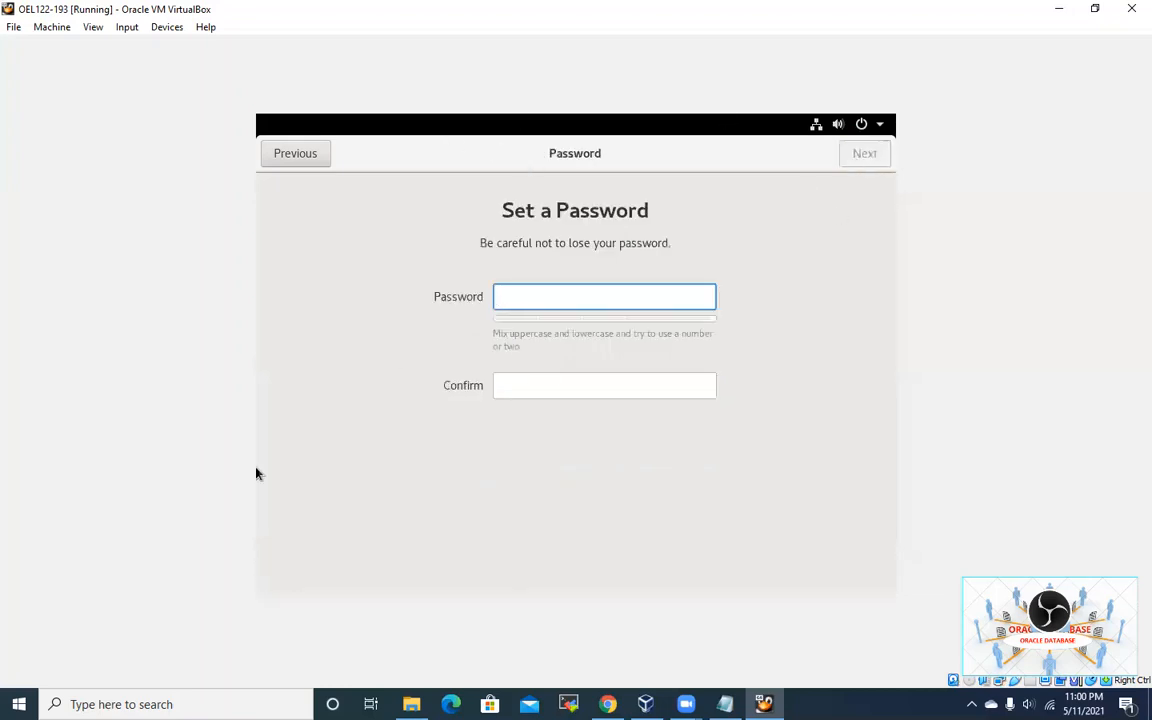
text(••••••••)
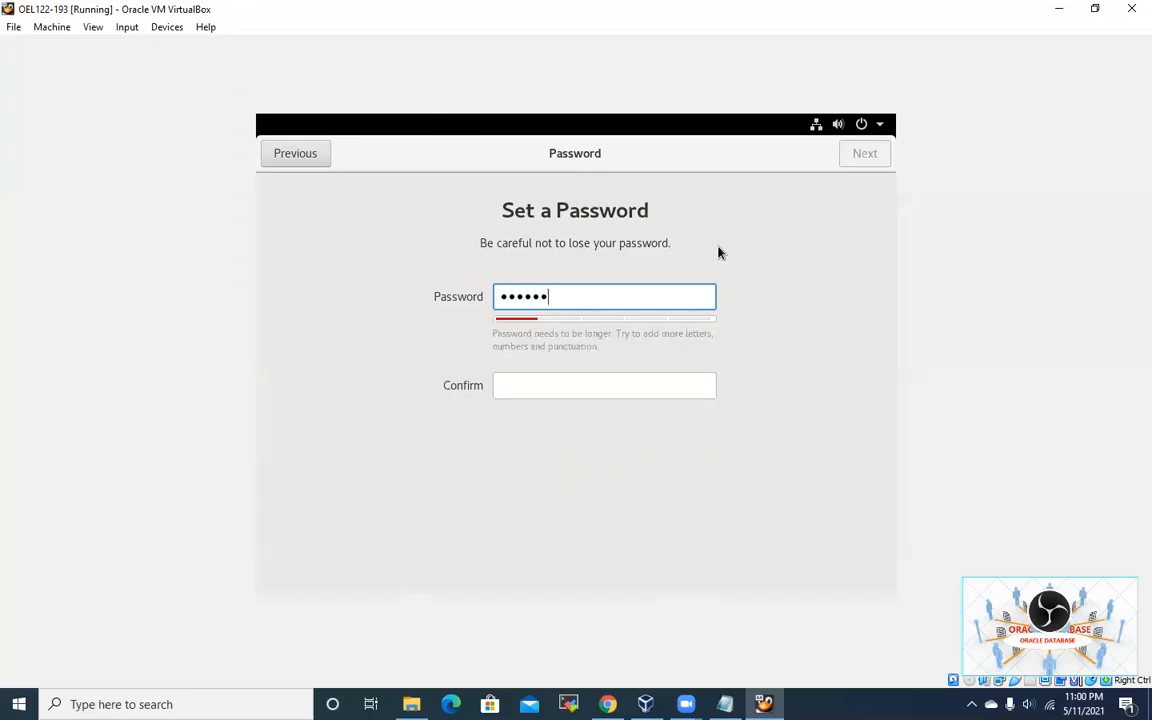
text(•)
key(Tab)
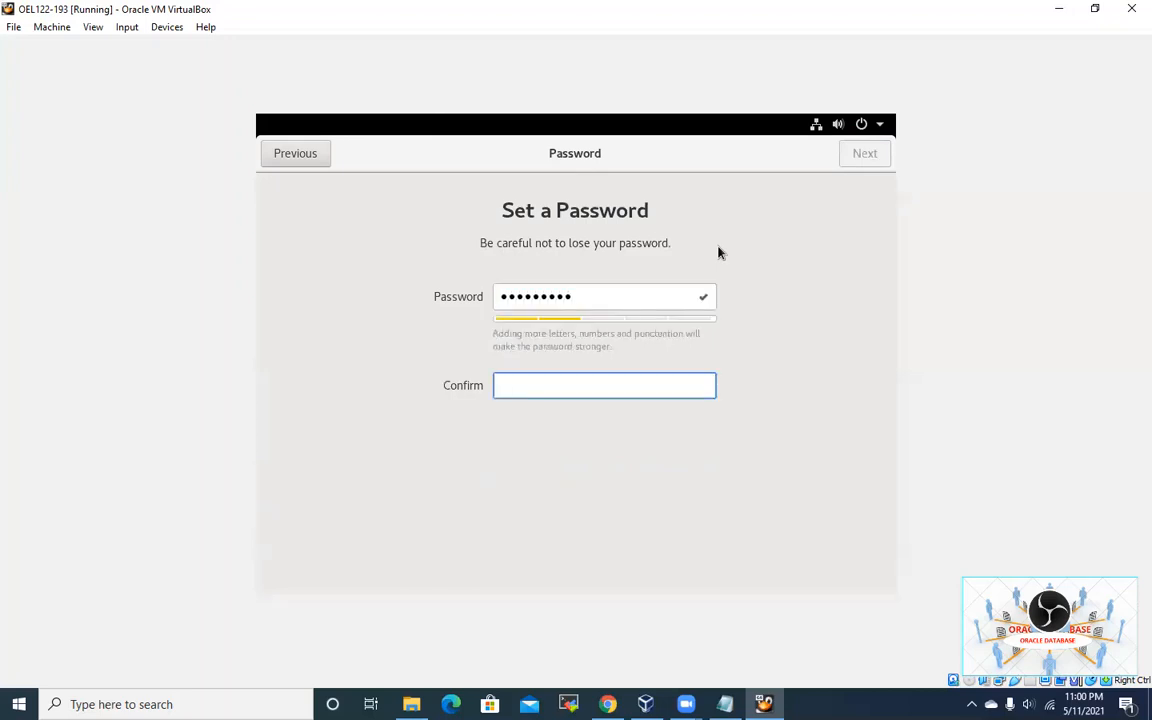
text(•••••)
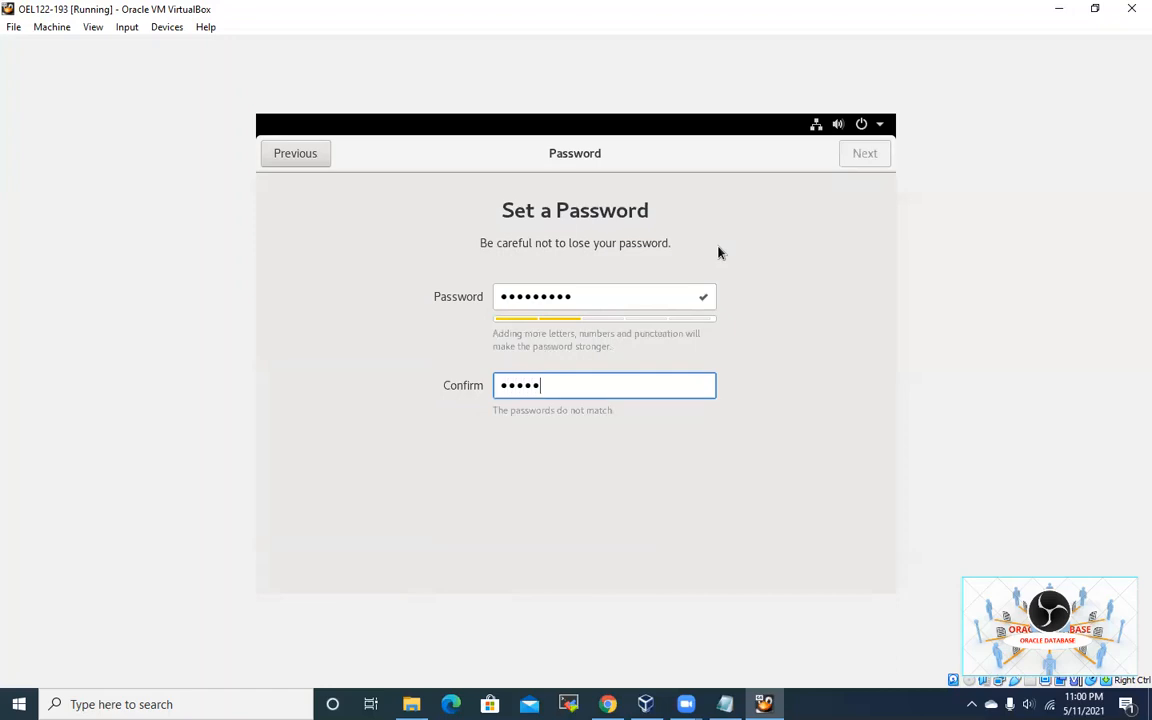
text(••••)
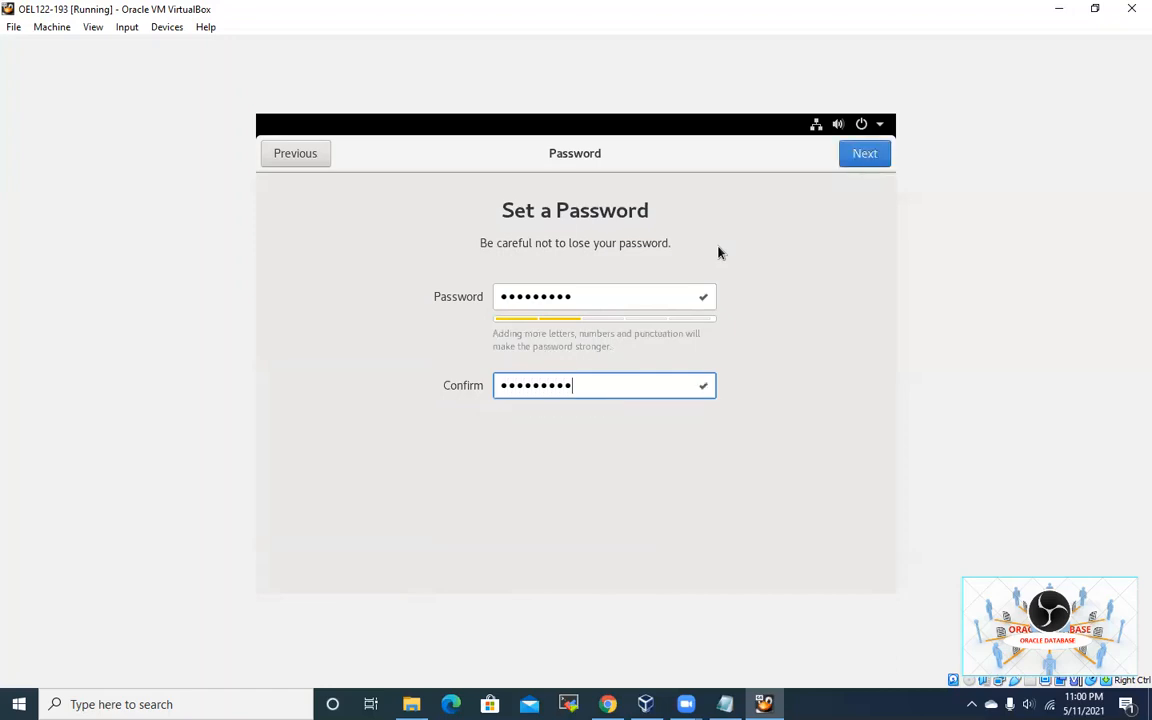
click(873, 165)
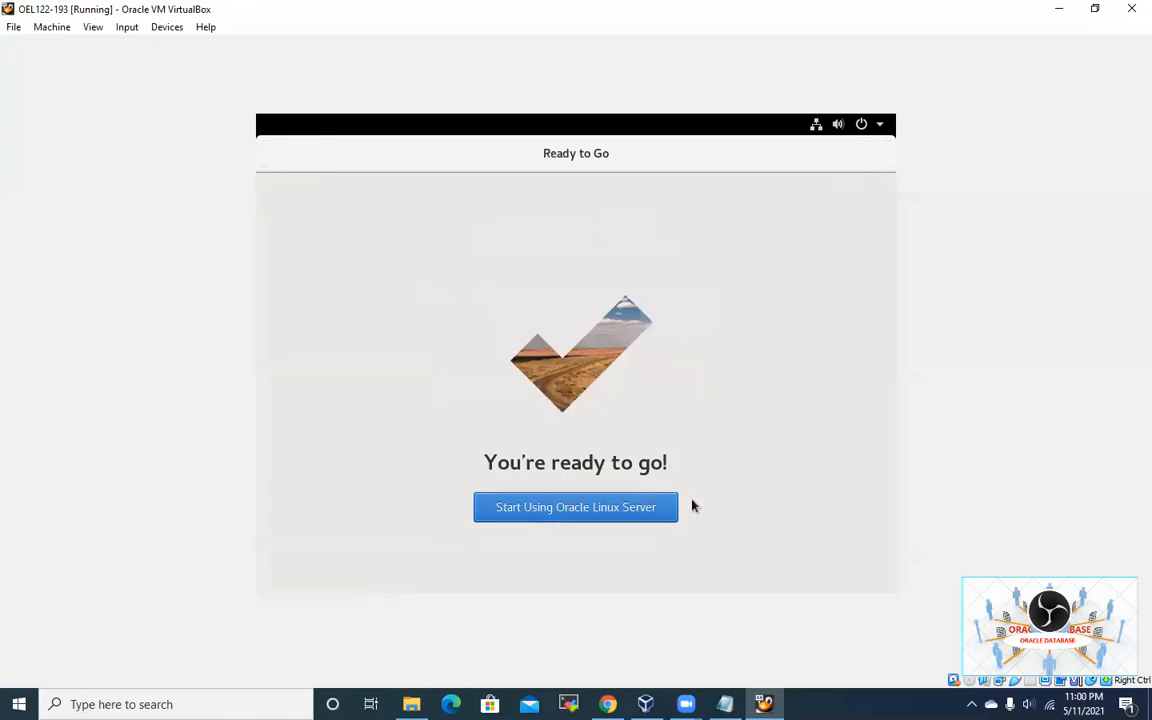
Step: Start using Oracle Linux Server, close Getting Started, and open then close a desktop Terminal
click(658, 516)
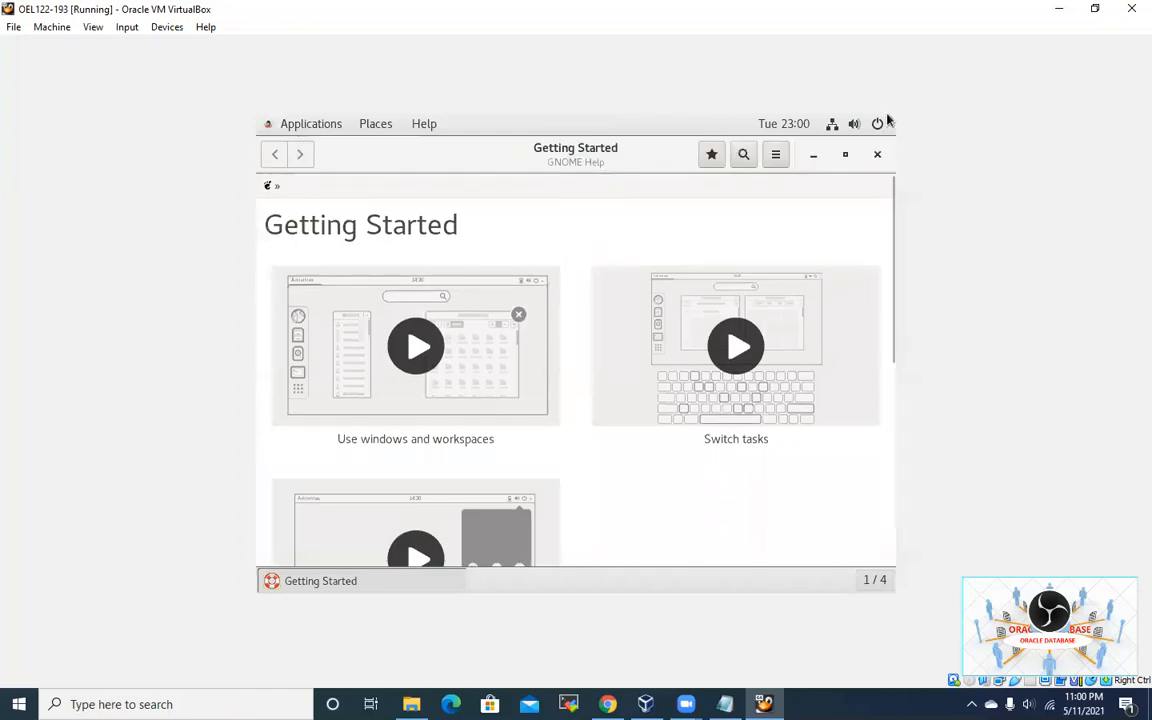
click(877, 156)
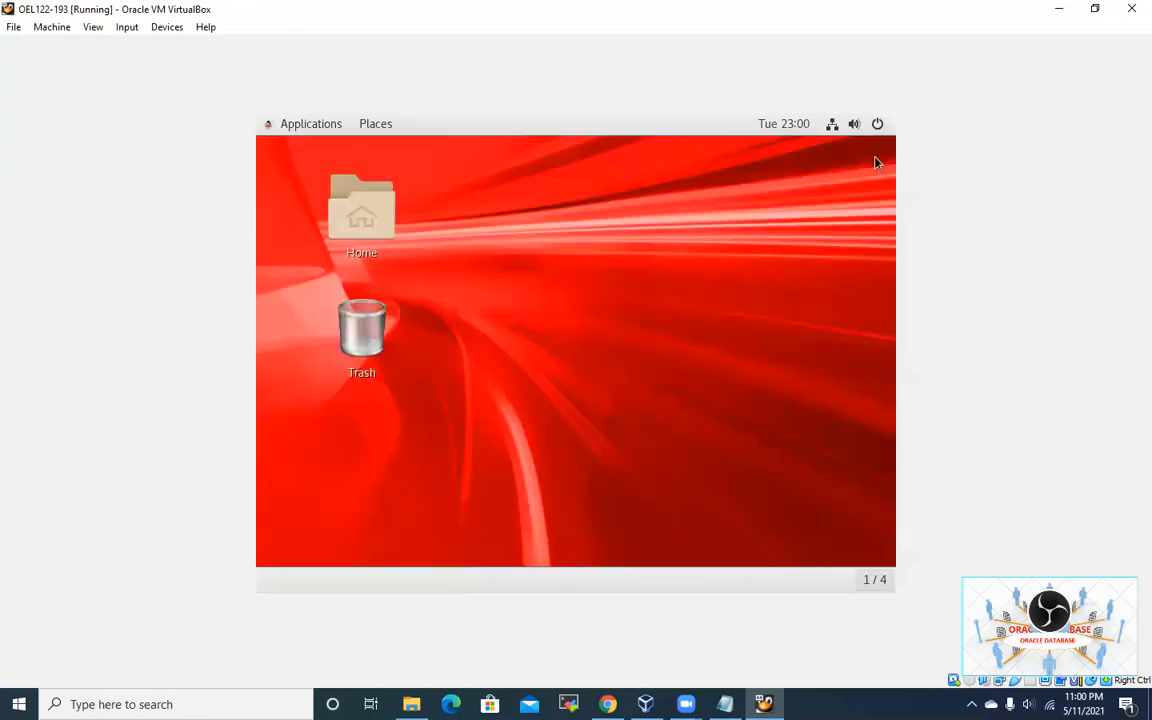
right_click(563, 258)
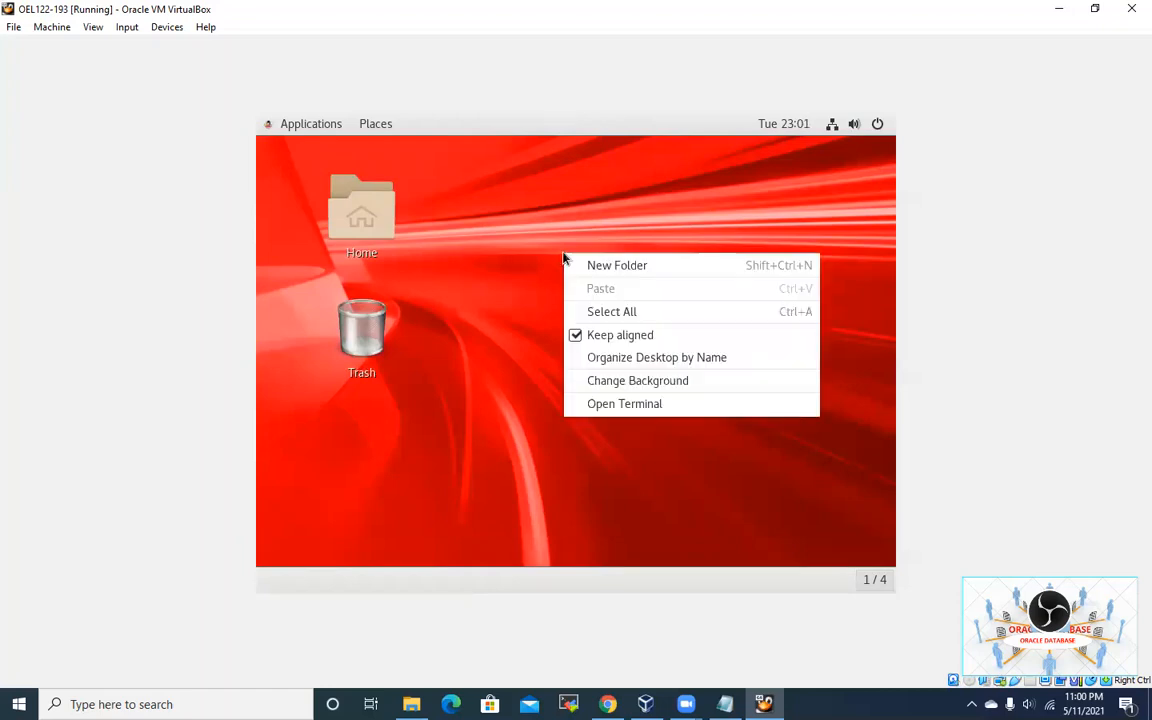
click(627, 405)
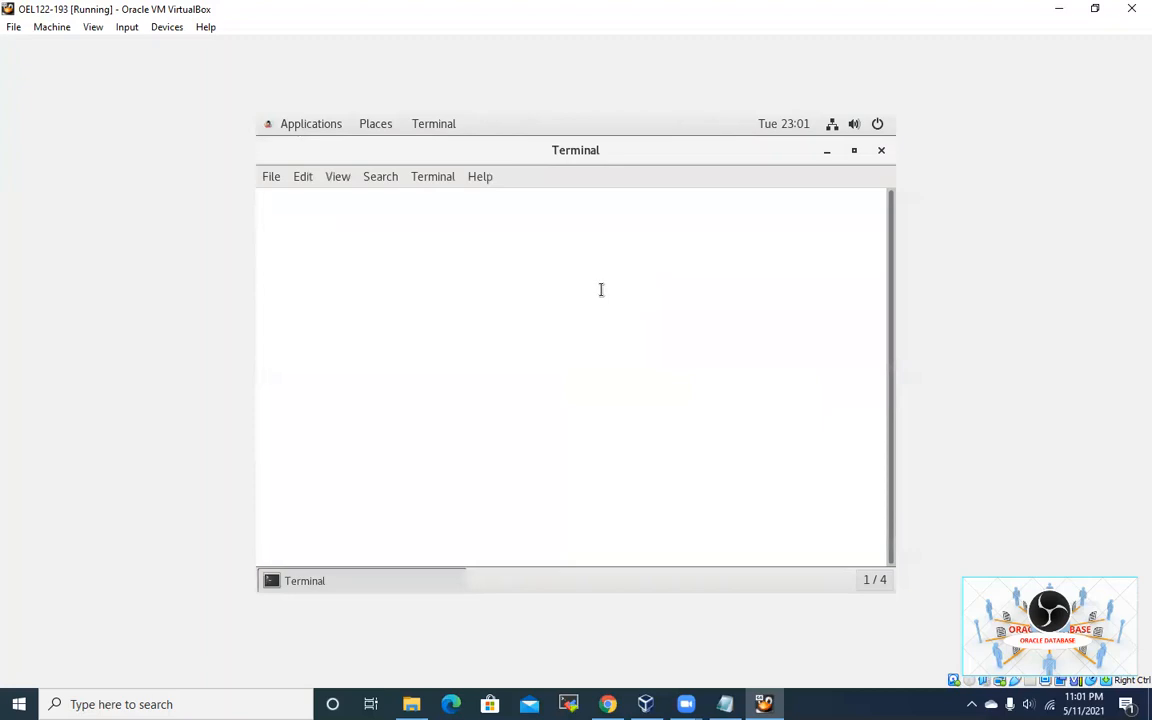
click(883, 152)
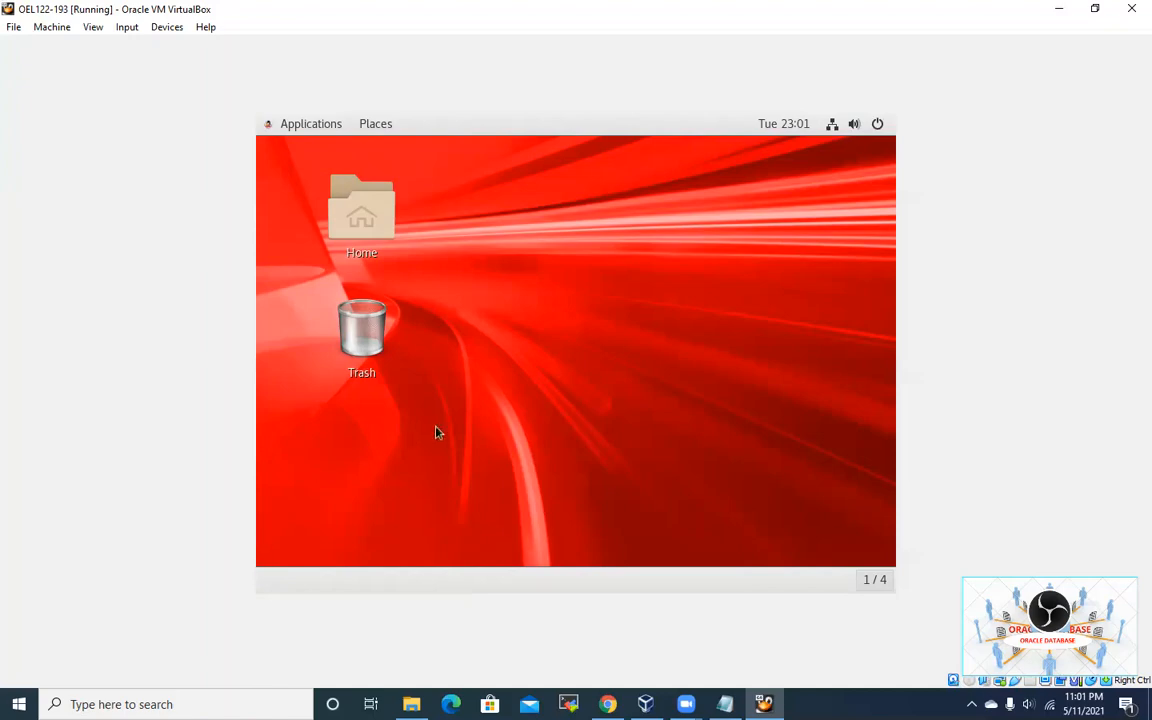
Step: Restore and re-maximize the VirtualBox window, capture the mouse, and open the Devices menu
click(1097, 12)
click(783, 124)
click(576, 314)
click(538, 447)
mouse_move(258, 118)
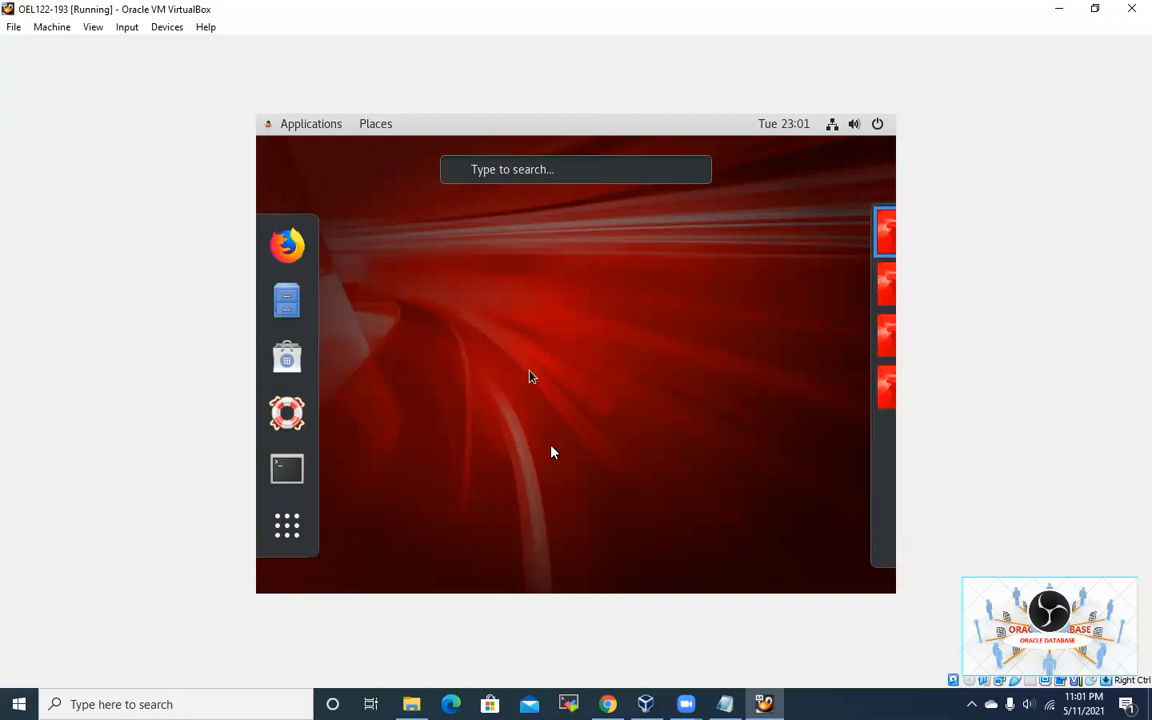
click(167, 27)
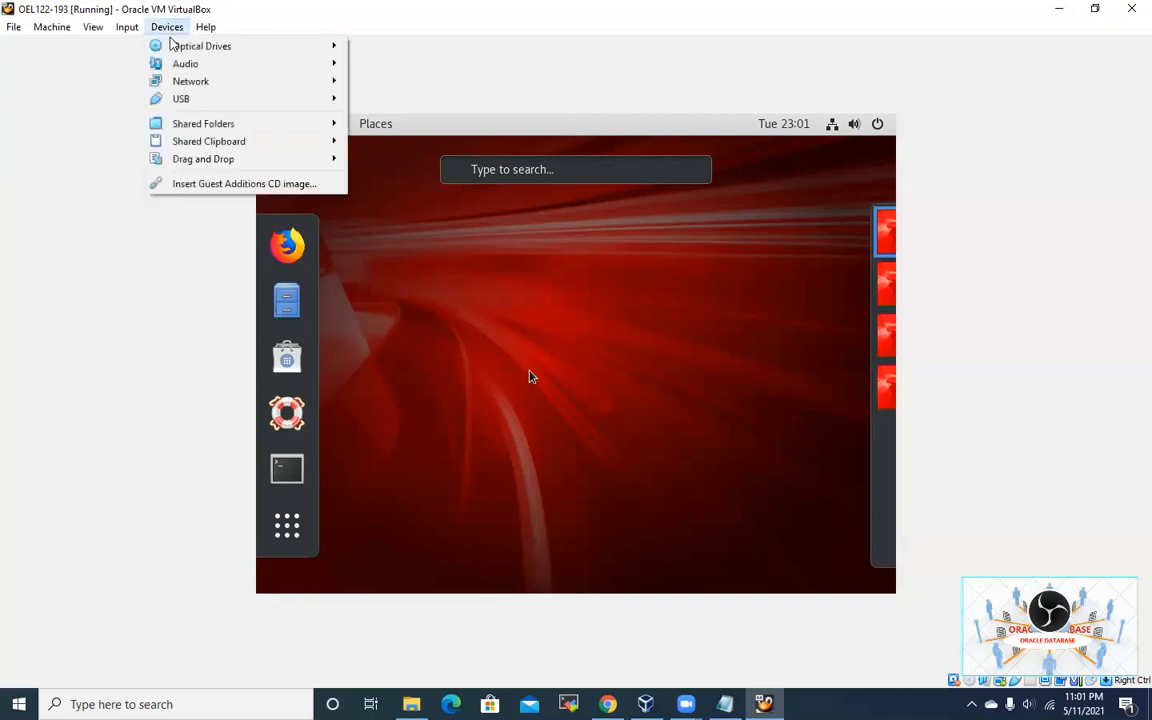
Step: Insert the Guest Additions CD image and run its autostart software in the guest
click(262, 188)
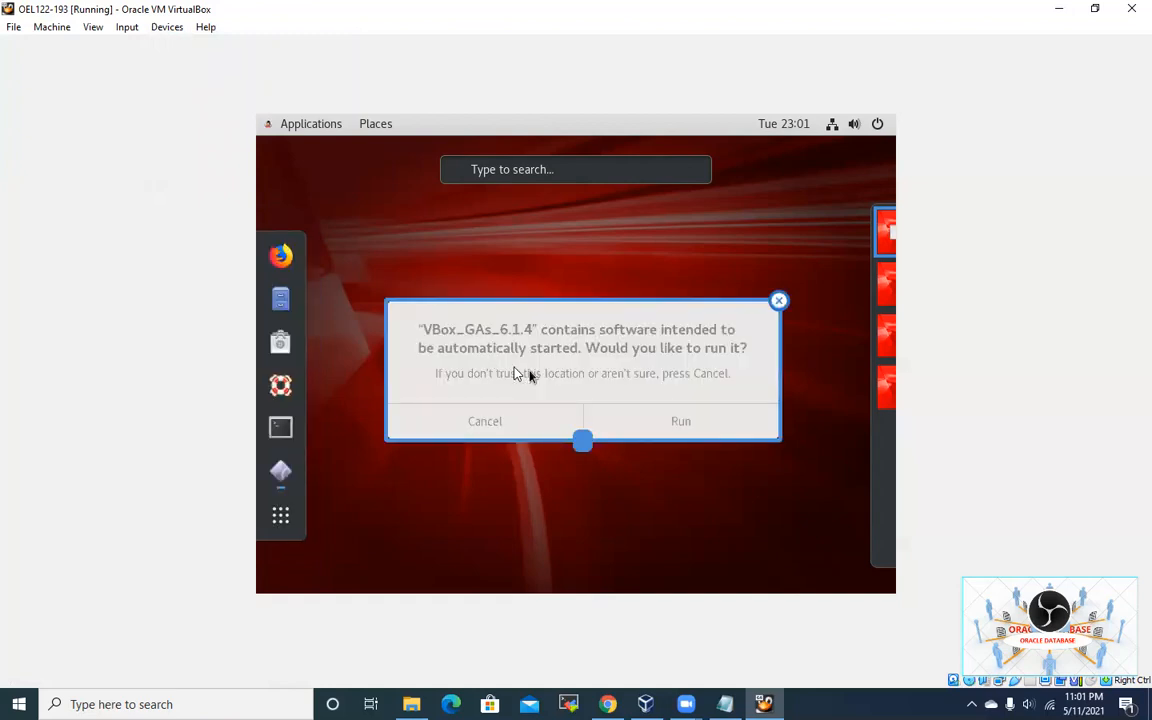
click(677, 435)
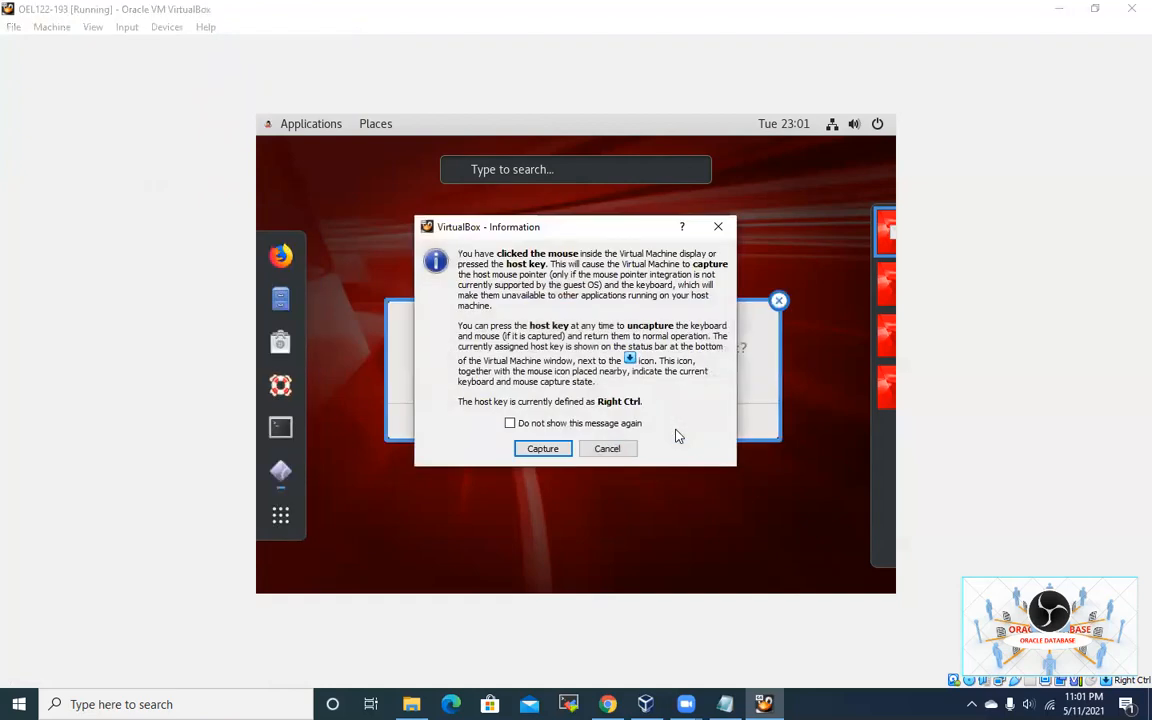
click(563, 448)
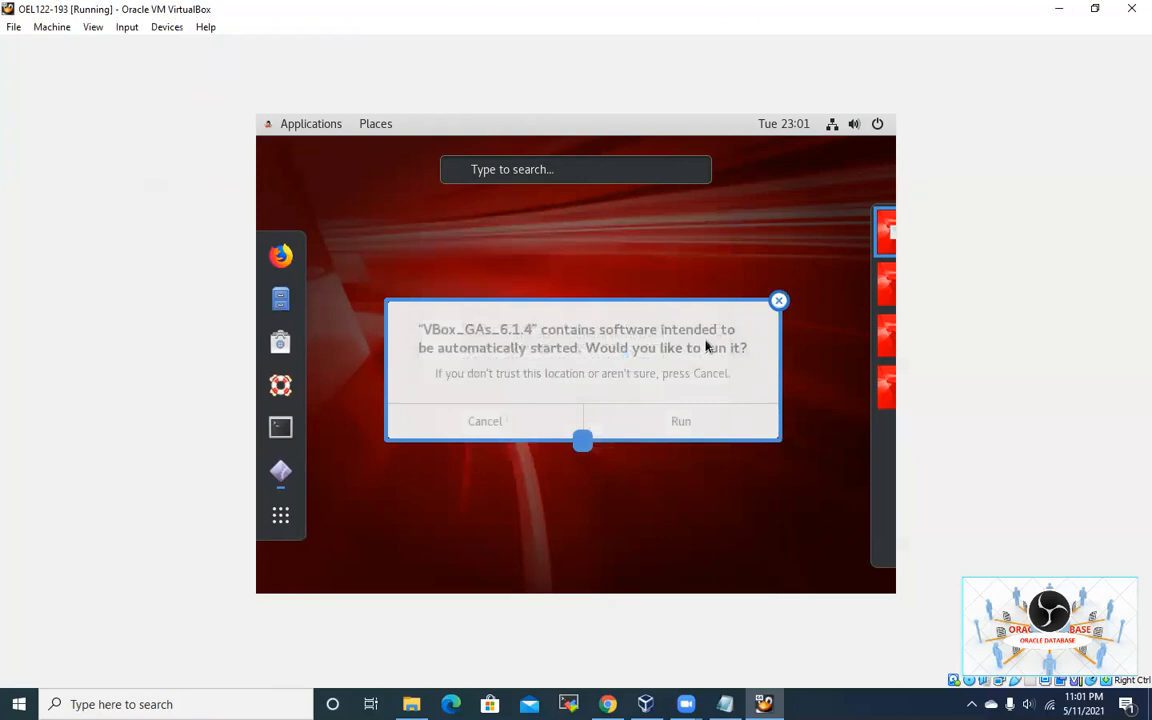
click(684, 433)
click(663, 407)
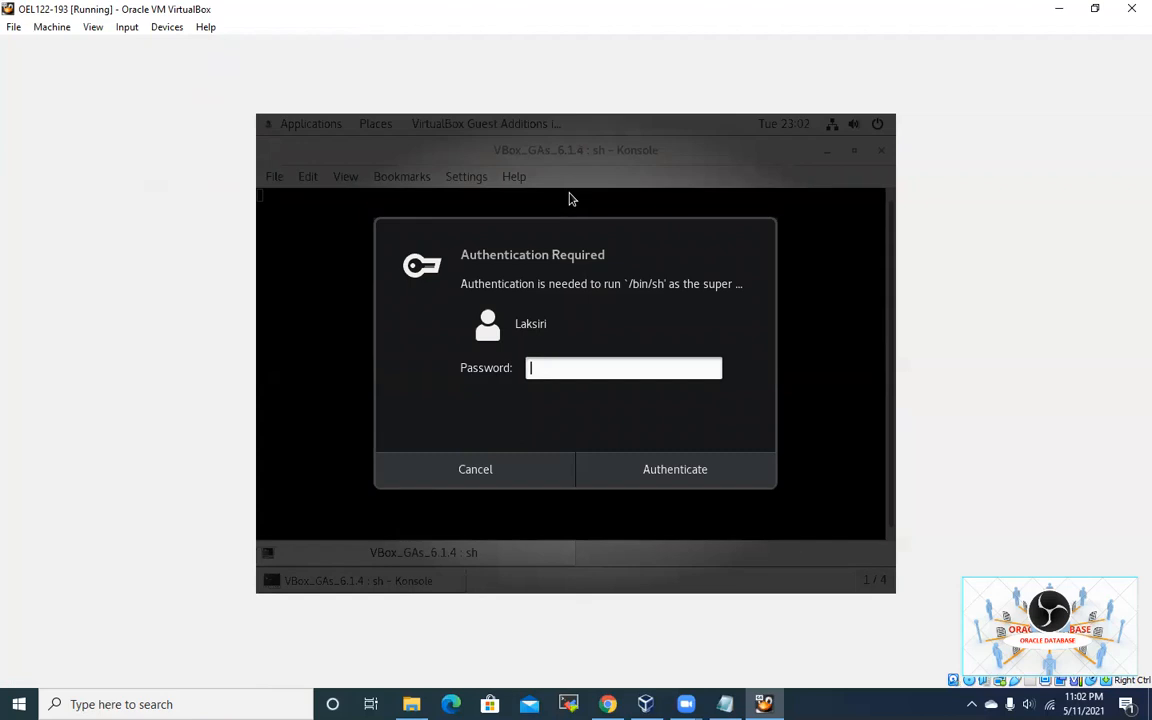
Step: Enter the user's password in the Authentication Required dialog and submit it
text(p******)
key(Return)
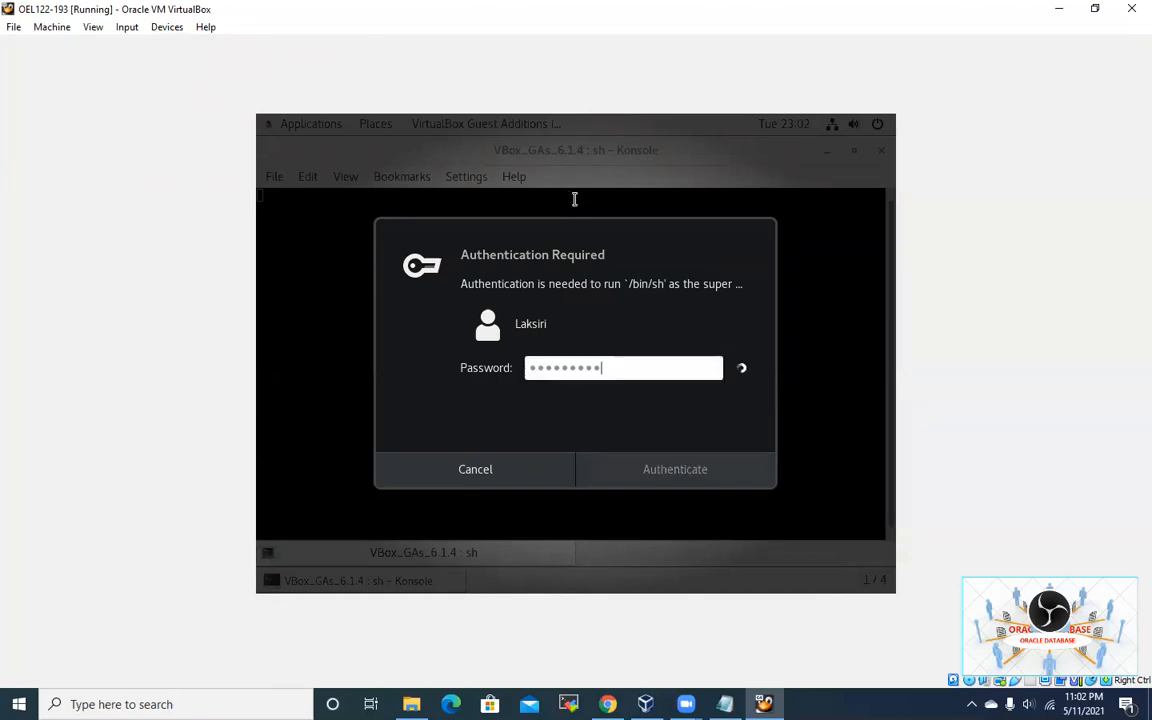